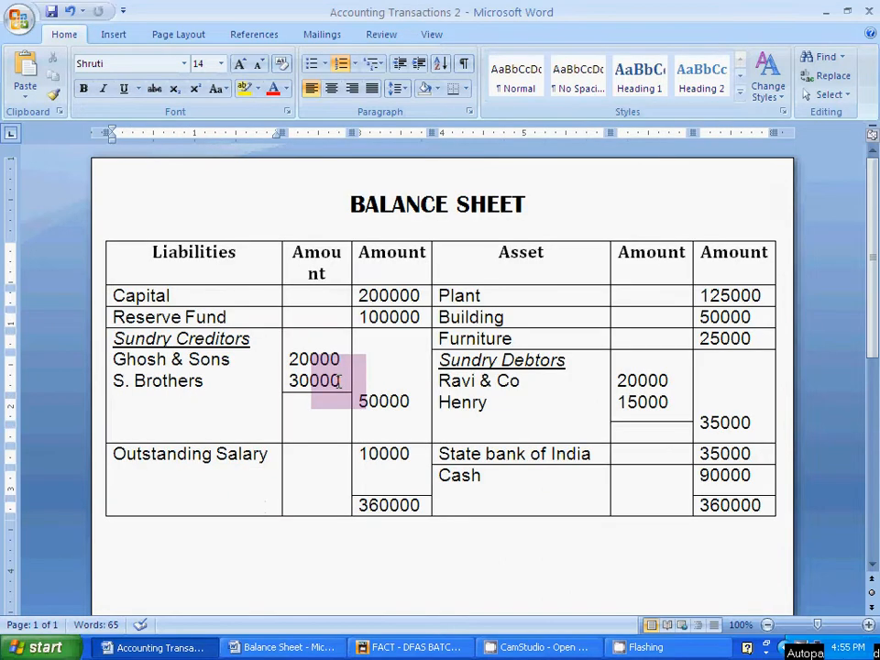
# Step: Look over the balance sheet and the list of contra and adjustment transactions in the Word documents
pyautogui.hotkey('alt', 'Tab')
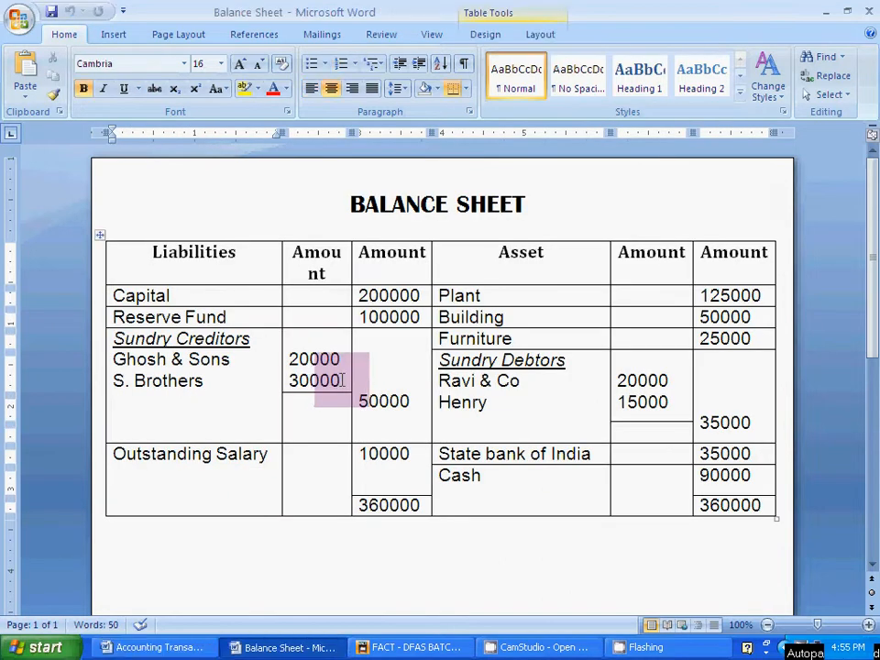
pyautogui.hotkey('alt', 'Tab')
pyautogui.hotkey('alt', 'Tab')
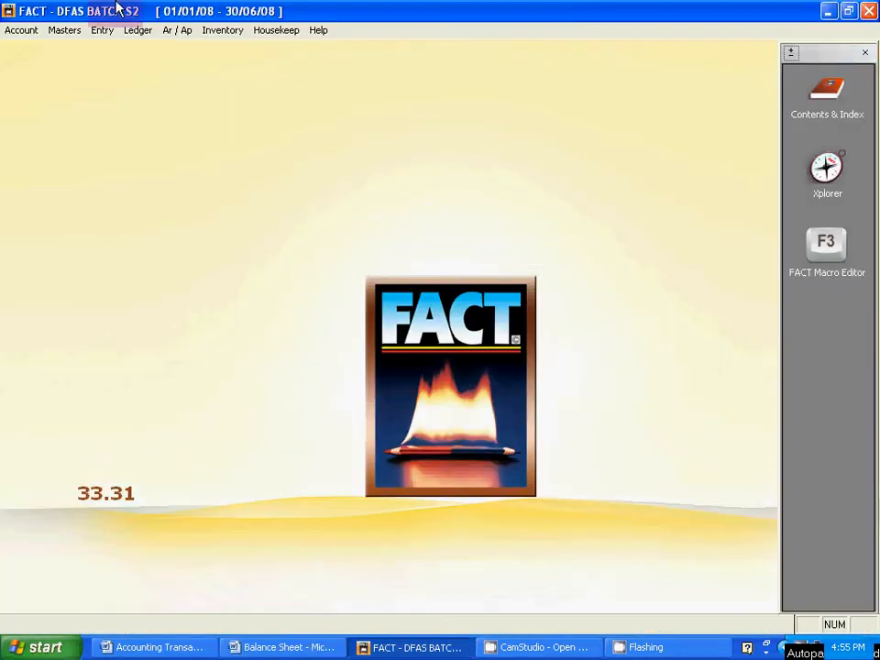
pyautogui.hotkey('alt', 'Tab')
pyautogui.hotkey('alt', 'Tab')
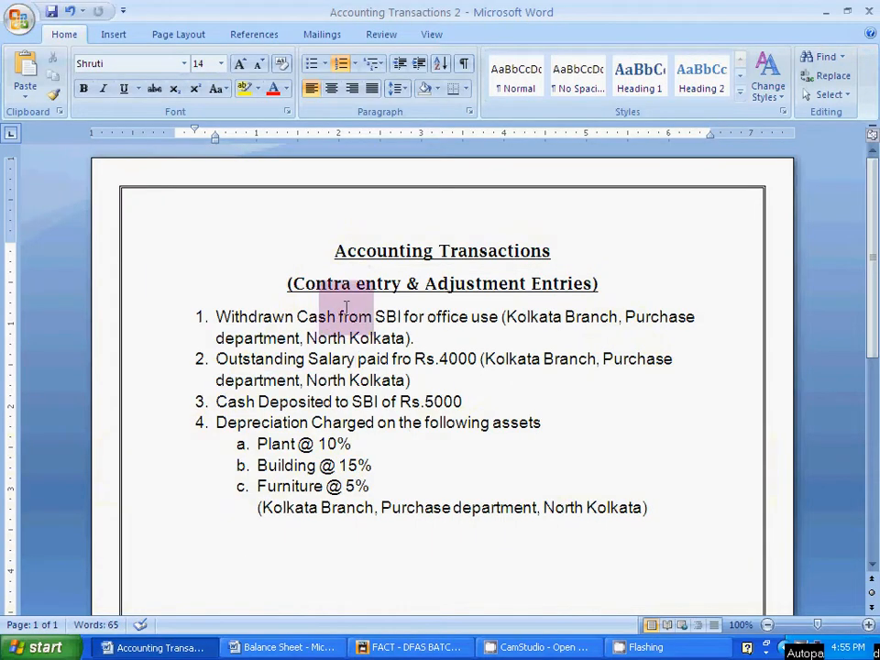
# Step: Switch to FACT and start adding a new receipt/payment voucher of the One Db/Cr kind
pyautogui.hotkey('alt', 'Tab')
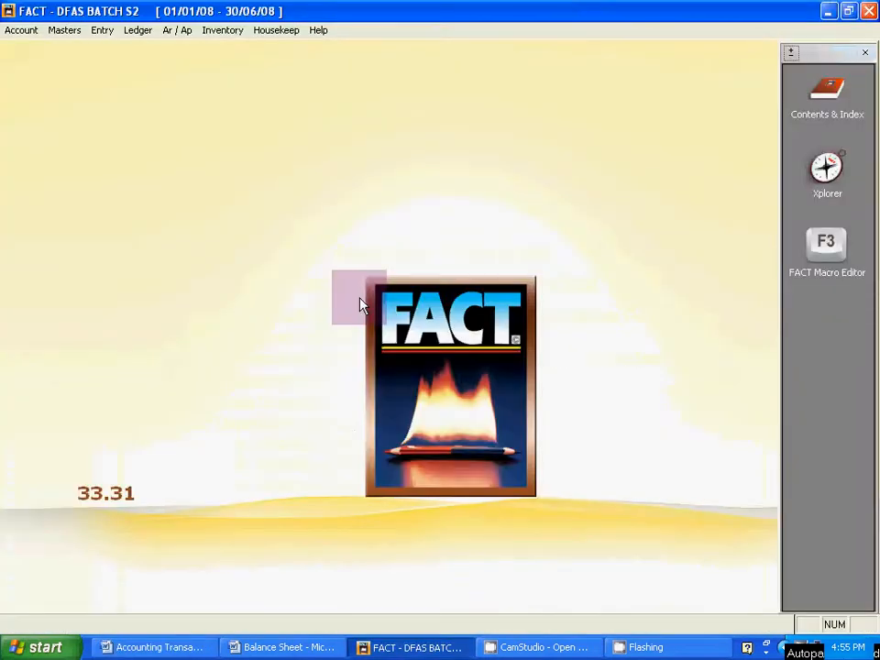
pyautogui.click(110, 38)
pyautogui.moveTo(131, 53)
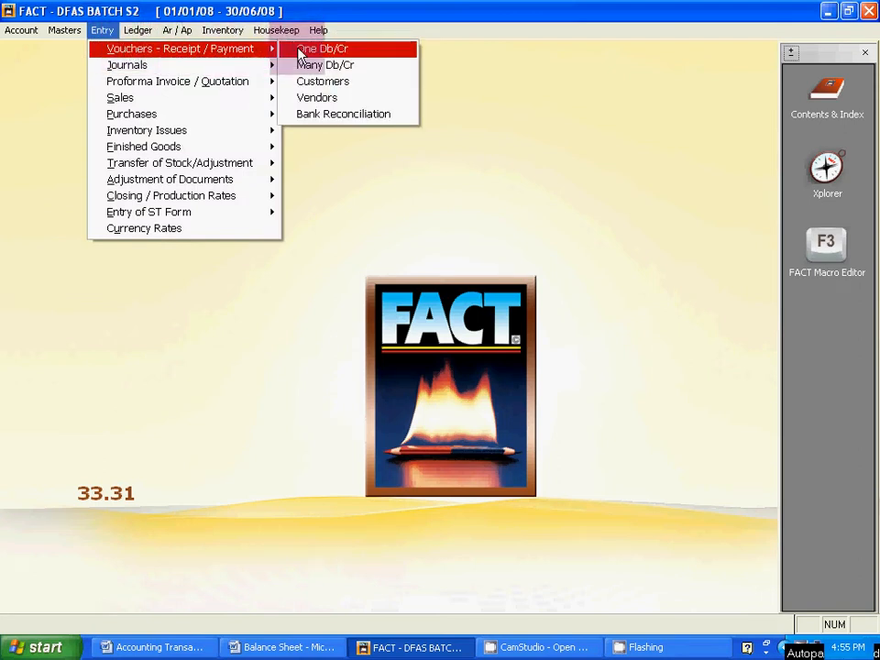
pyautogui.click(360, 54)
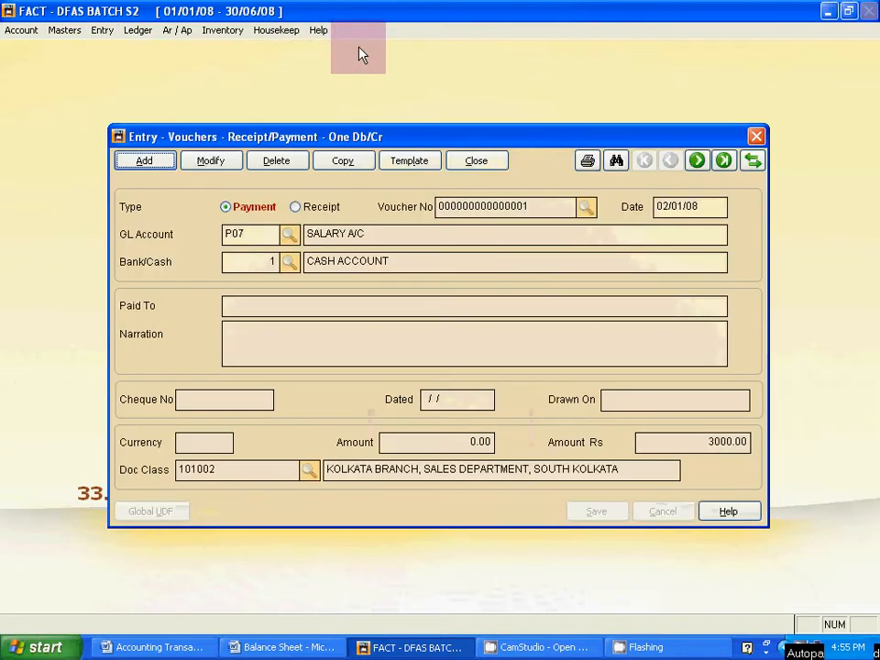
pyautogui.click(168, 160)
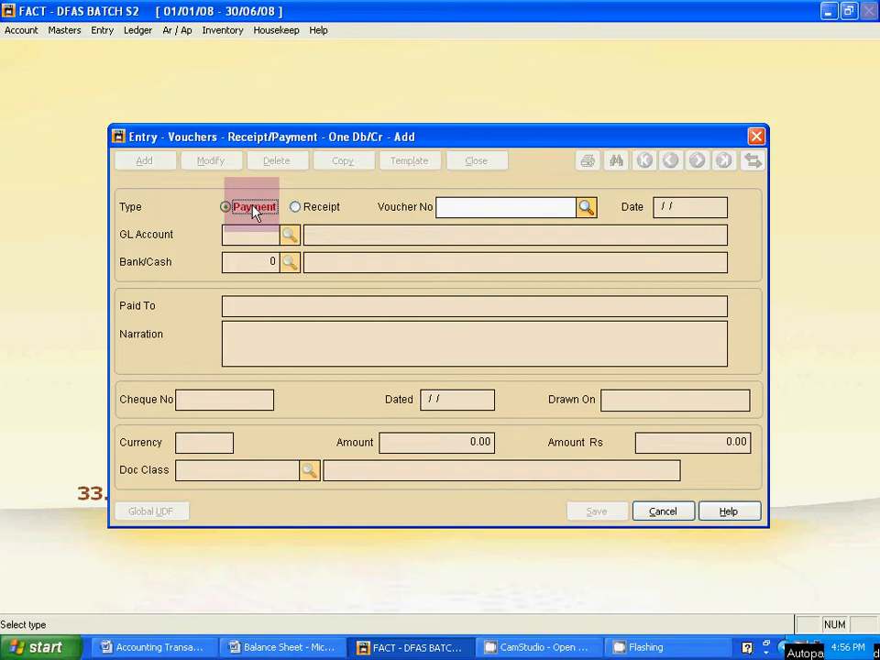
# Step: Keep the voucher type as Payment and enter voucher number 10 with the date 20/01/08
pyautogui.press('Tab')
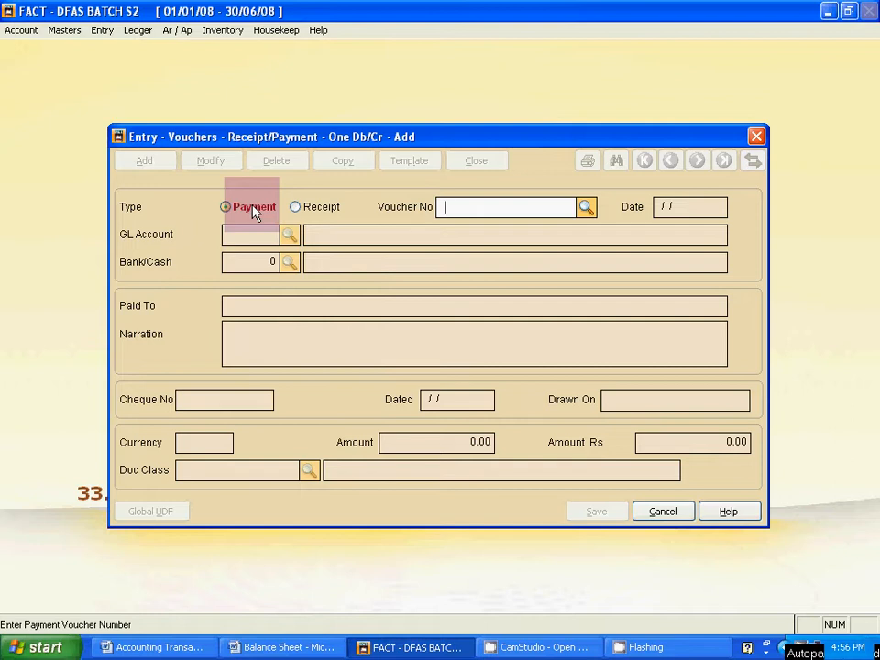
pyautogui.write('10')
pyautogui.press('Tab')
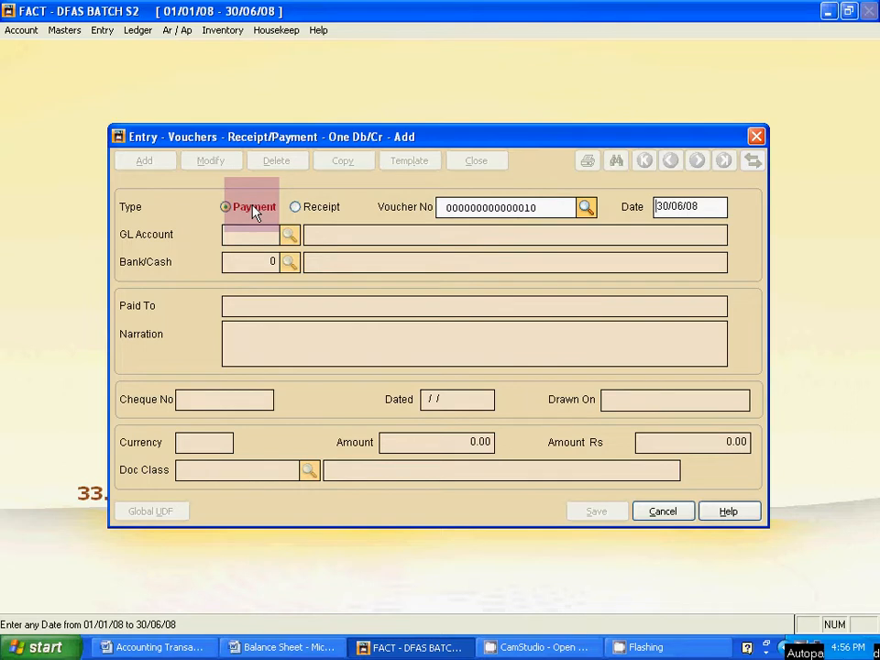
pyautogui.write('20/01')
pyautogui.press('Return')
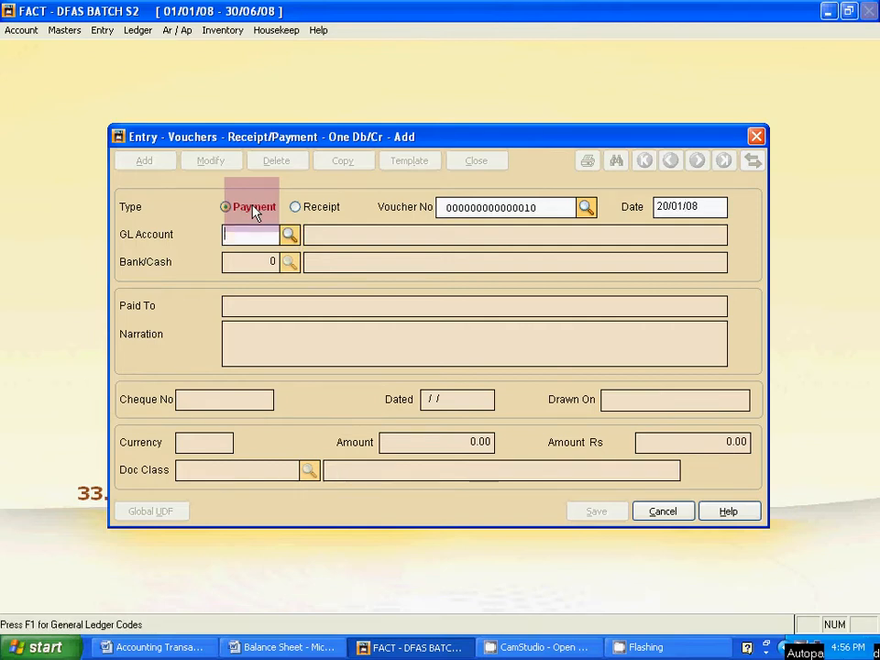
# Step: Choose B03 CONTRA ACCOUNT from the general ledger codes as the voucher's GL account
pyautogui.click(290, 234)
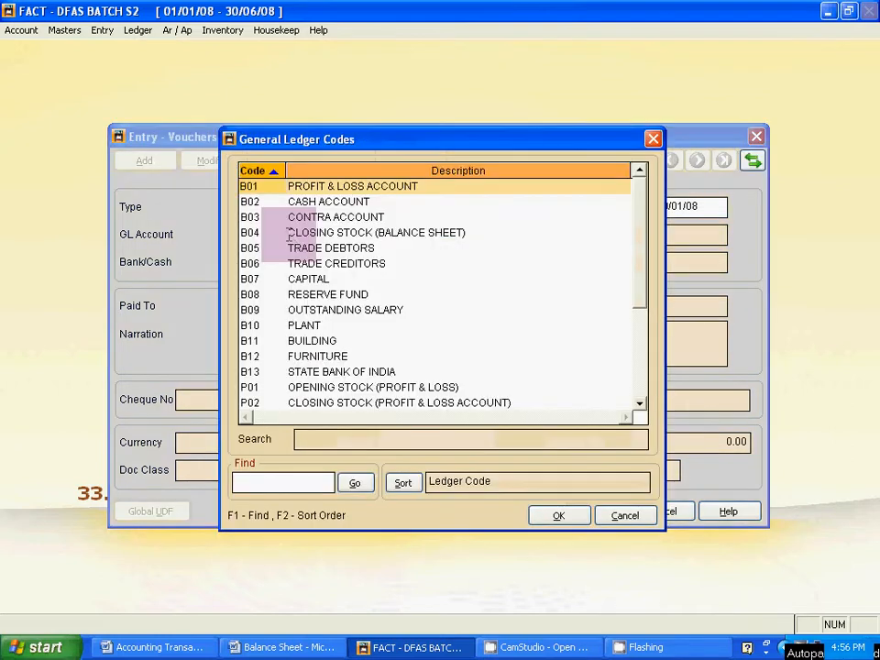
pyautogui.click(653, 138)
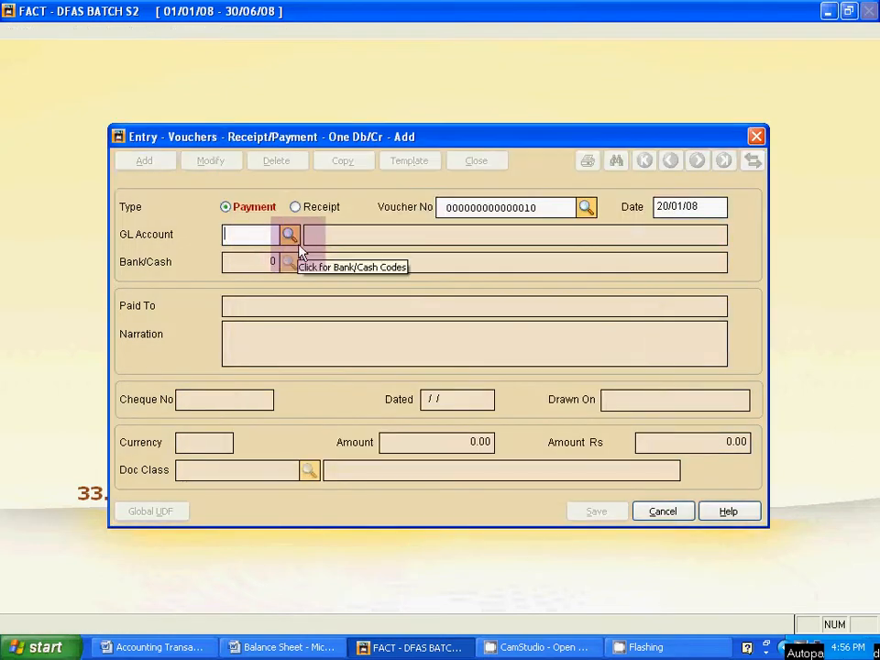
pyautogui.click(453, 370)
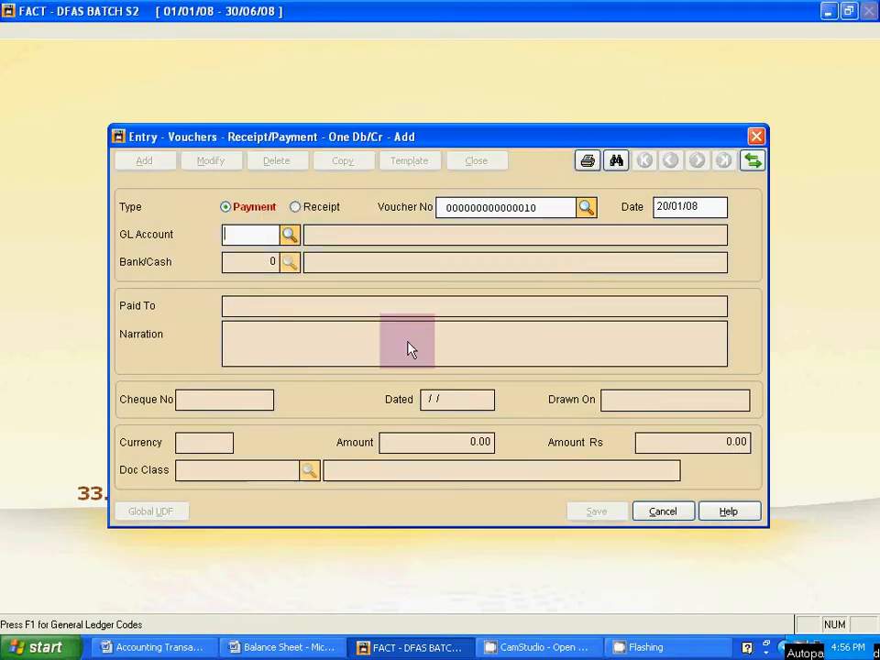
pyautogui.click(291, 236)
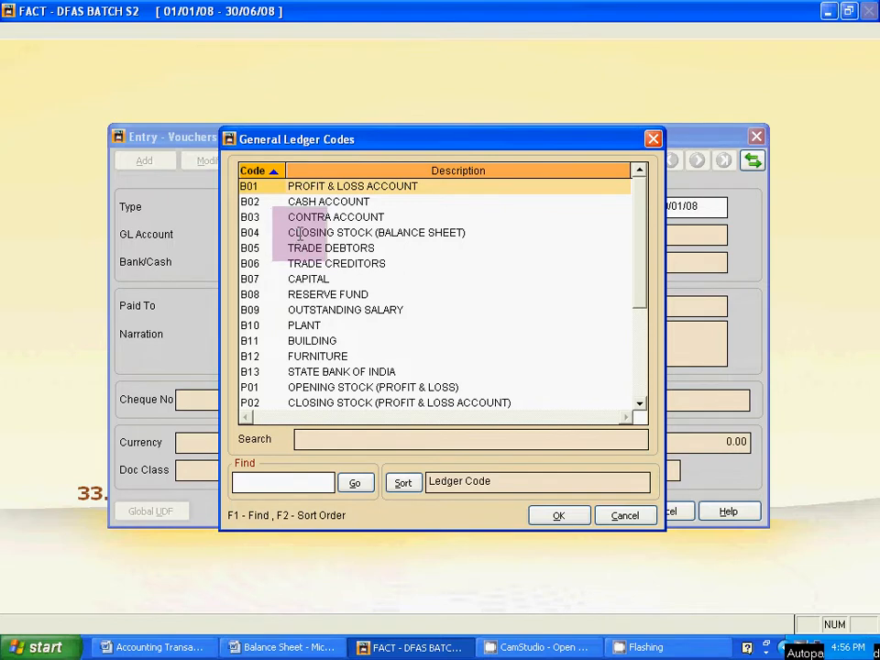
pyautogui.doubleClick(301, 217)
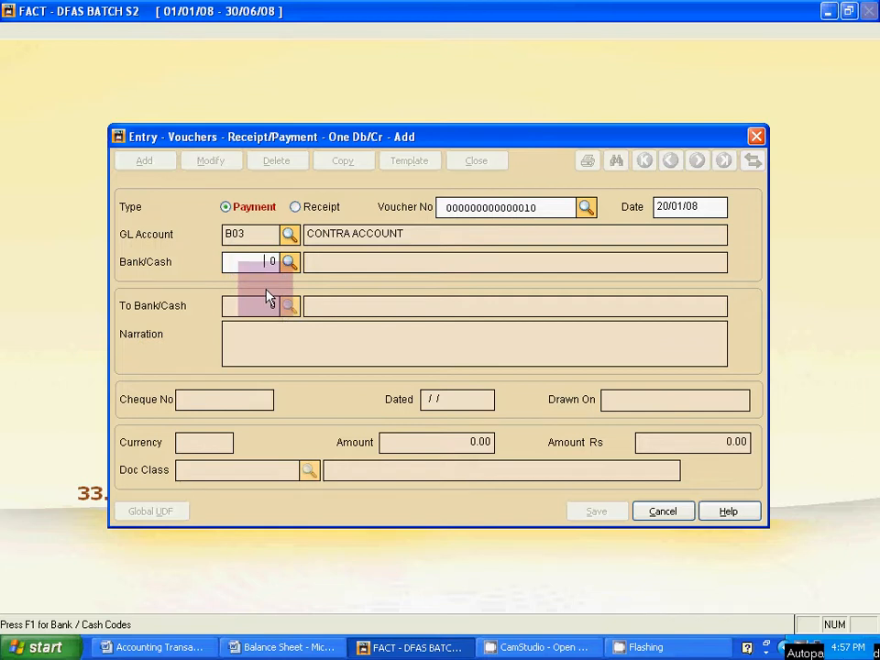
# Step: Switch to the Word transactions list and check the bank named in the first transaction, highlighting SBI
pyautogui.hotkey('alt', 'Tab')
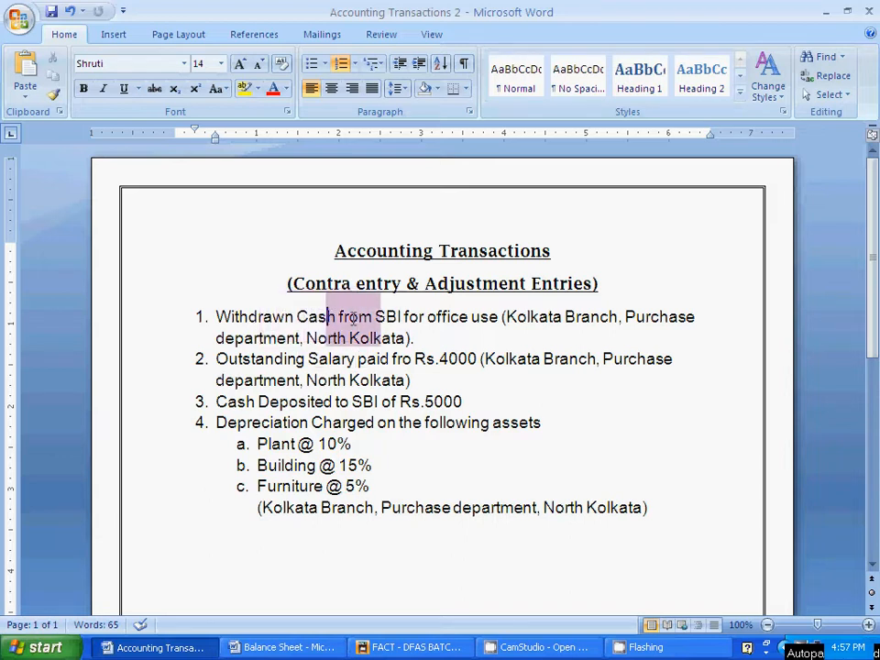
pyautogui.doubleClick(385, 316)
pyautogui.hotkey('alt', 'Tab')
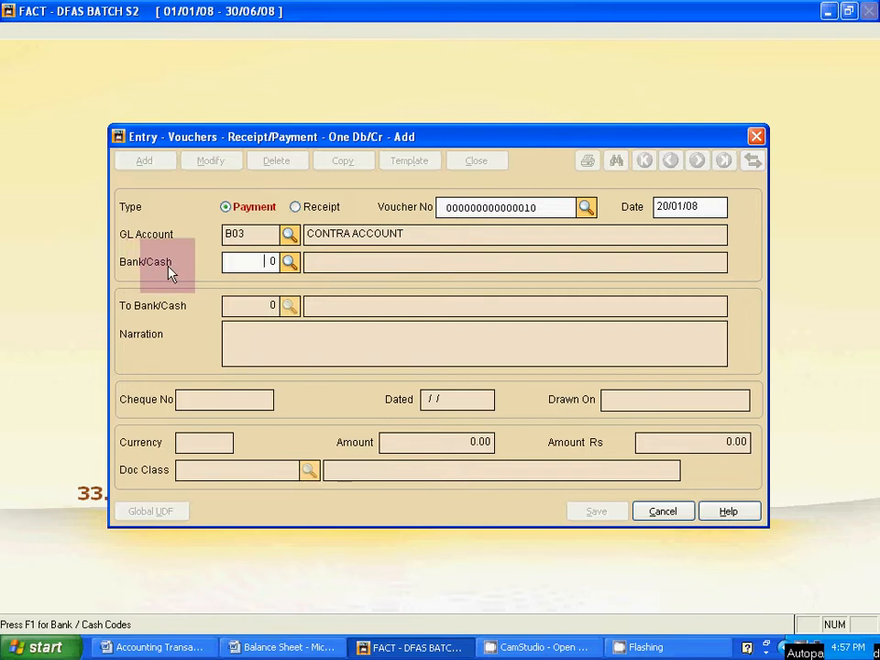
pyautogui.hotkey('alt', 'Tab')
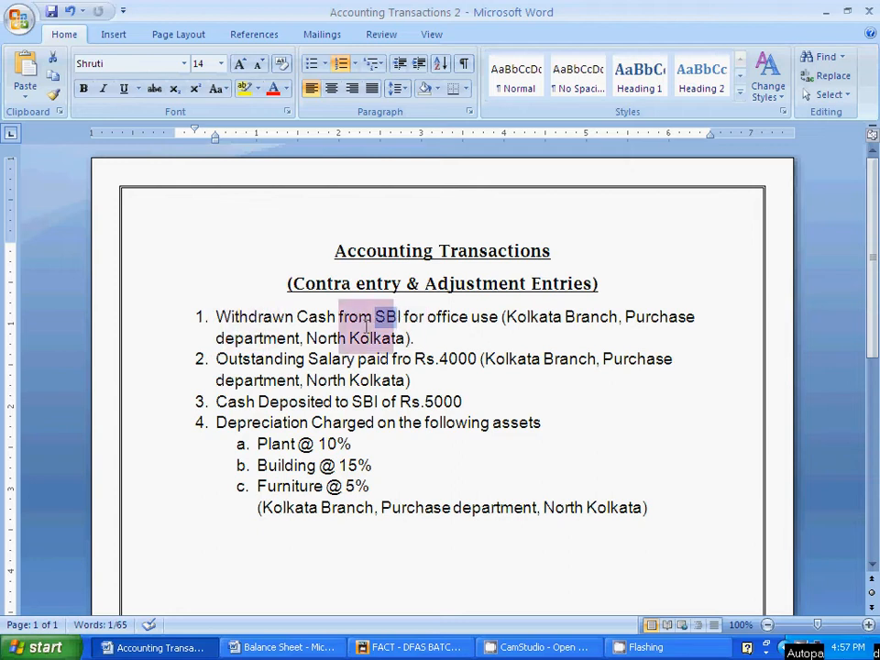
pyautogui.click(389, 318)
pyautogui.moveTo(376, 317); pyautogui.dragTo(412, 317)
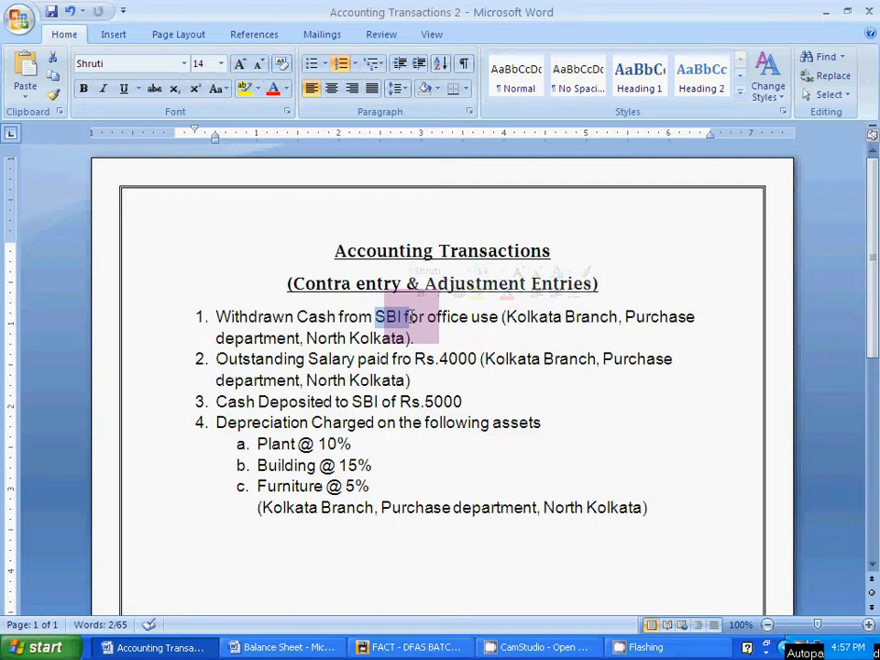
# Step: Back in FACT, set the voucher's Bank/Cash to STATE BANK OF INDIA and To Bank/Cash to CASH ACCOUNT
pyautogui.hotkey('alt', 'Tab')
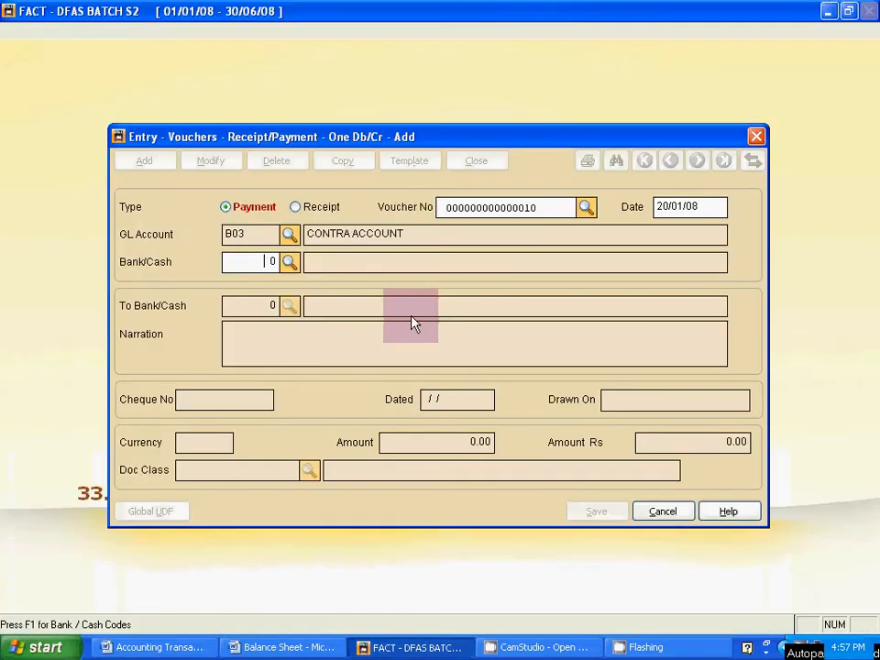
pyautogui.click(290, 264)
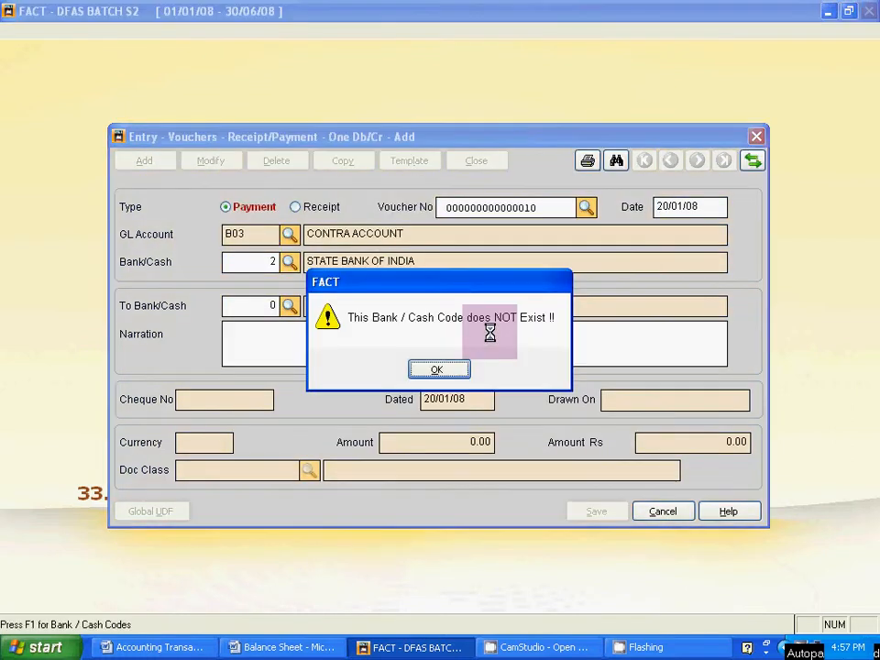
pyautogui.click(461, 369)
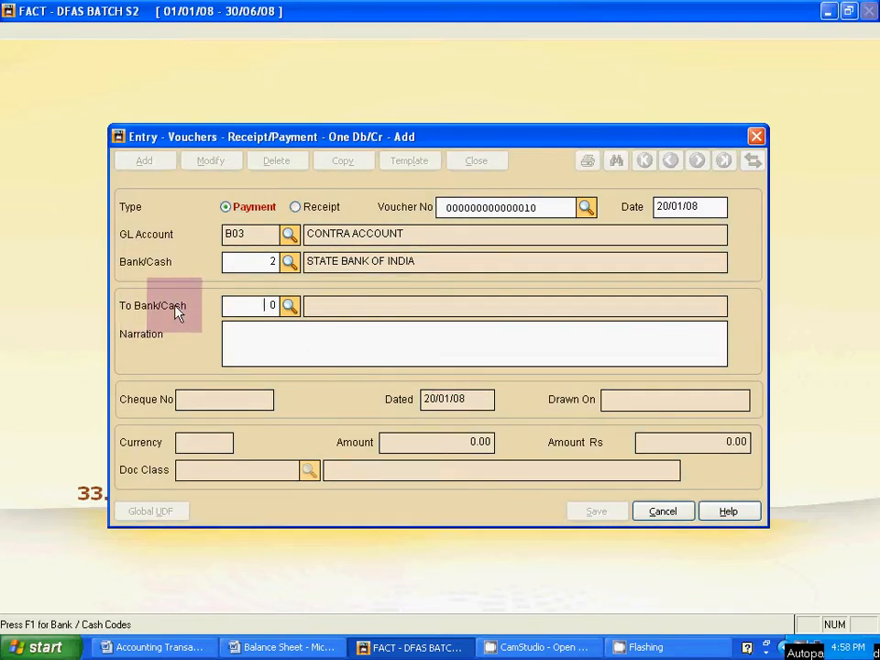
pyautogui.click(288, 306)
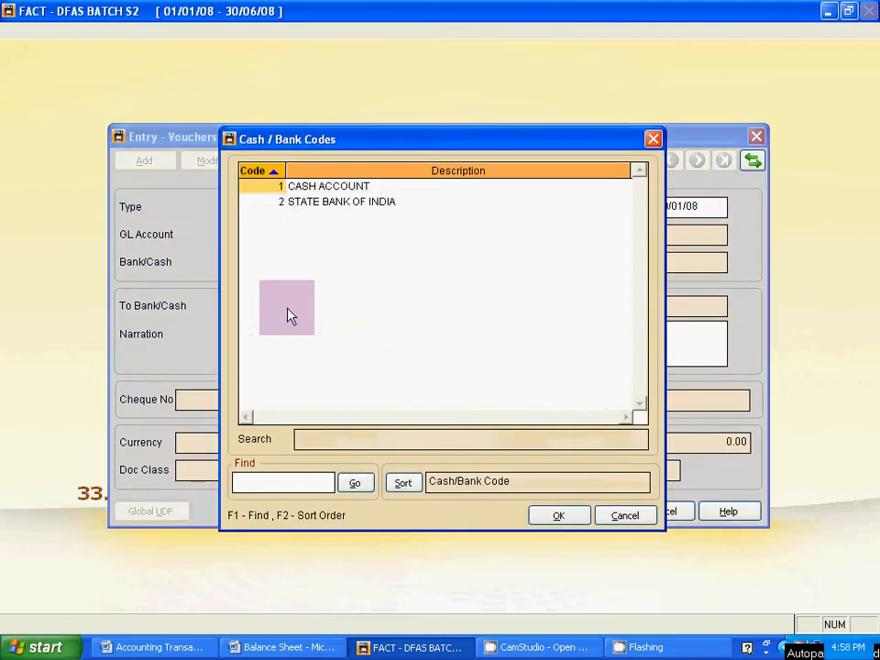
pyautogui.doubleClick(321, 190)
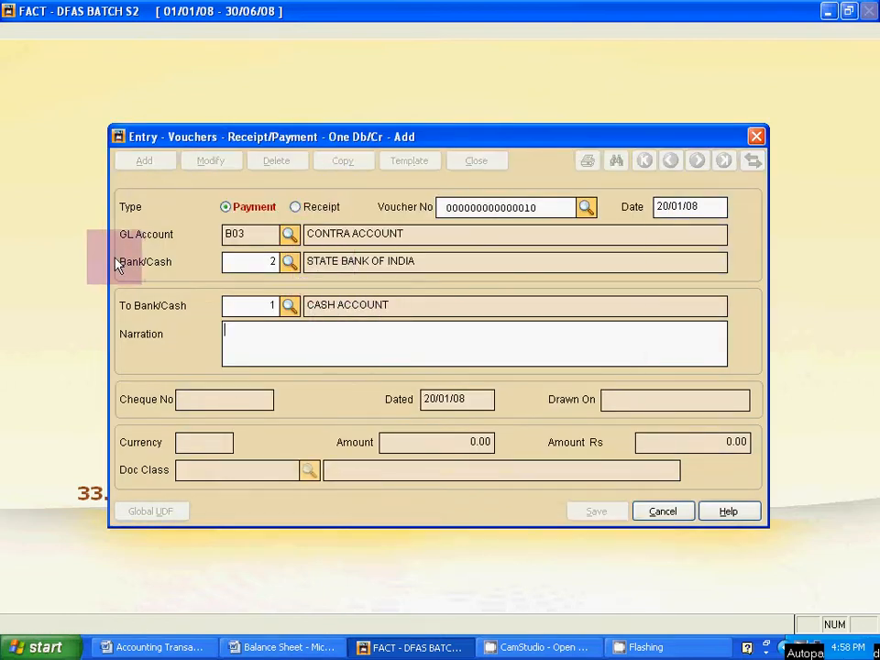
pyautogui.click(223, 308)
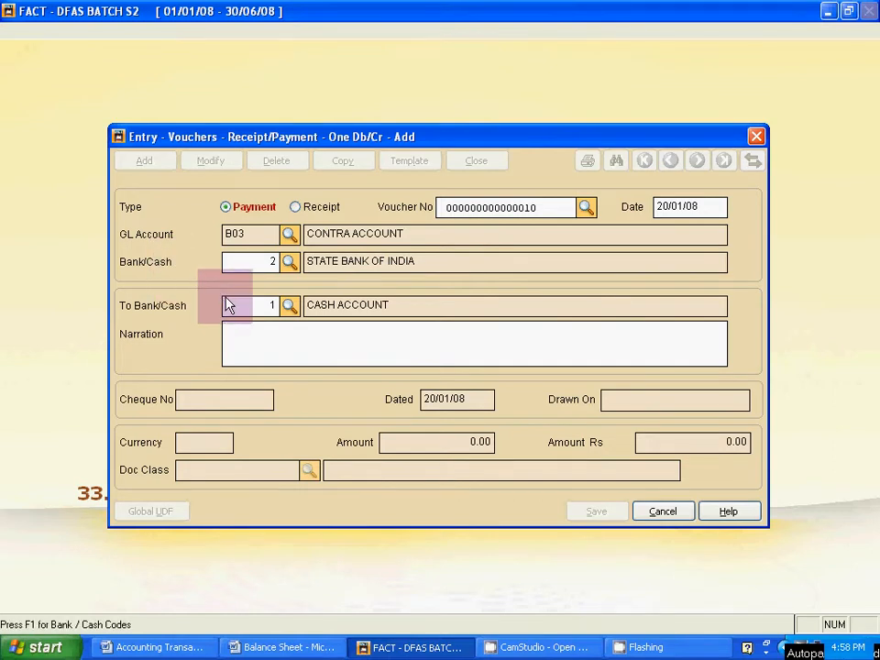
pyautogui.press('Tab')
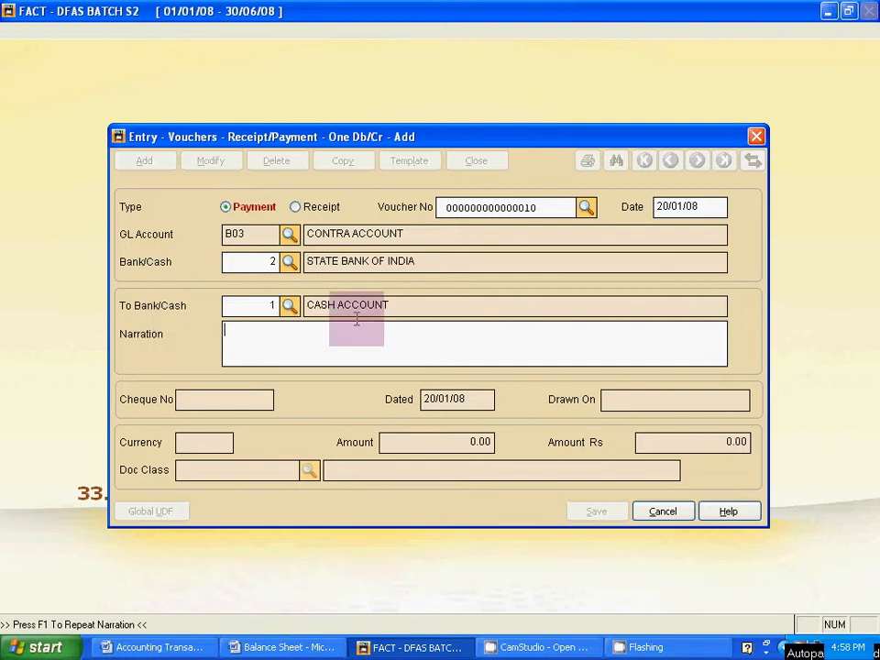
# Step: Leave the narration empty, enter the cheque number, keep the cheque date and set the amount to Rs 8000
pyautogui.press('Tab')
pyautogui.write('1')
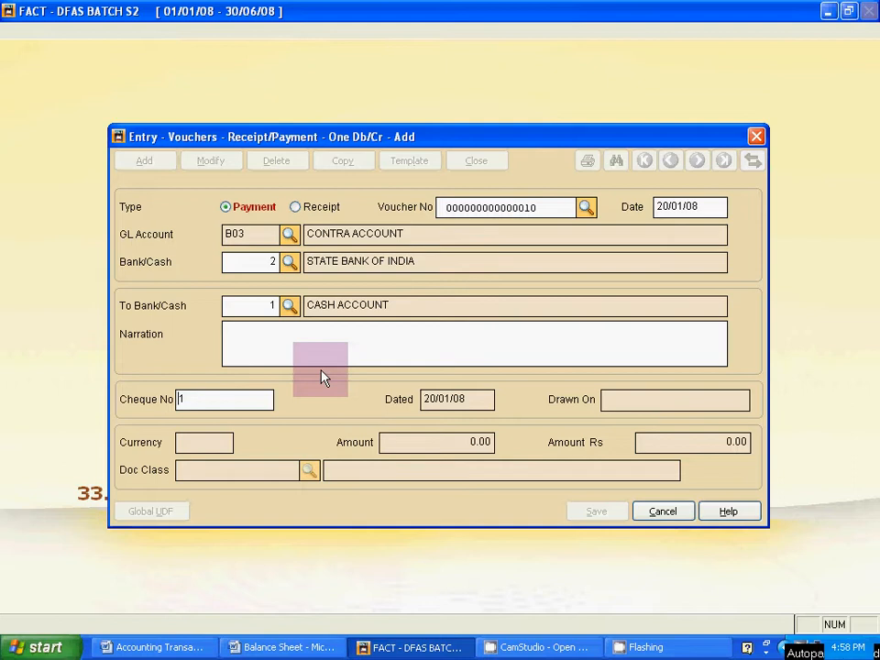
pyautogui.write('231563')
pyautogui.press('Tab')
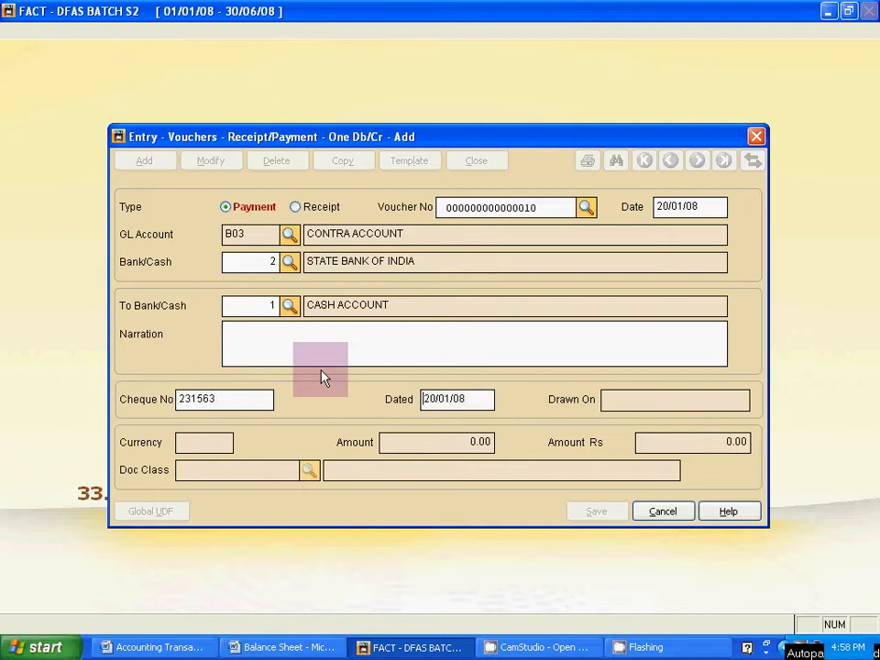
pyautogui.press('Tab')
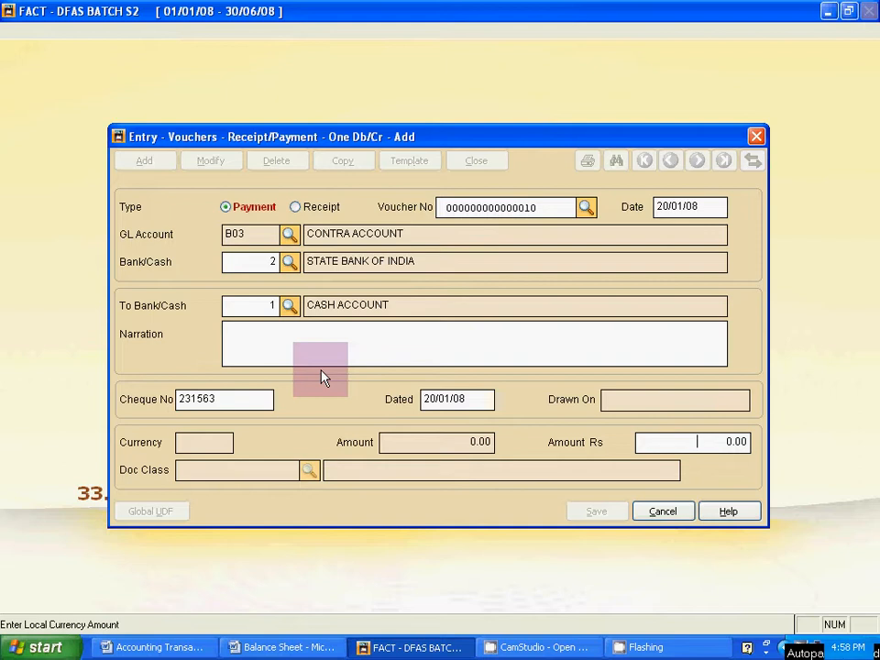
pyautogui.write('8000')
pyautogui.press('Return')
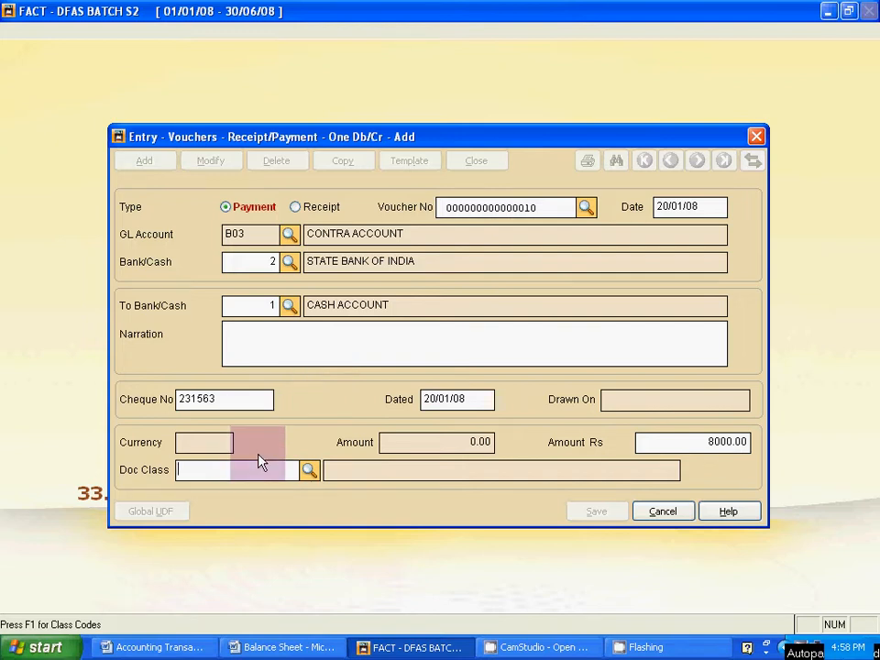
# Step: In the Word transactions list, insert "of Rs.8000." after "office use" in the first transaction
pyautogui.hotkey('alt', 'Tab')
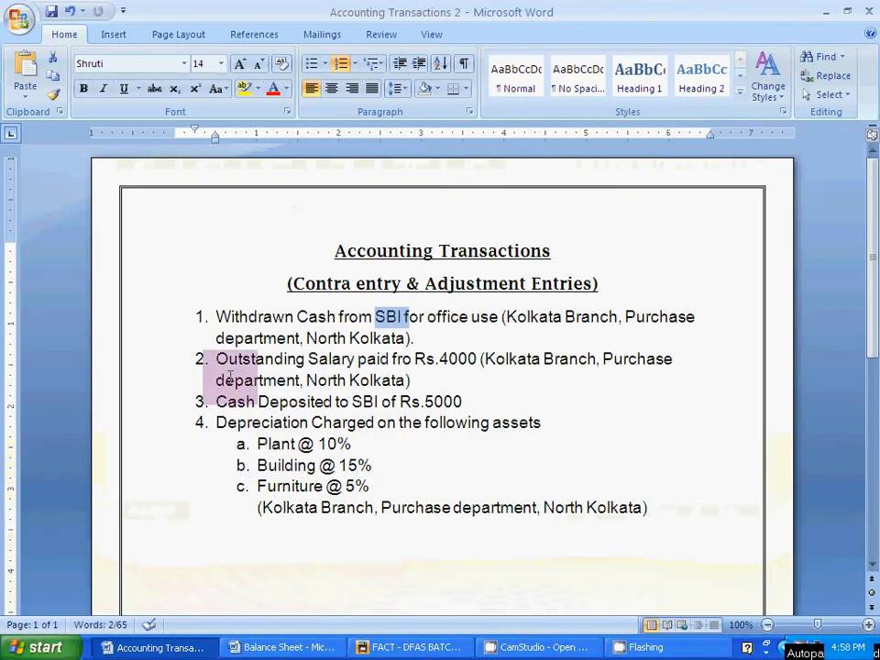
pyautogui.click(501, 317)
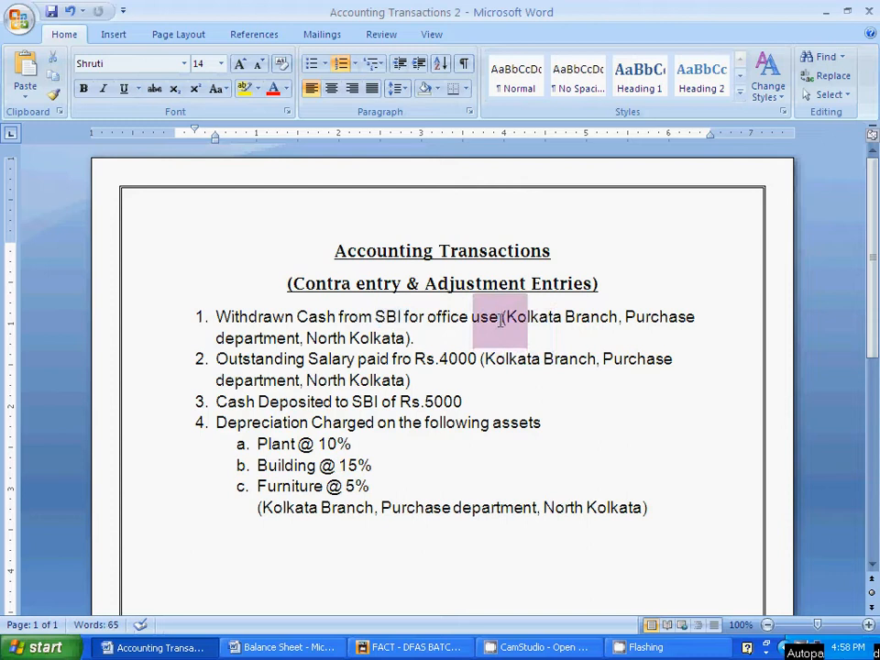
pyautogui.write('of Rs')
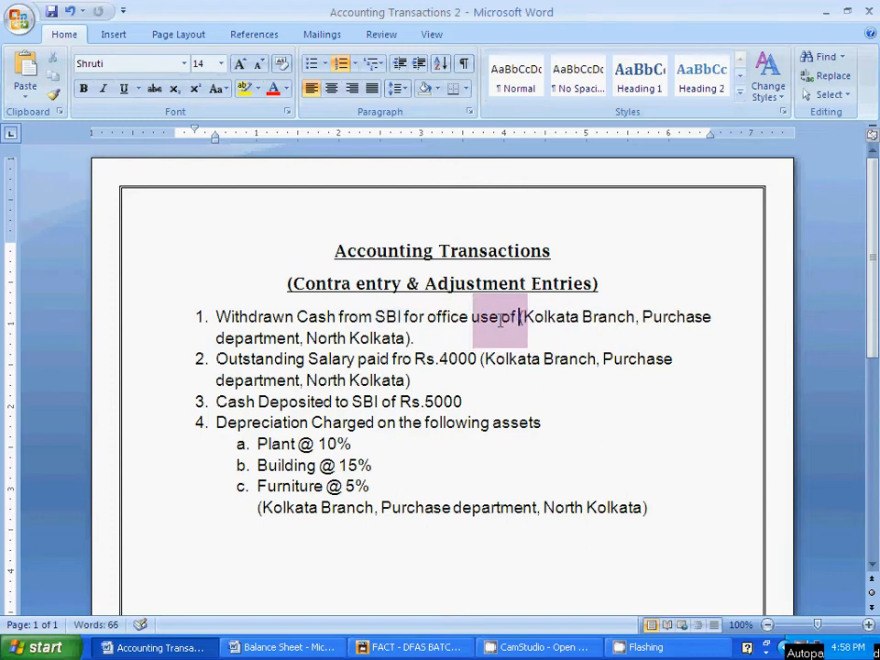
pyautogui.write('.8')
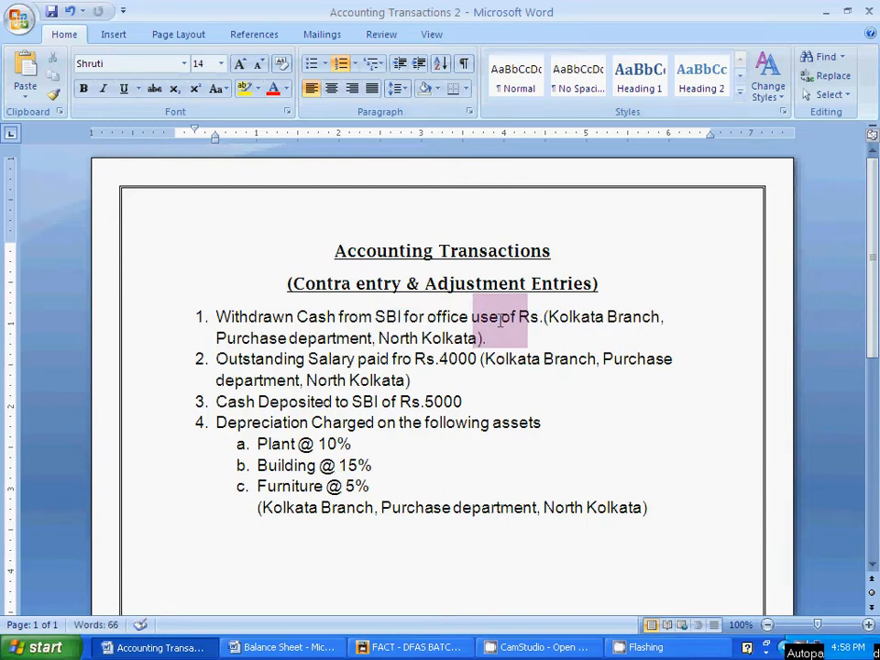
pyautogui.write('000.')
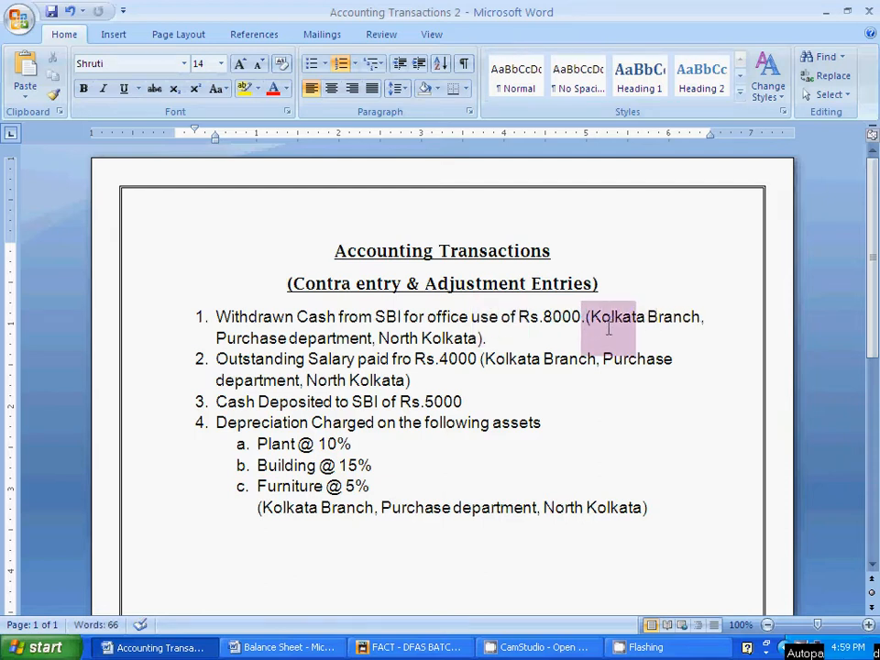
# Step: In FACT, assign the document classes KOLKATA BRANCH, PURCHASE DEPARTMENT and NORTH KOLKATA to the contra voucher, then save and close it
pyautogui.hotkey('alt', 'Tab')
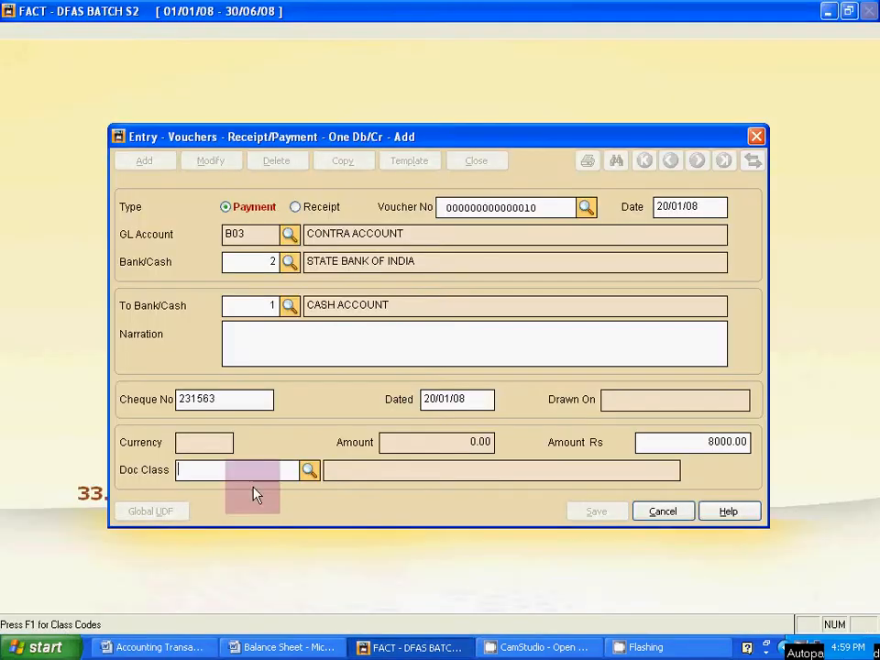
pyautogui.click(310, 469)
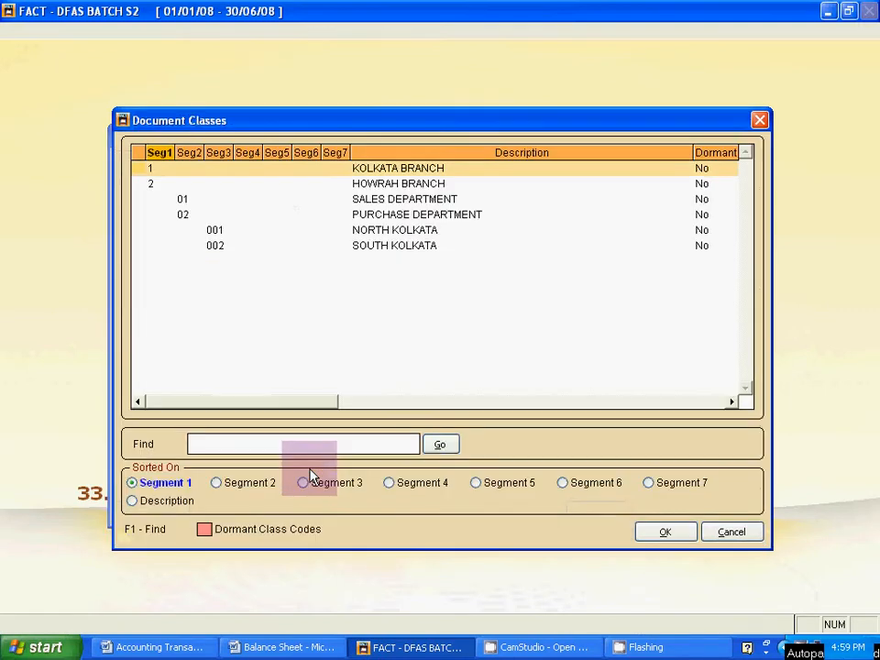
pyautogui.click(381, 170)
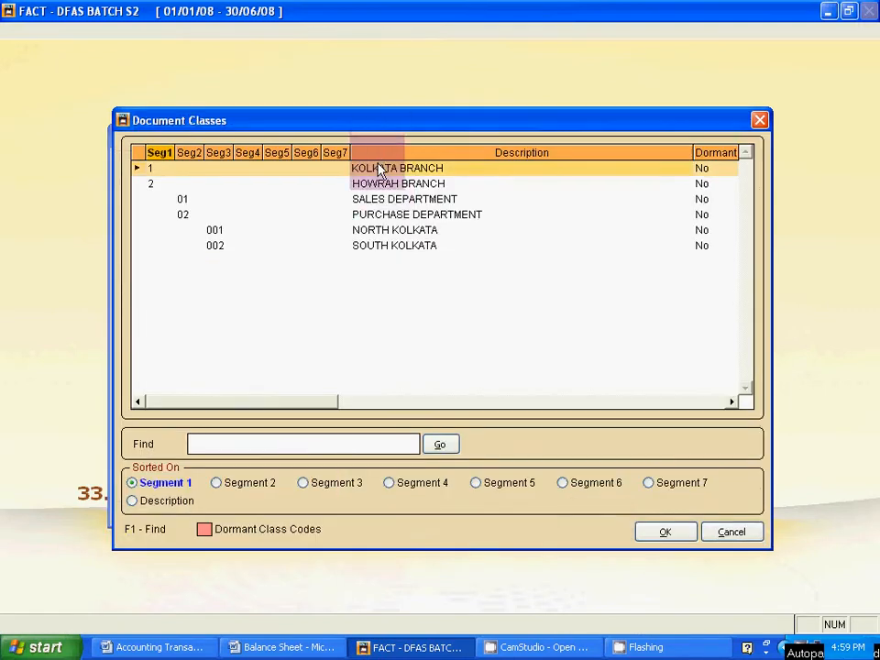
pyautogui.click(378, 213)
pyautogui.click(383, 230)
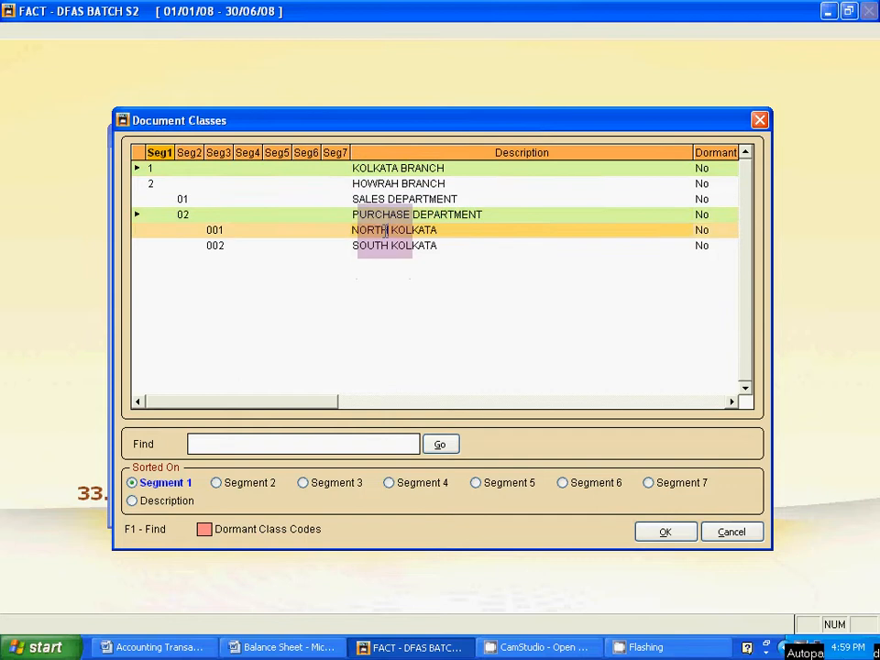
pyautogui.click(663, 534)
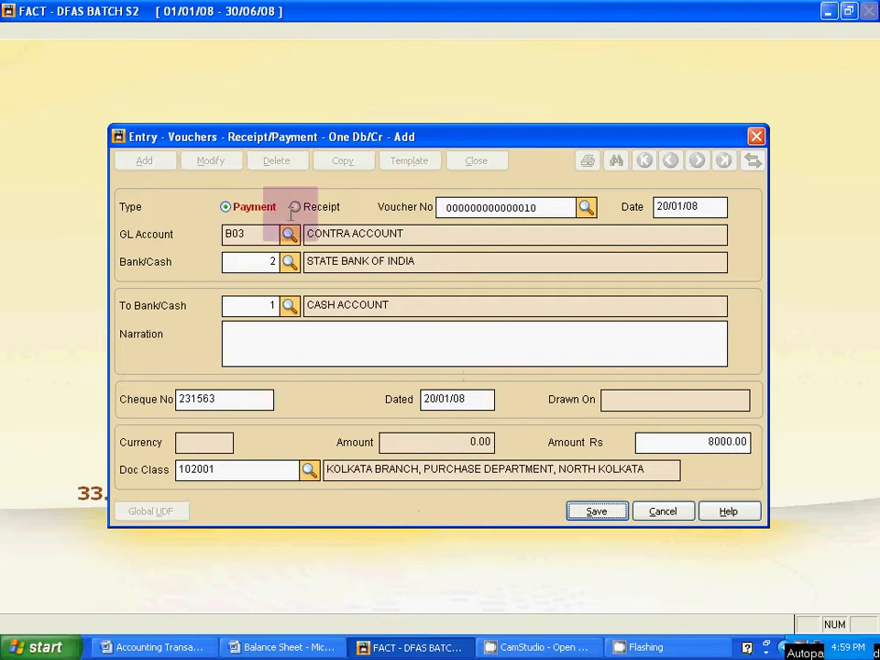
pyautogui.click(597, 511)
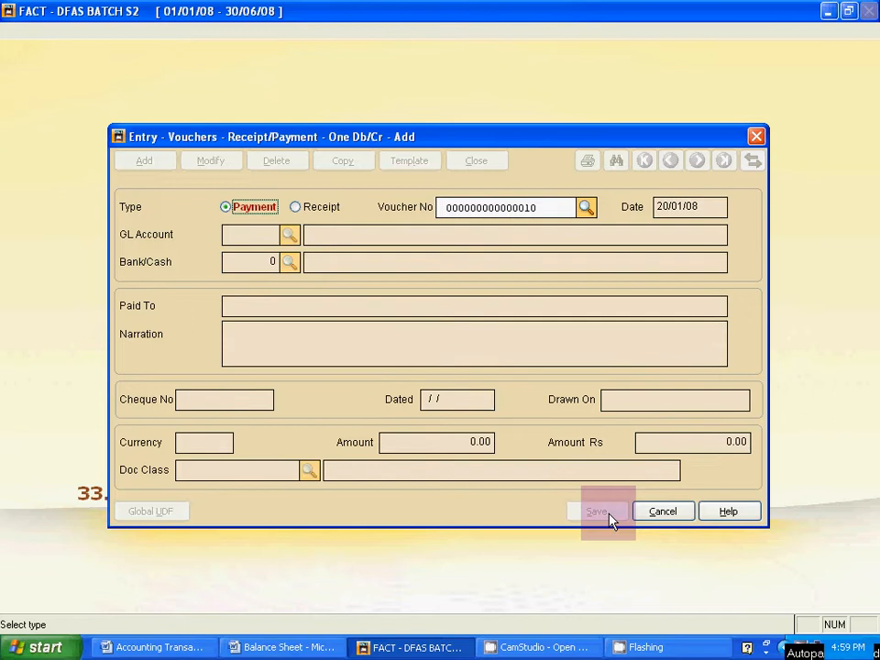
pyautogui.press('Escape')
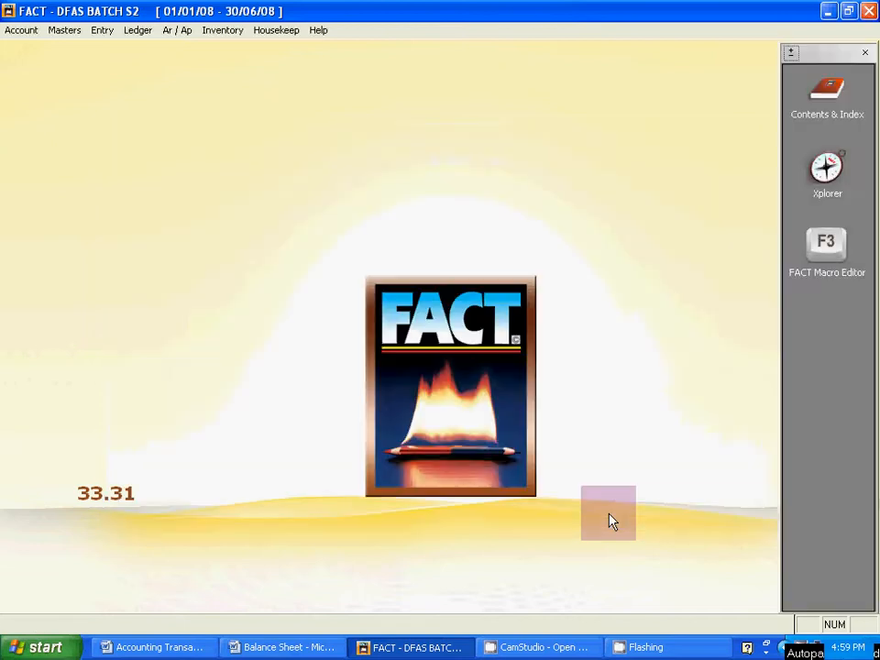
# Step: Check the second transaction in the Word list and start a new One Db/Cr receipt/payment voucher in FACT
pyautogui.hotkey('alt', 'Tab')
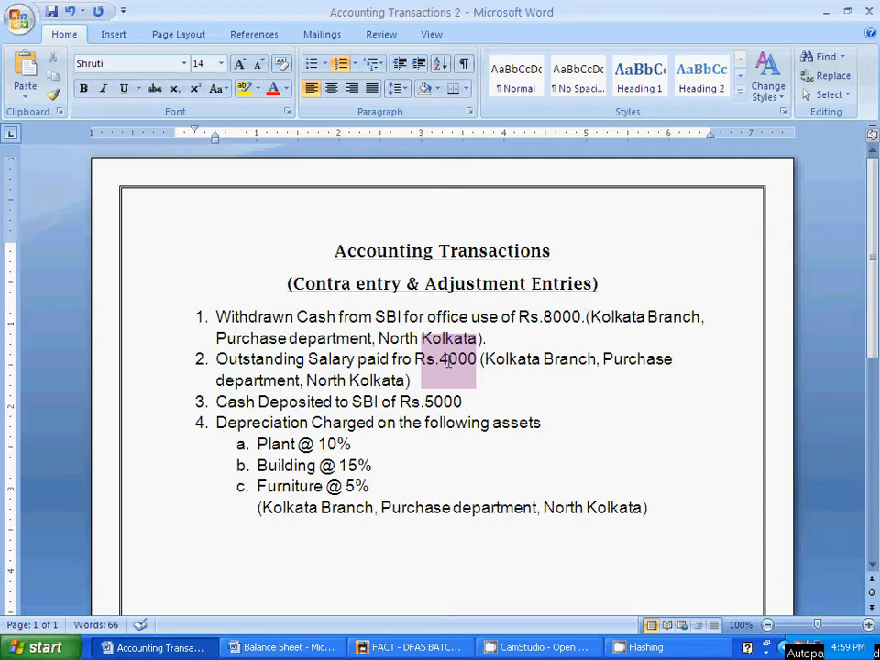
pyautogui.hotkey('alt', 'Tab')
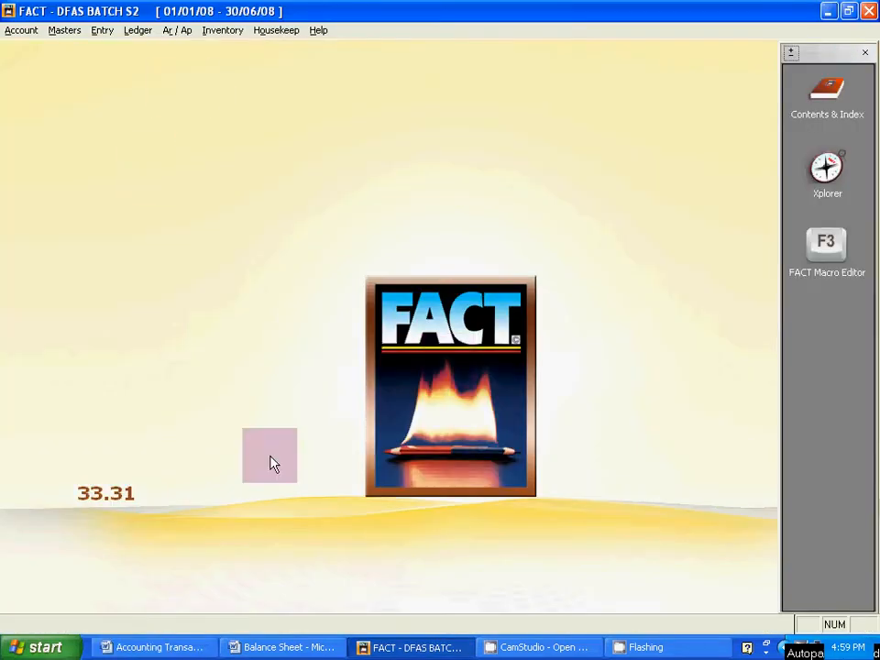
pyautogui.click(102, 30)
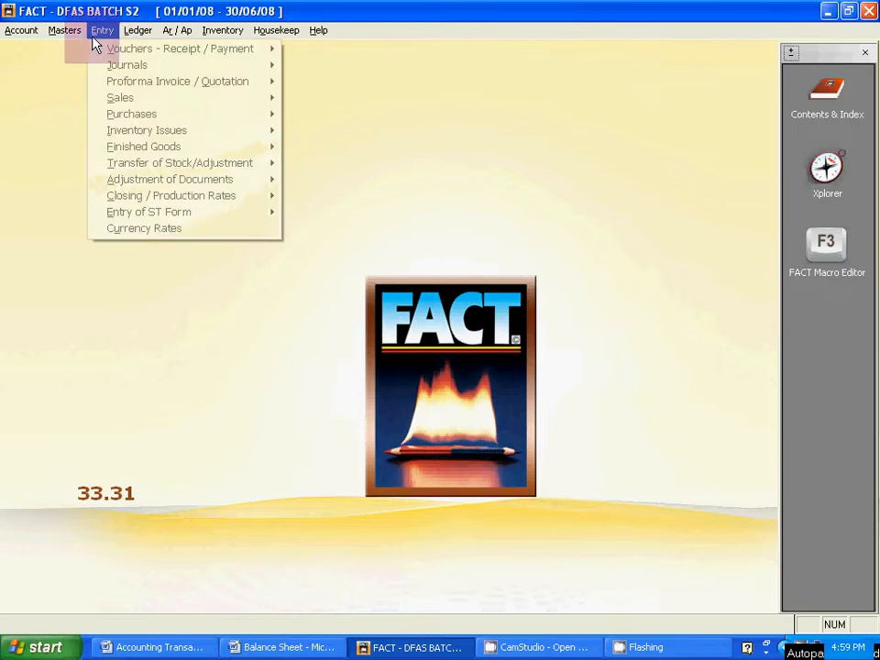
pyautogui.moveTo(115, 52)
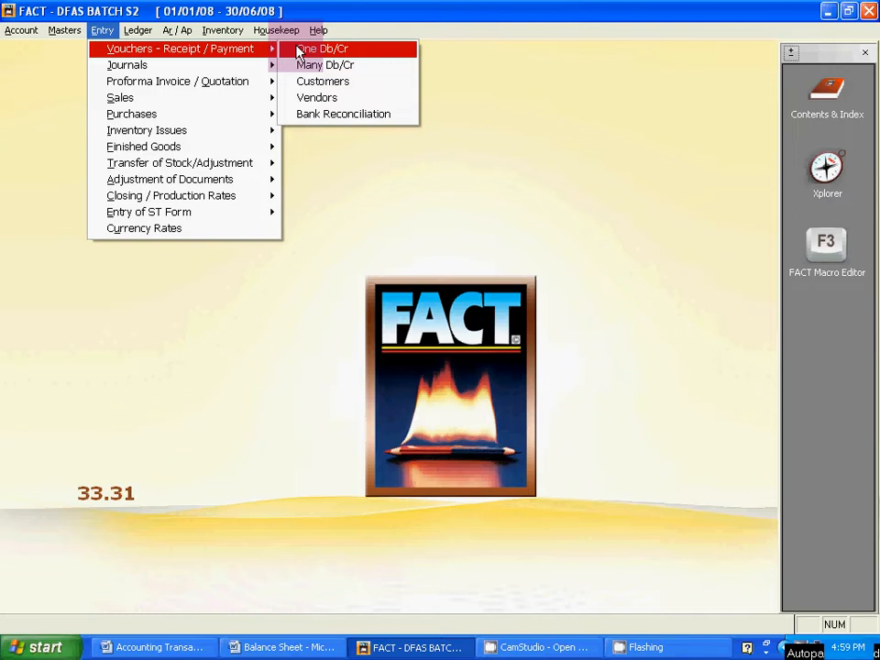
pyautogui.click(298, 53)
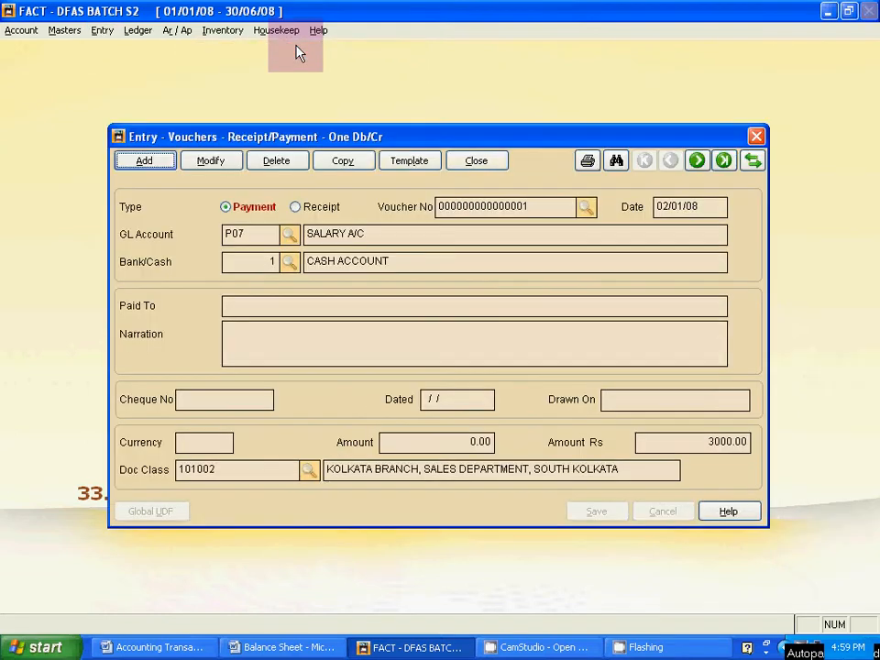
pyautogui.click(154, 165)
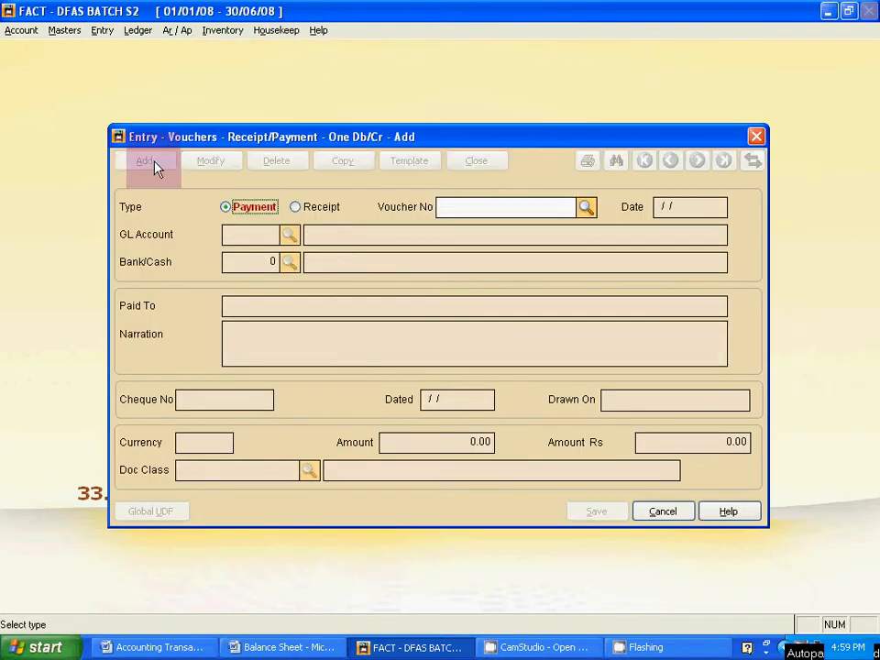
# Step: Check the second transaction's payment wording in Word, then set the FACT payment voucher's number to 11 and date to 28/03/08
pyautogui.hotkey('alt', 'Tab')
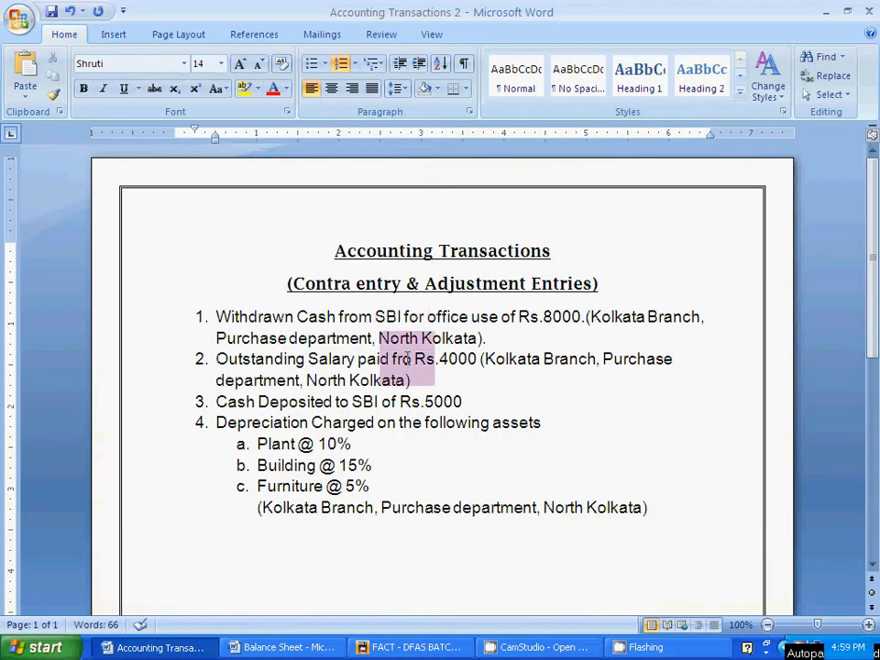
pyautogui.doubleClick(371, 358)
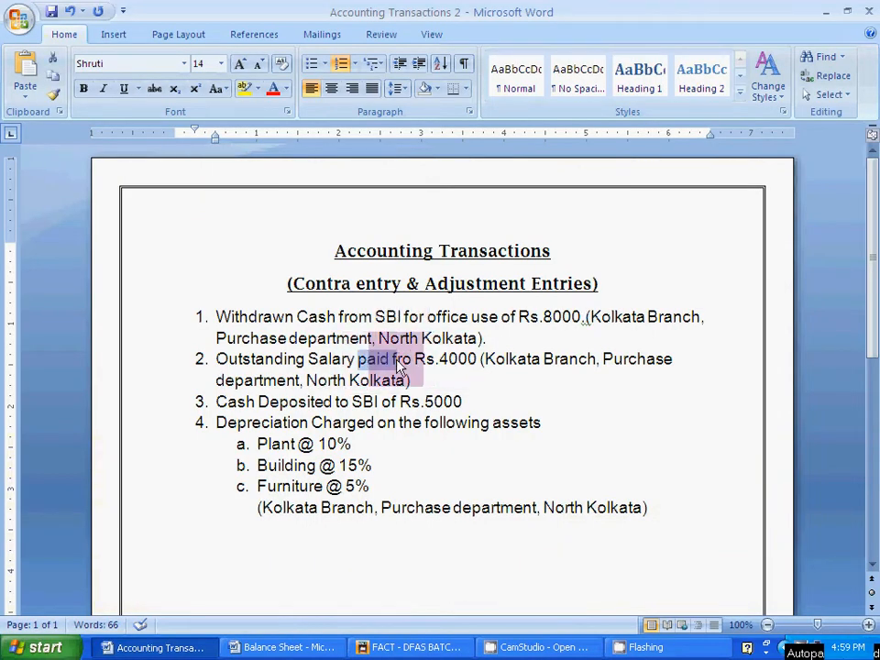
pyautogui.hotkey('alt', 'Tab')
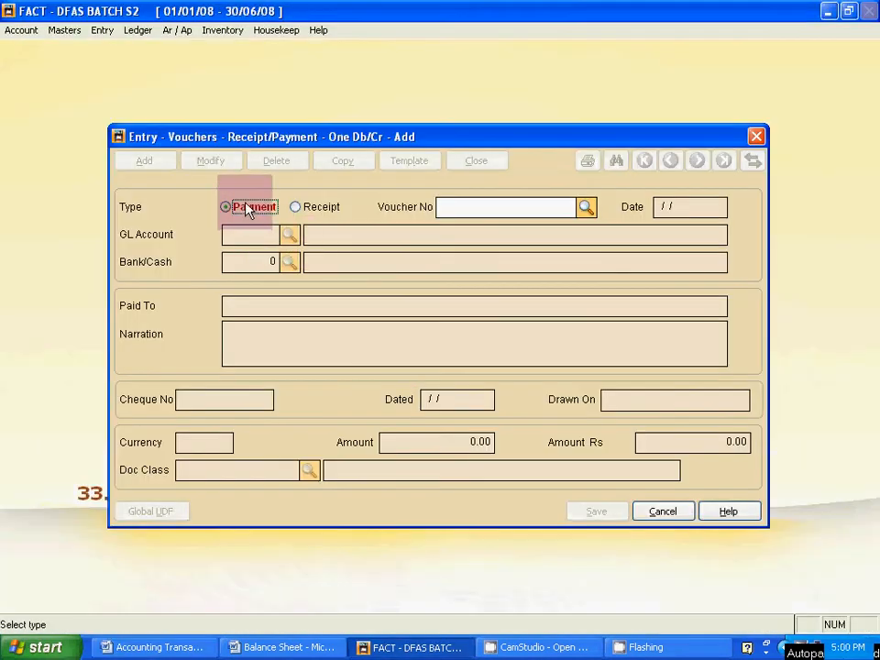
pyautogui.press('Tab')
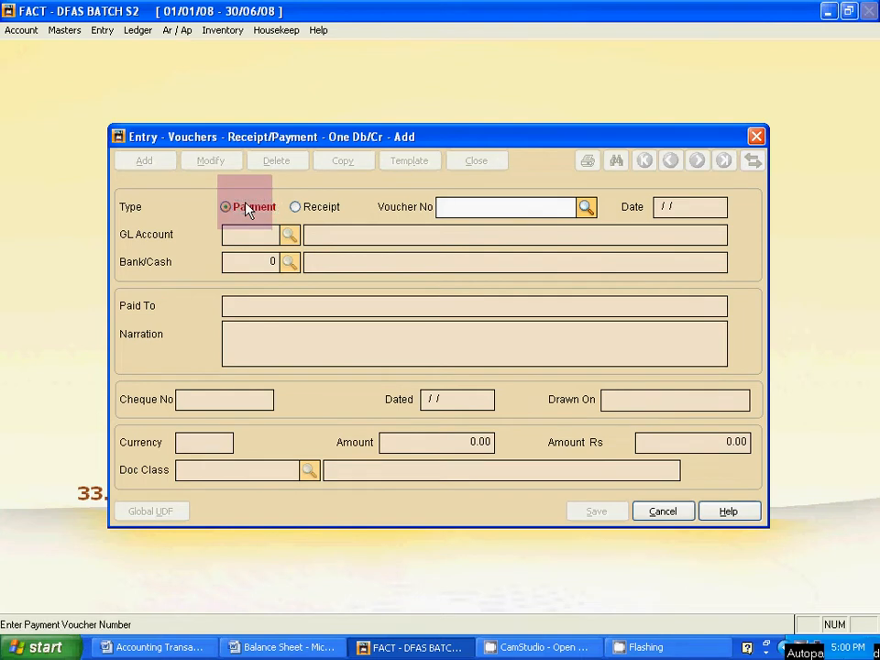
pyautogui.write('11')
pyautogui.press('Tab')
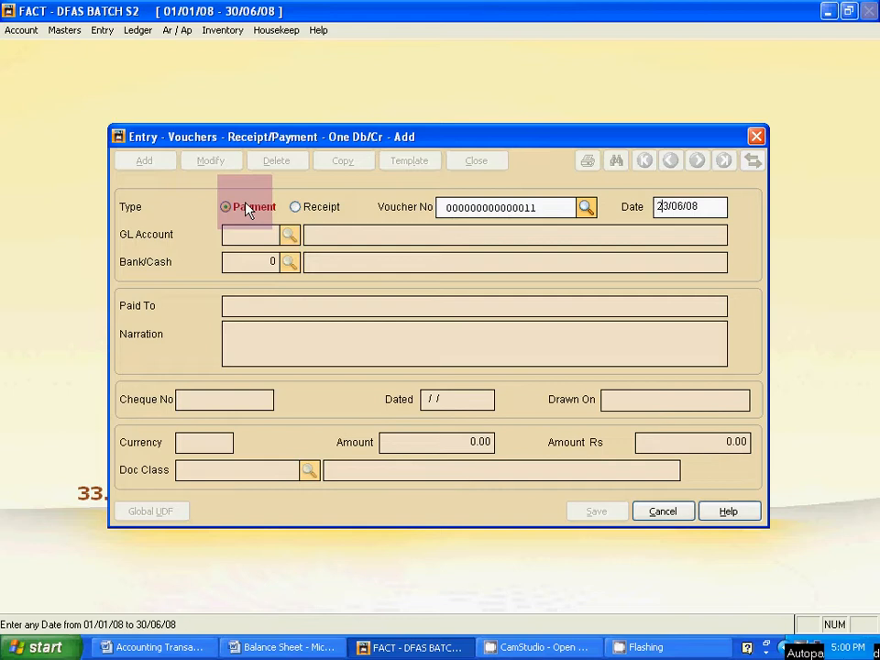
pyautogui.write('2803')
pyautogui.click(246, 209)
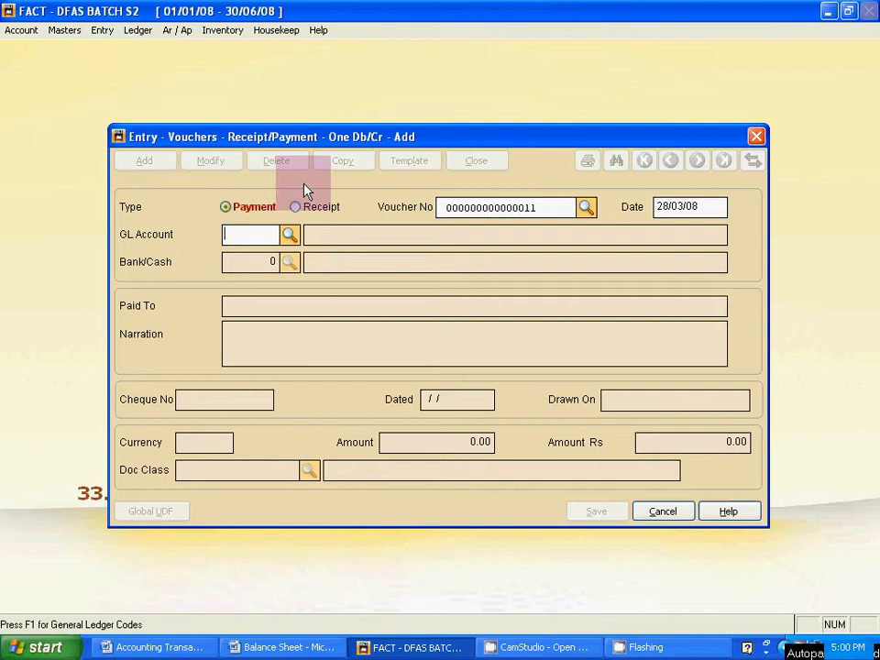
# Step: Browse the general ledger codes for the voucher's account, checking the Outstanding Salary wording in the Word list, and close the code list
pyautogui.click(290, 239)
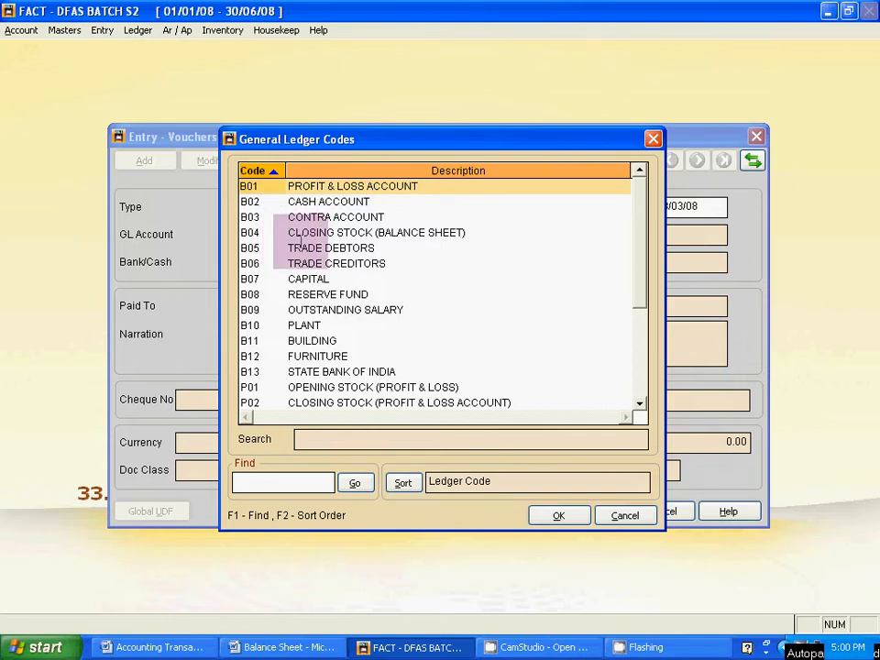
pyautogui.hotkey('alt', 'Tab')
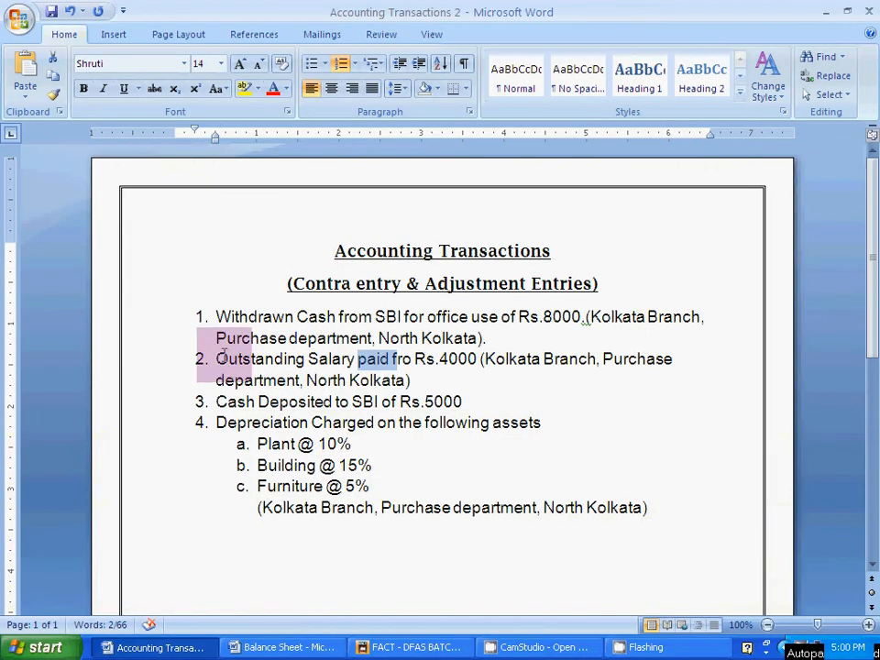
pyautogui.moveTo(220, 358); pyautogui.dragTo(338, 362)
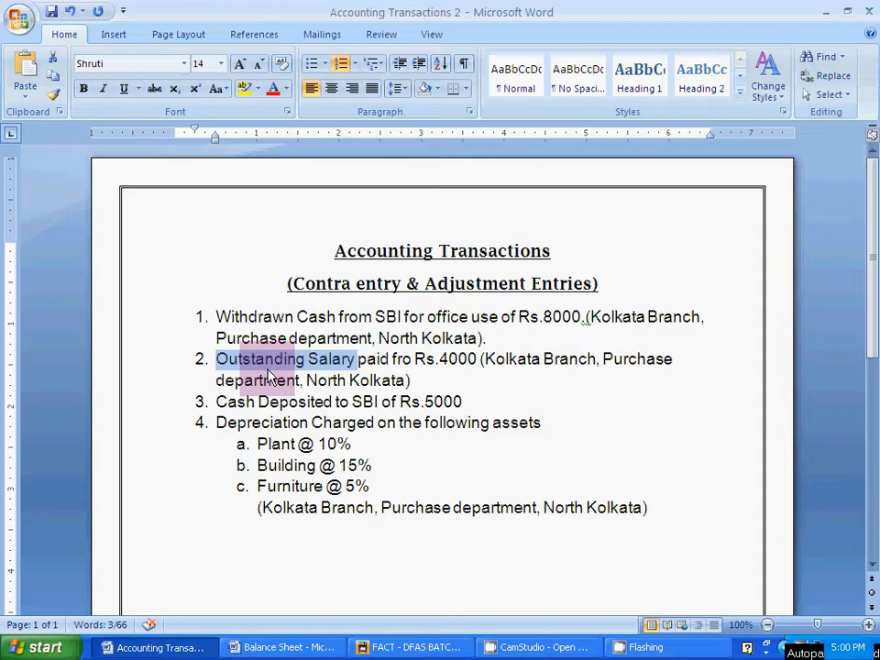
pyautogui.hotkey('alt', 'Tab')
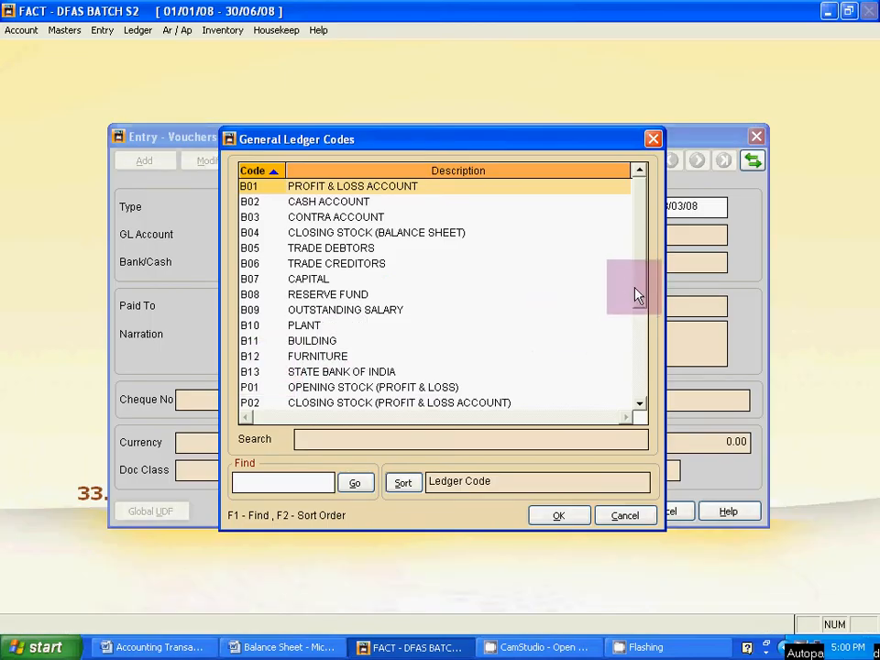
pyautogui.scroll(-2, 638, 321)
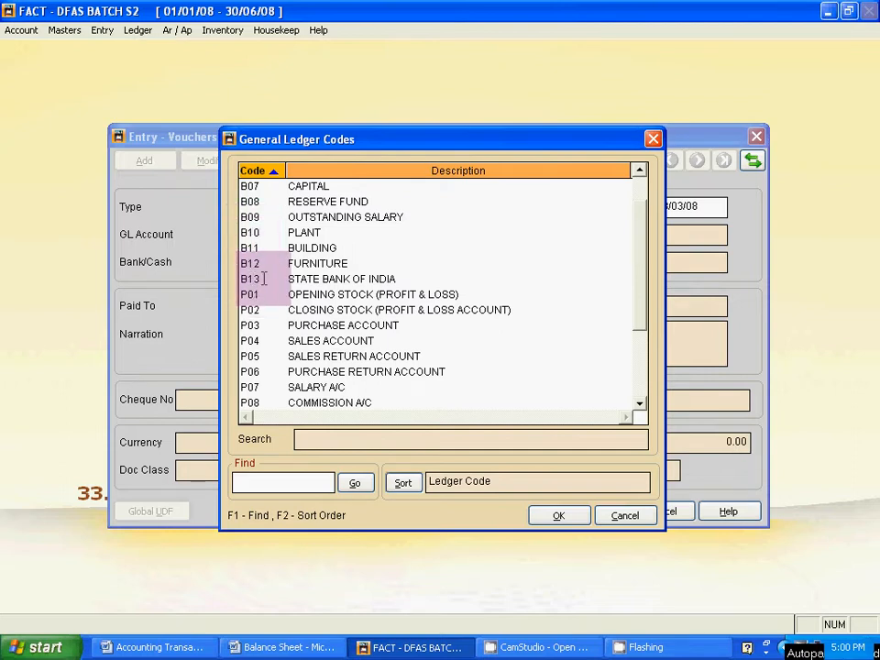
pyautogui.scroll(2, 264, 278)
pyautogui.press('Escape')
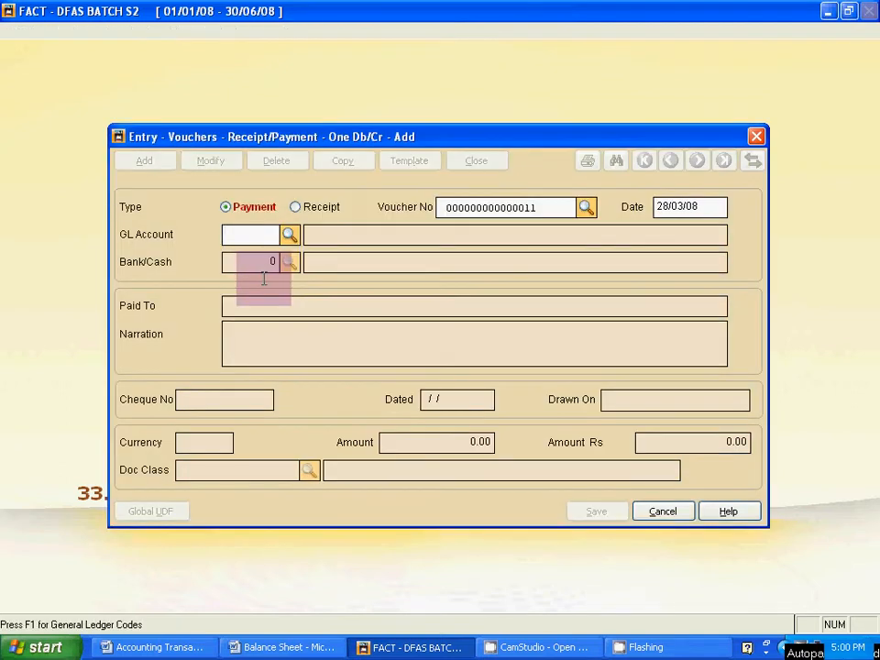
# Step: Create general ledger account B14, Outstanding Salary, as a Balance Sheet Account, and use it as the voucher's GL account
pyautogui.write('B14')
pyautogui.press('Return')
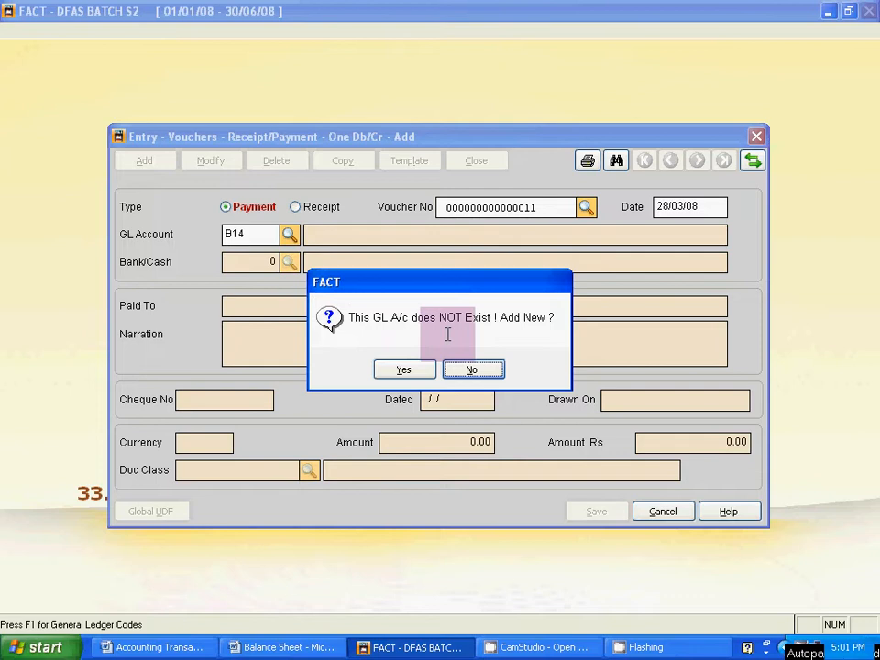
pyautogui.click(413, 369)
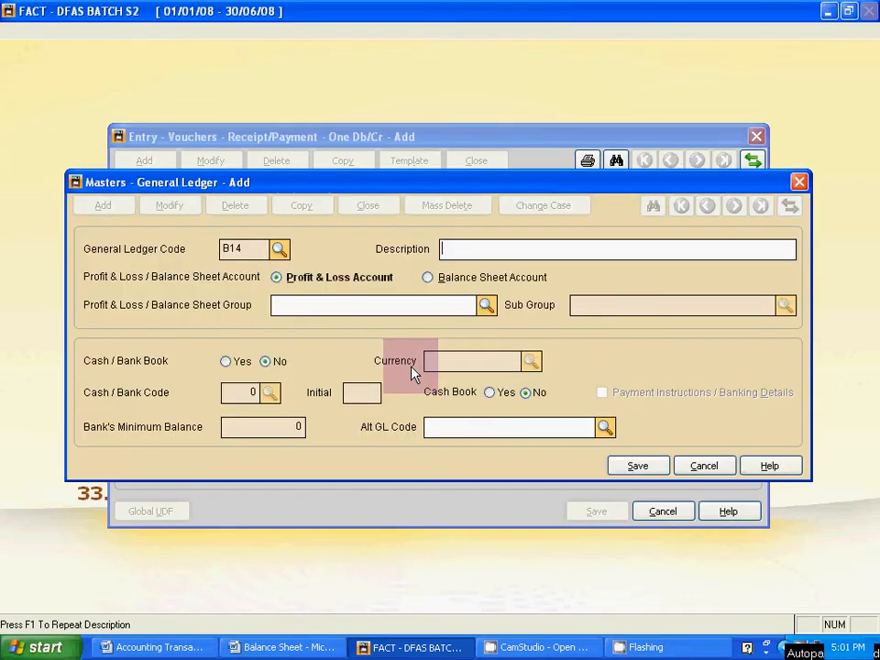
pyautogui.write('Outstanding Salary')
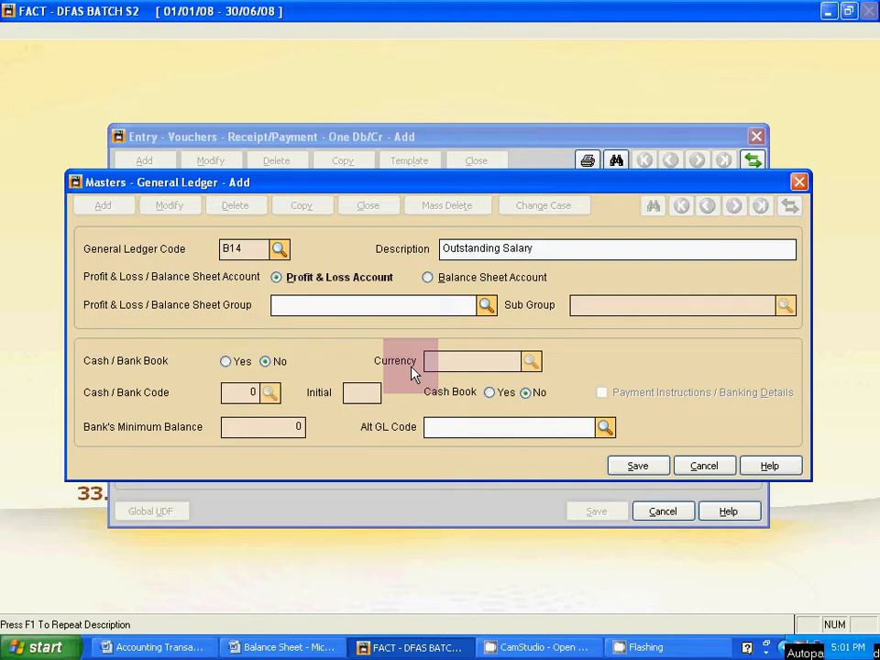
pyautogui.click(440, 279)
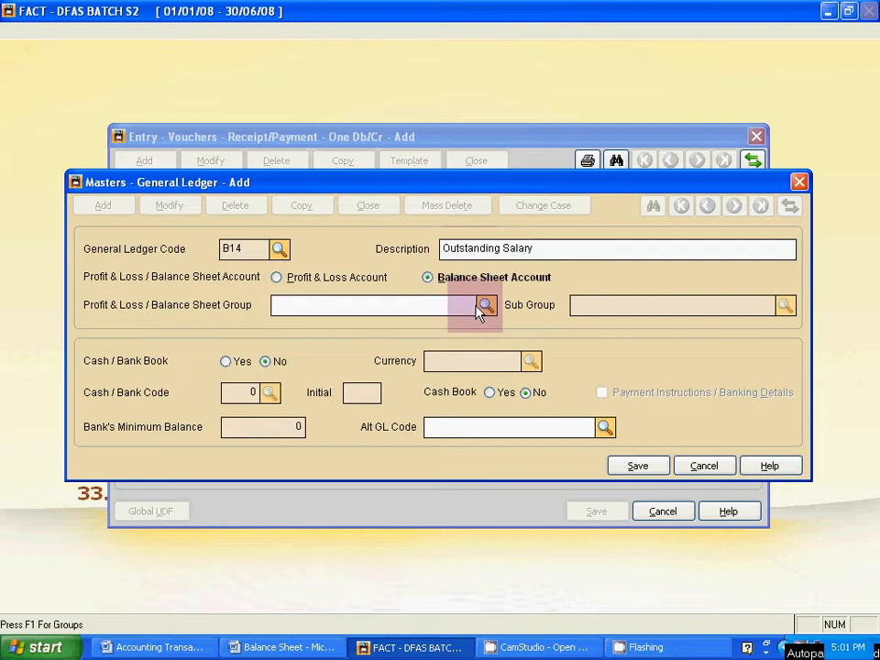
pyautogui.click(625, 465)
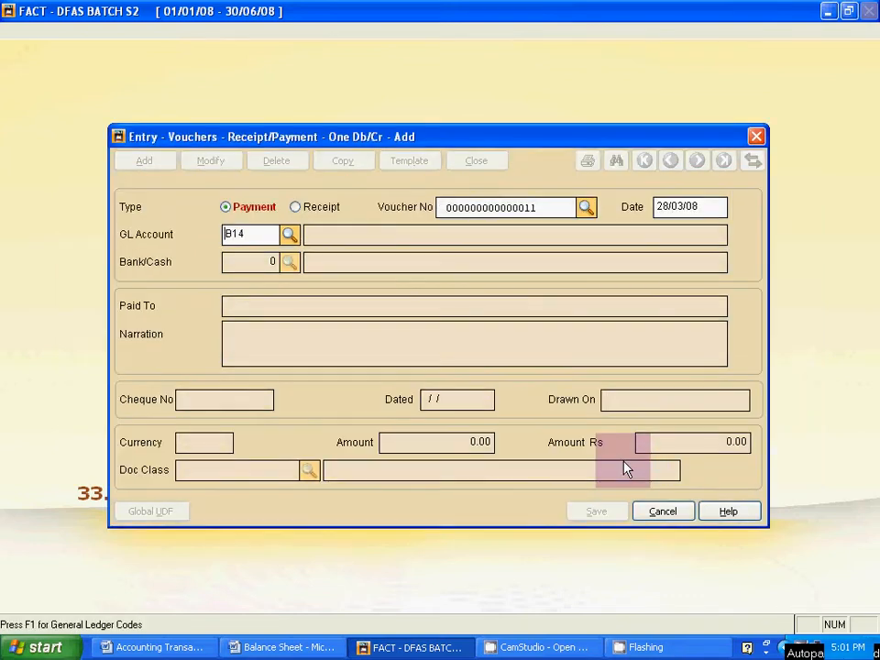
pyautogui.press('Return')
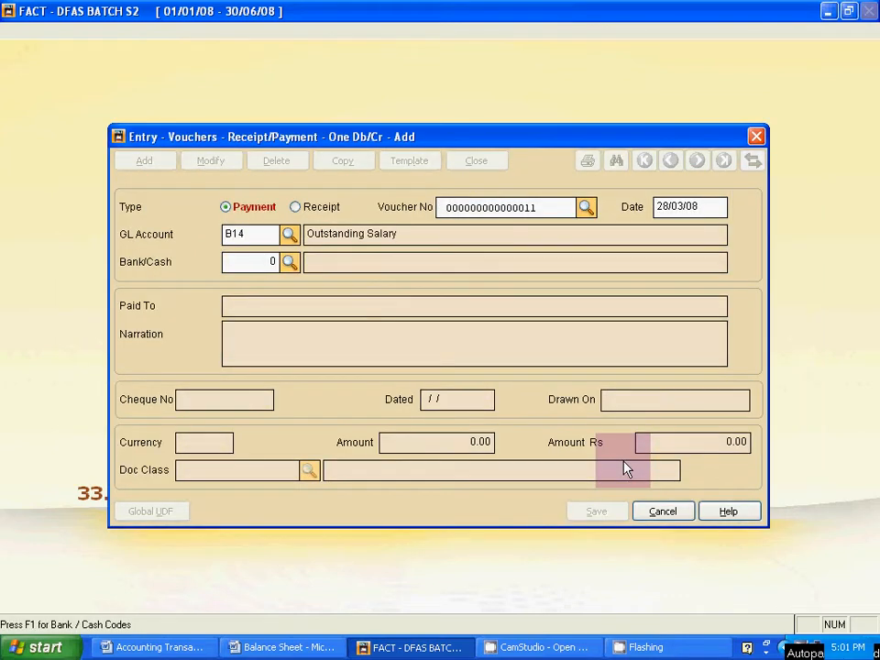
# Step: Recheck the second transaction in Word and set the FACT voucher's Bank/Cash to CASH ACCOUNT
pyautogui.hotkey('alt', 'Tab')
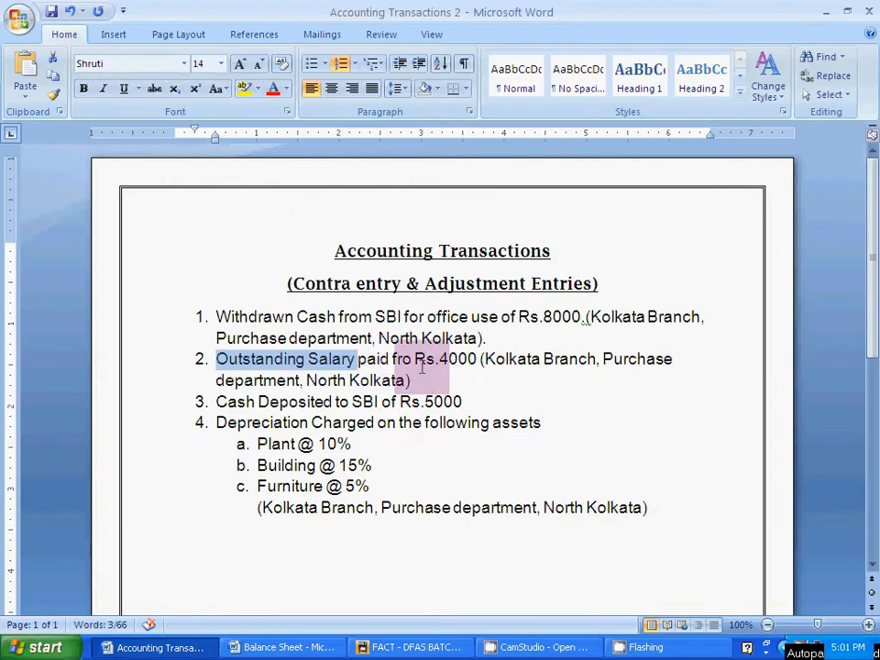
pyautogui.hotkey('alt', 'Tab')
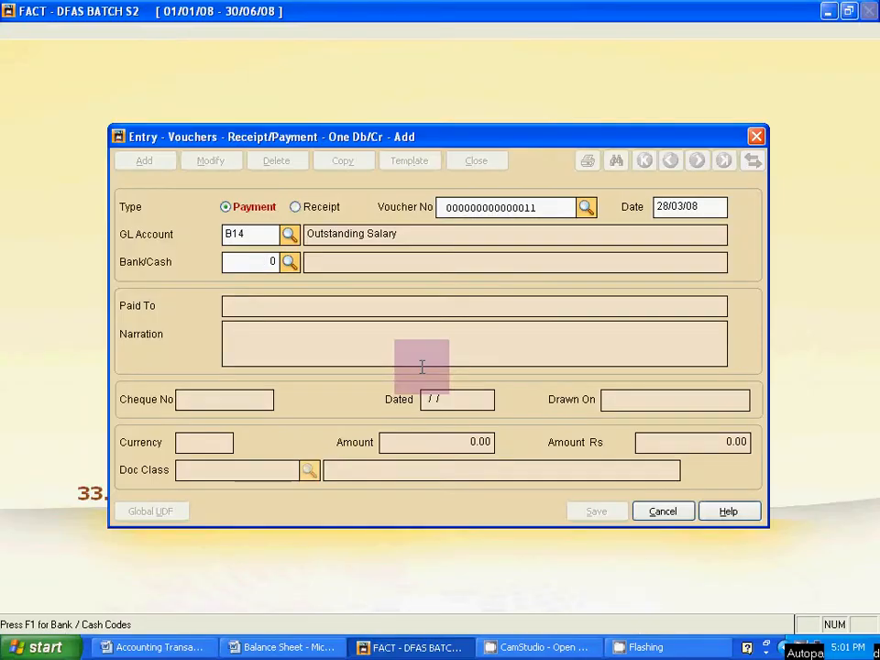
pyautogui.click(291, 263)
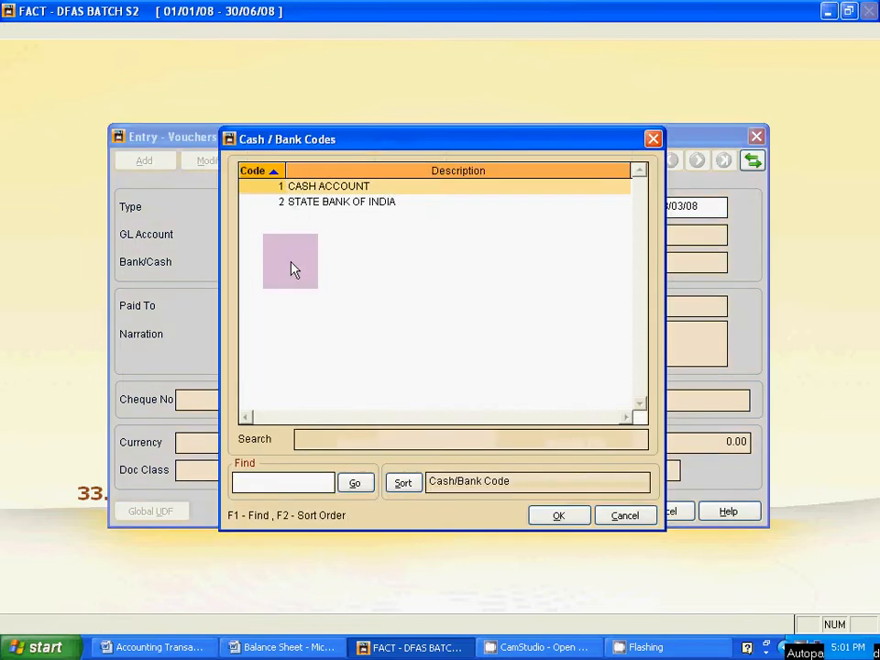
pyautogui.doubleClick(304, 186)
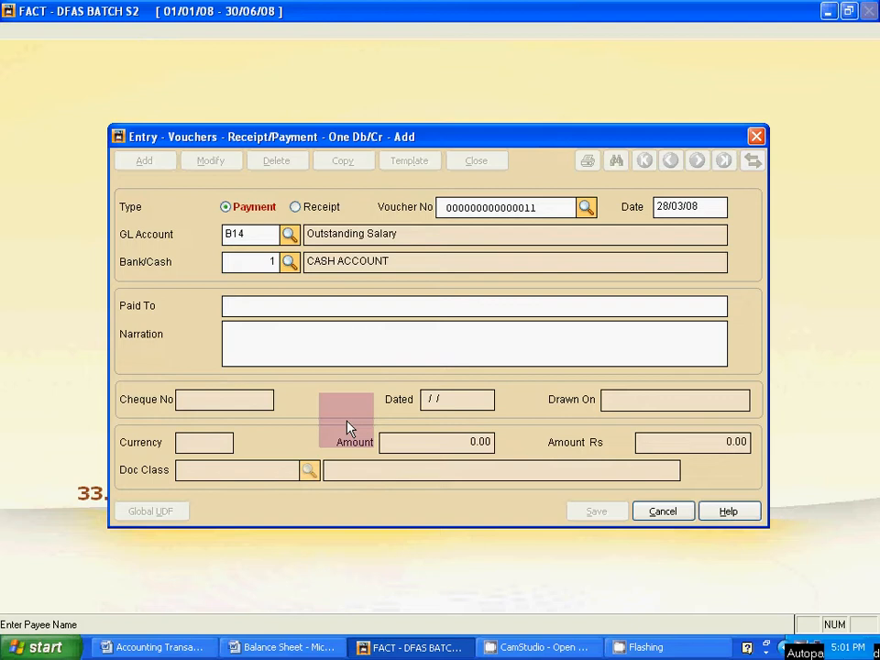
# Step: Leave the payee and narration blank and set the outstanding salary voucher's rupee amount to 4000
pyautogui.press('Tab')
pyautogui.press('Tab')
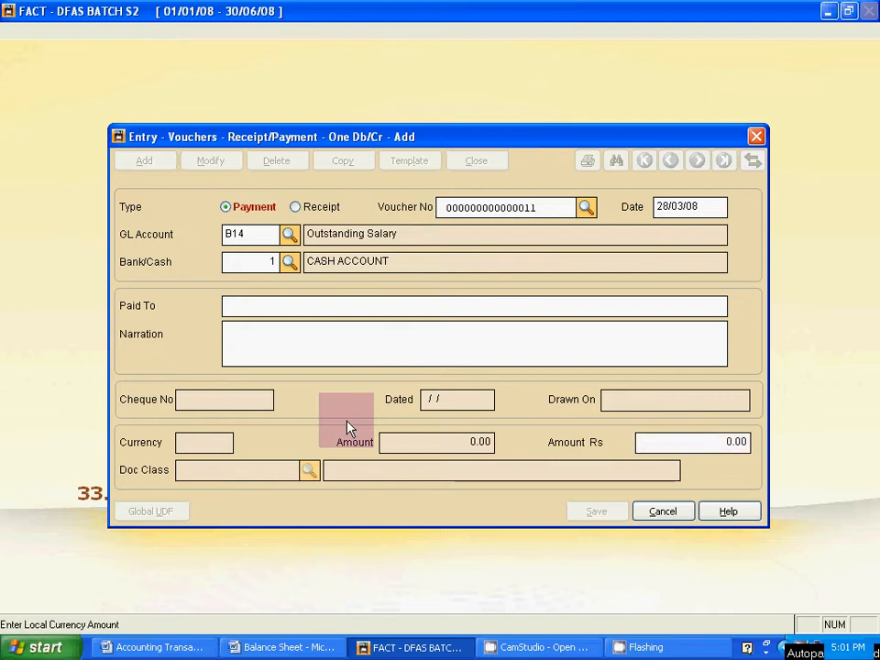
pyautogui.write('4000')
pyautogui.press('Tab')
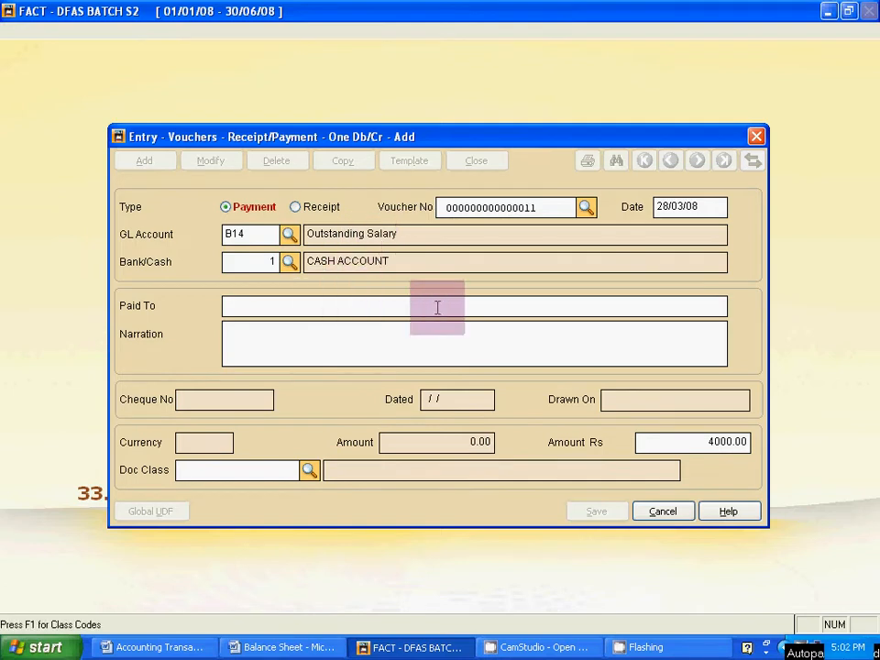
# Step: Check the second transaction's branch details in Word, then set the FACT voucher's document class to Kolkata Branch, Purchase Department, North Kolkata
pyautogui.hotkey('alt', 'Tab')
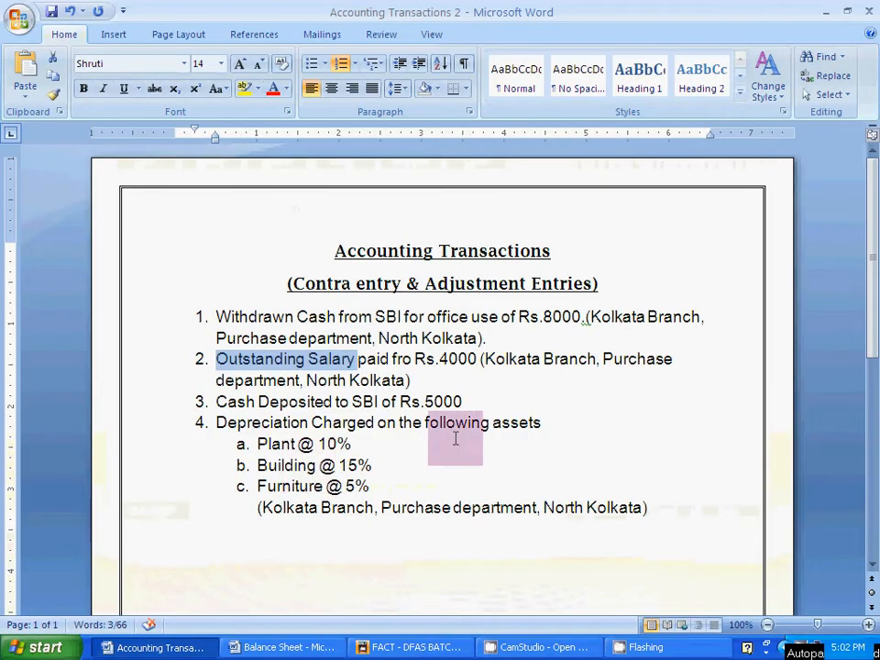
pyautogui.hotkey('alt', 'Tab')
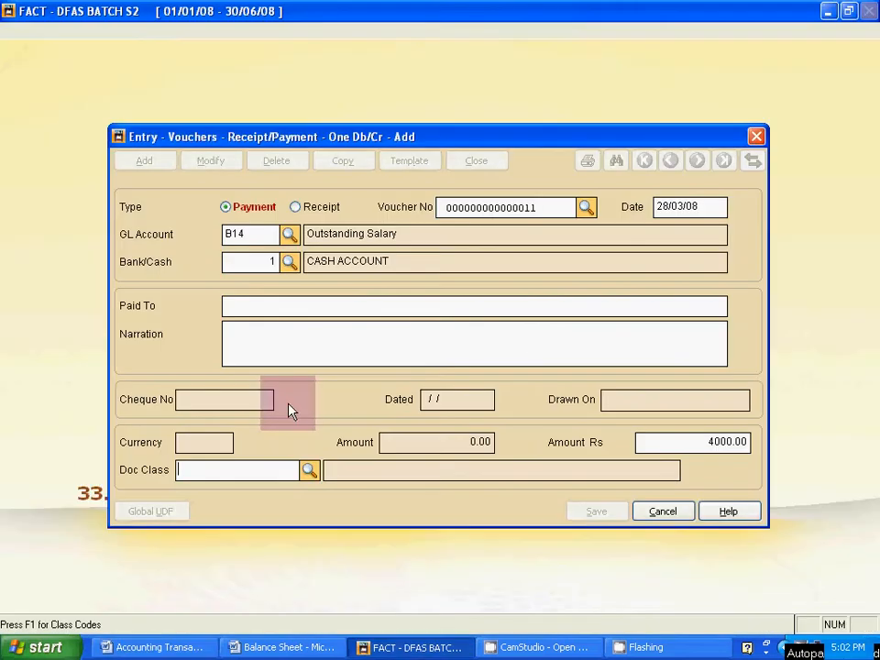
pyautogui.click(307, 469)
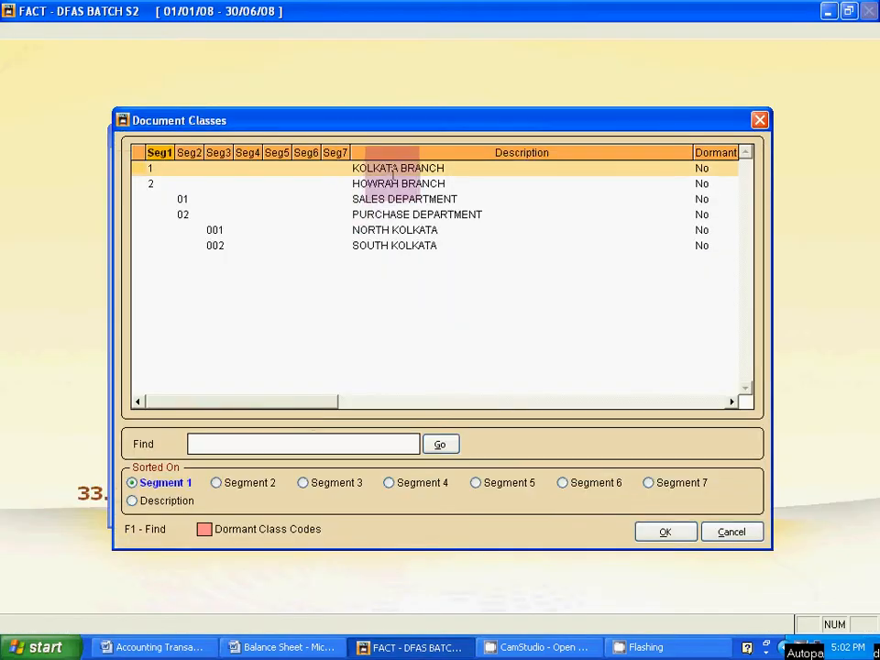
pyautogui.click(398, 213)
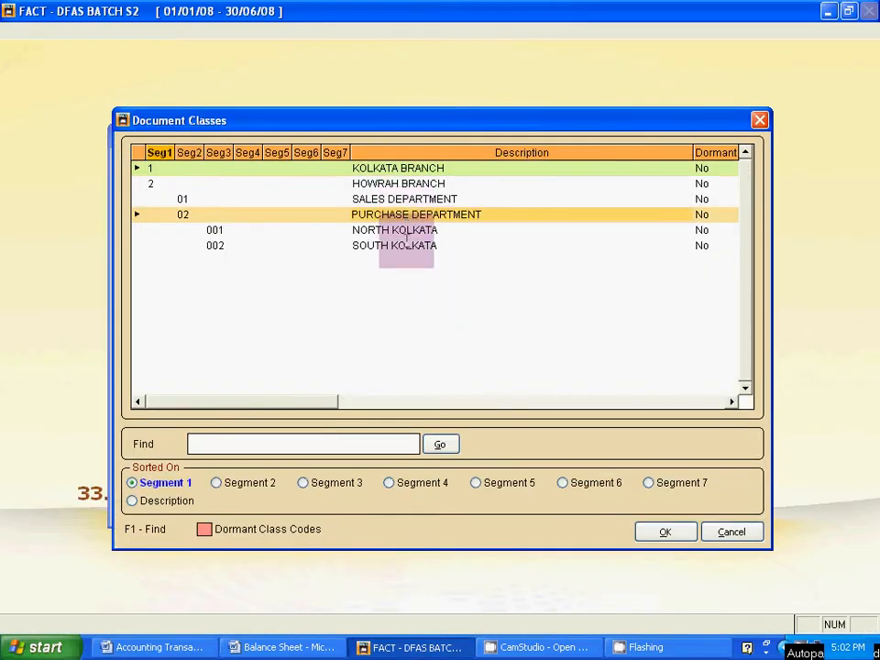
pyautogui.click(403, 231)
pyautogui.click(662, 530)
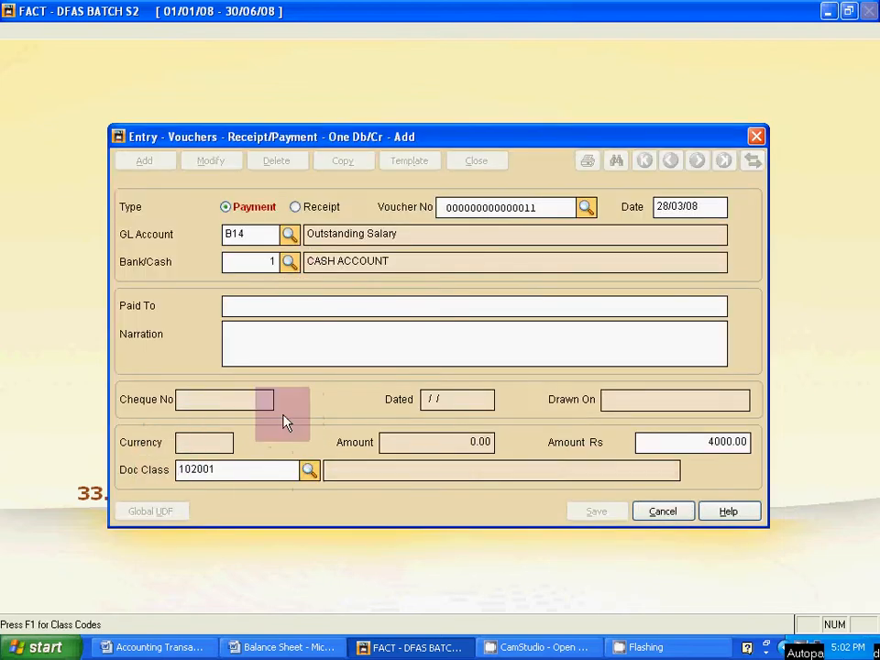
pyautogui.click(303, 305)
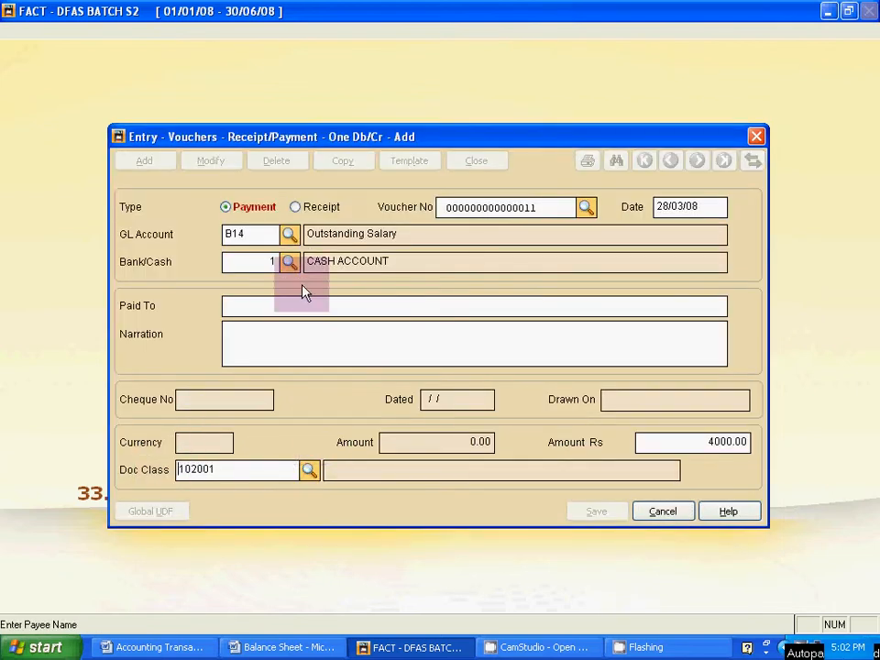
pyautogui.click(309, 473)
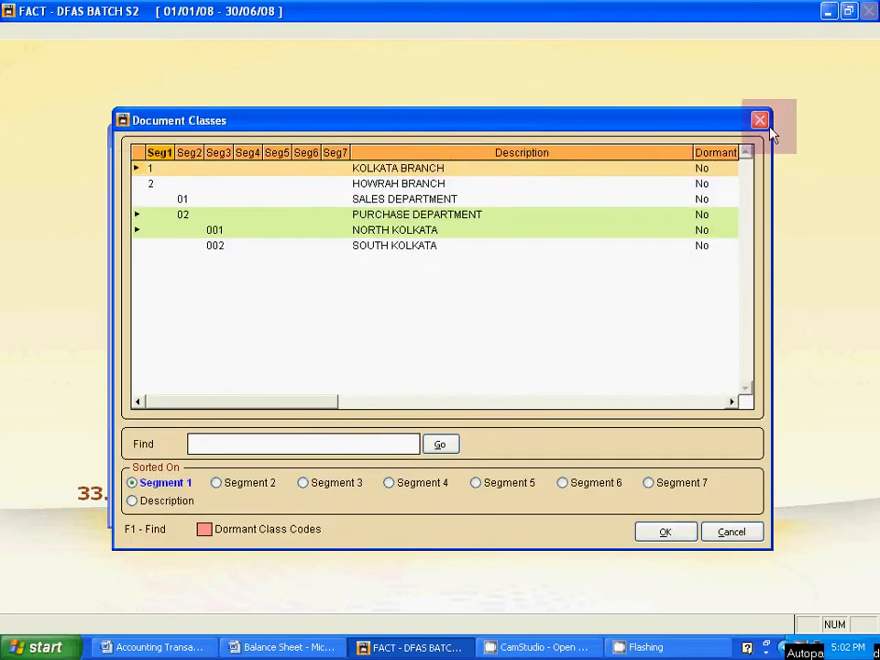
pyautogui.click(678, 537)
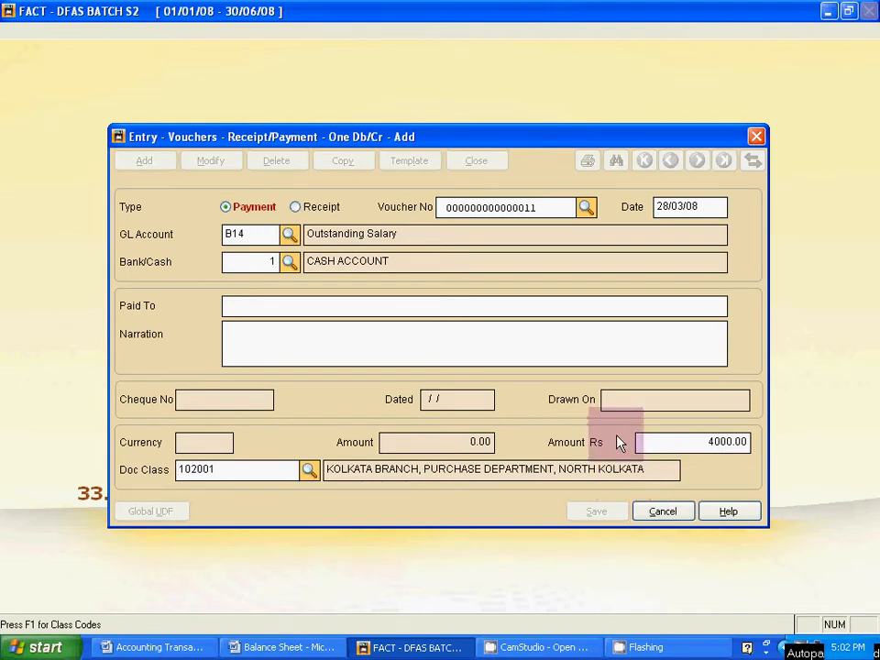
# Step: Save the outstanding salary voucher, close the voucher entry window, and check the third transaction in Word
pyautogui.click(596, 513)
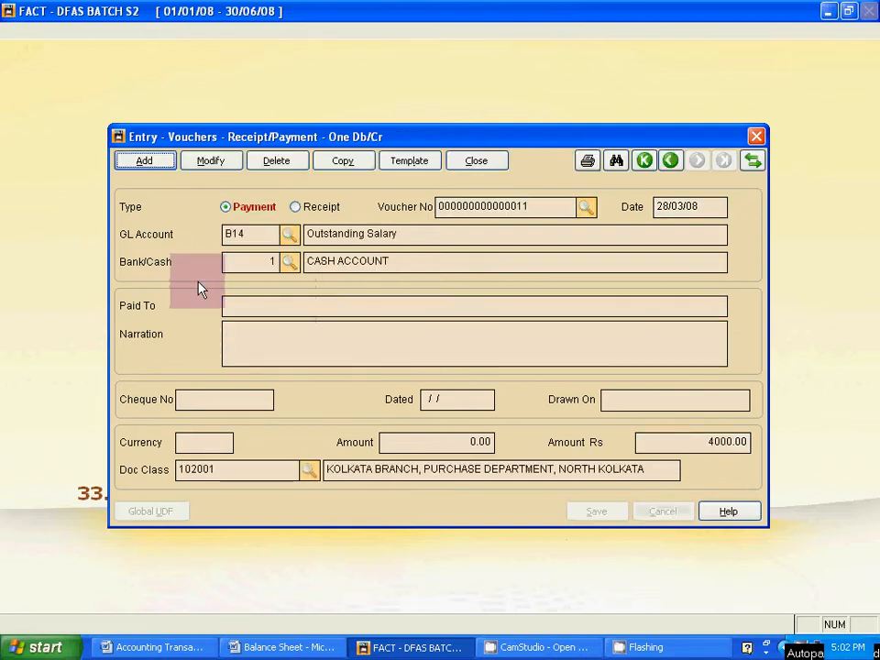
pyautogui.press('Escape')
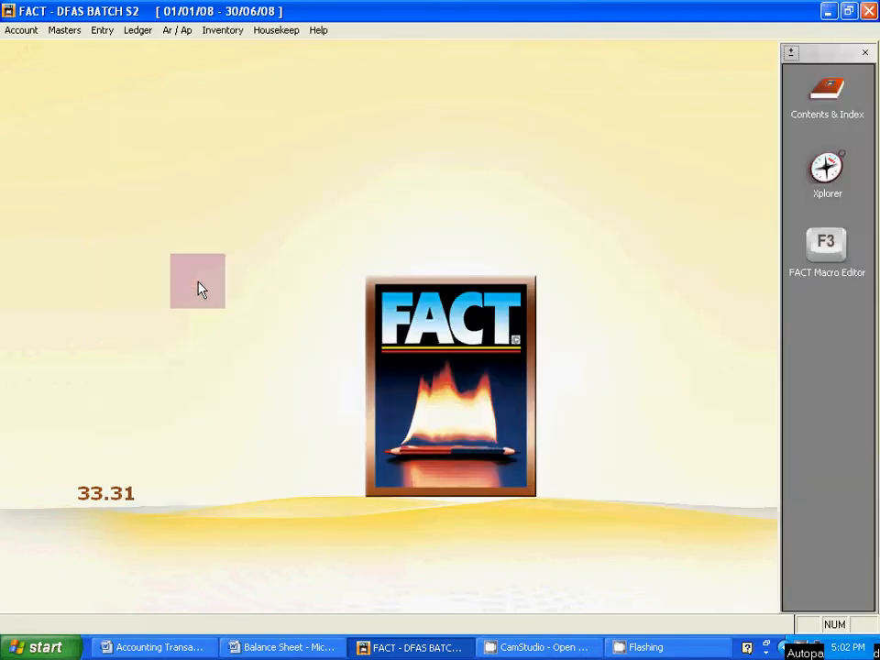
pyautogui.hotkey('alt', 'Tab')
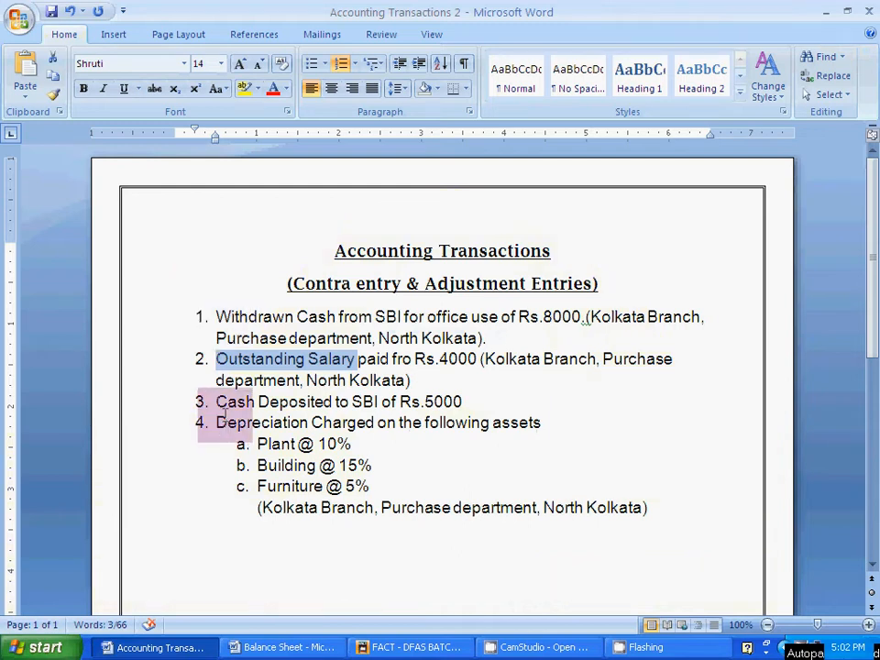
# Step: Switch to FACT and start adding a new One Db/Cr receipt/payment voucher of type Payment
pyautogui.hotkey('alt', 'Tab')
pyautogui.click(107, 31)
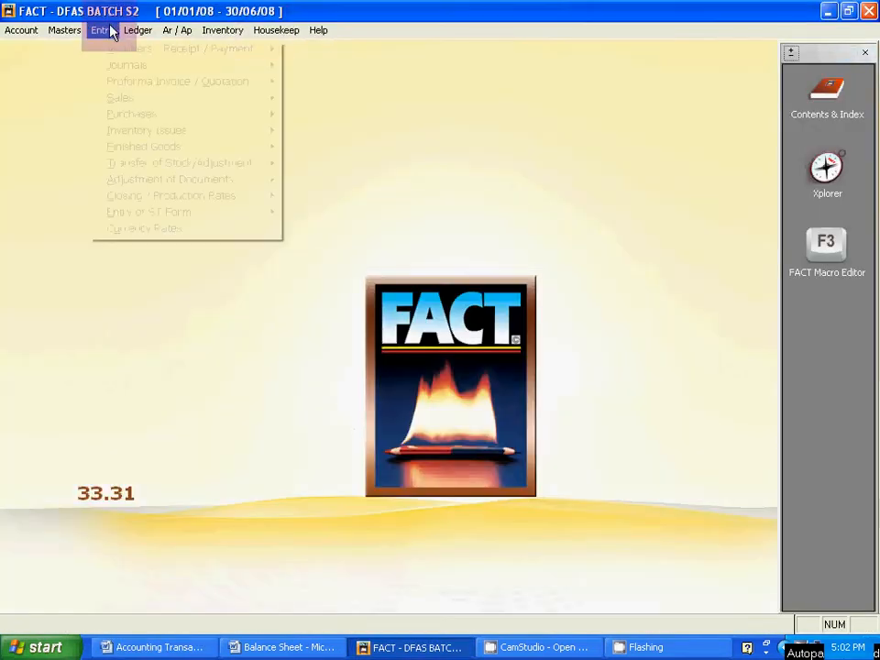
pyautogui.moveTo(123, 53)
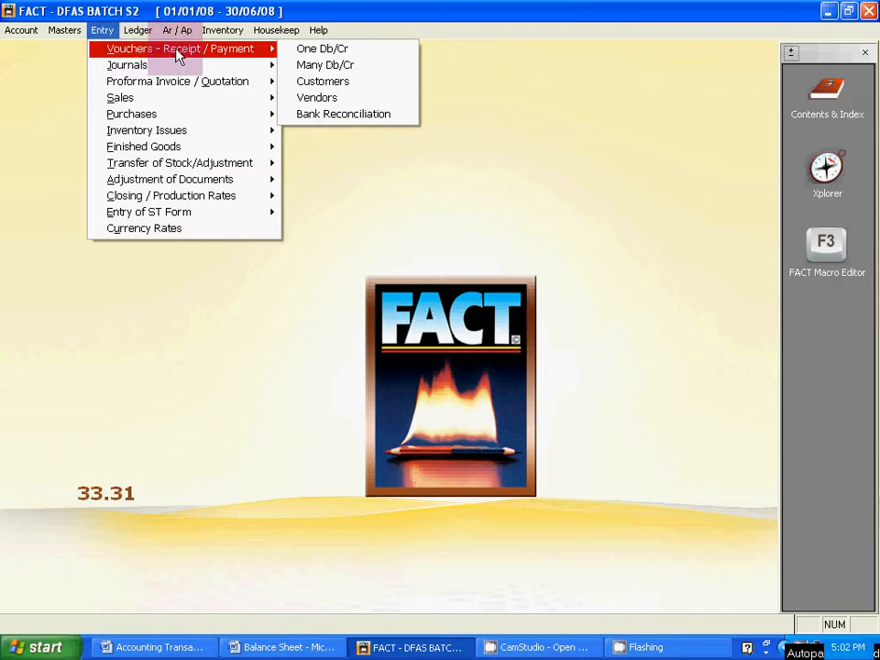
pyautogui.click(293, 49)
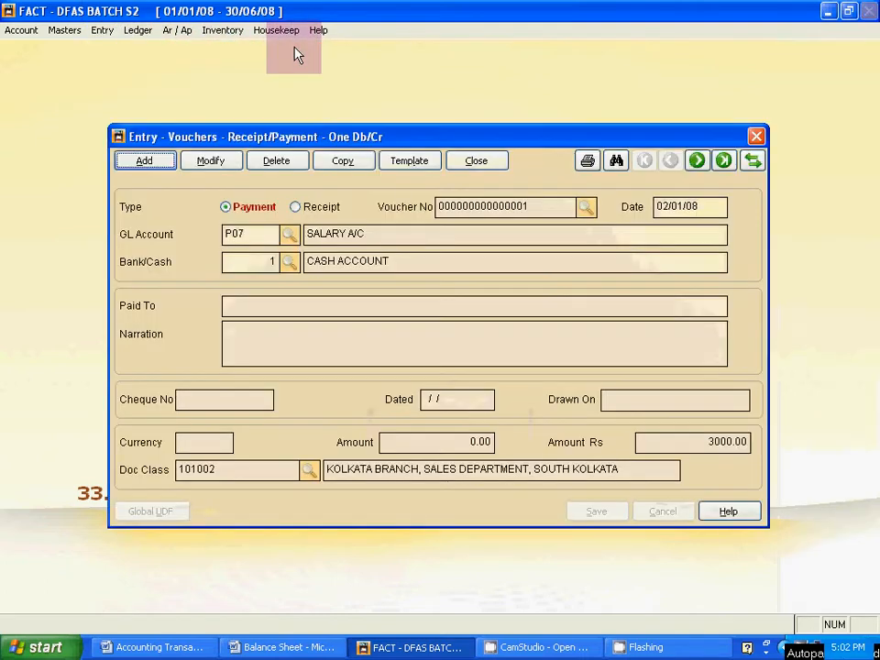
pyautogui.click(163, 164)
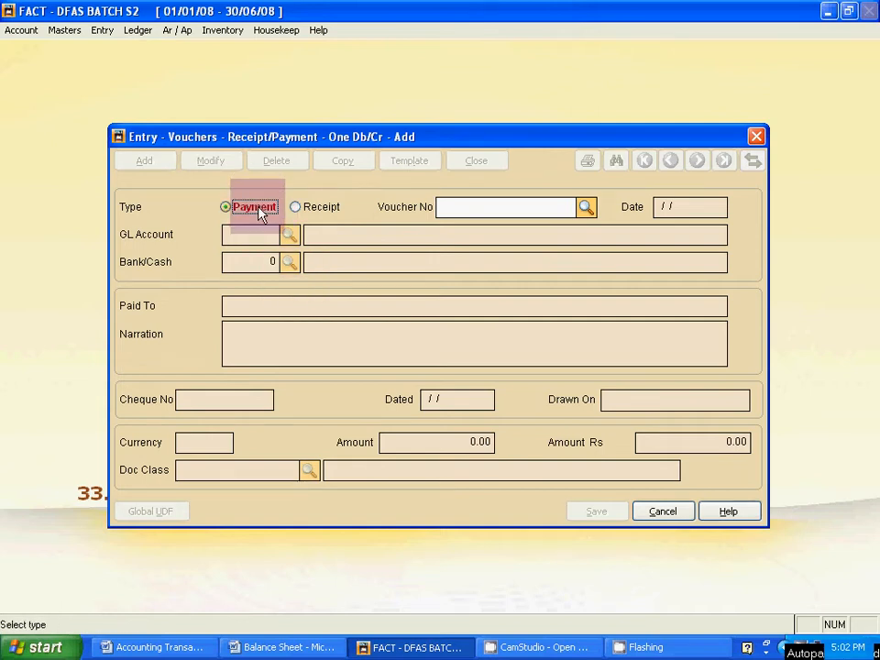
pyautogui.press('Return')
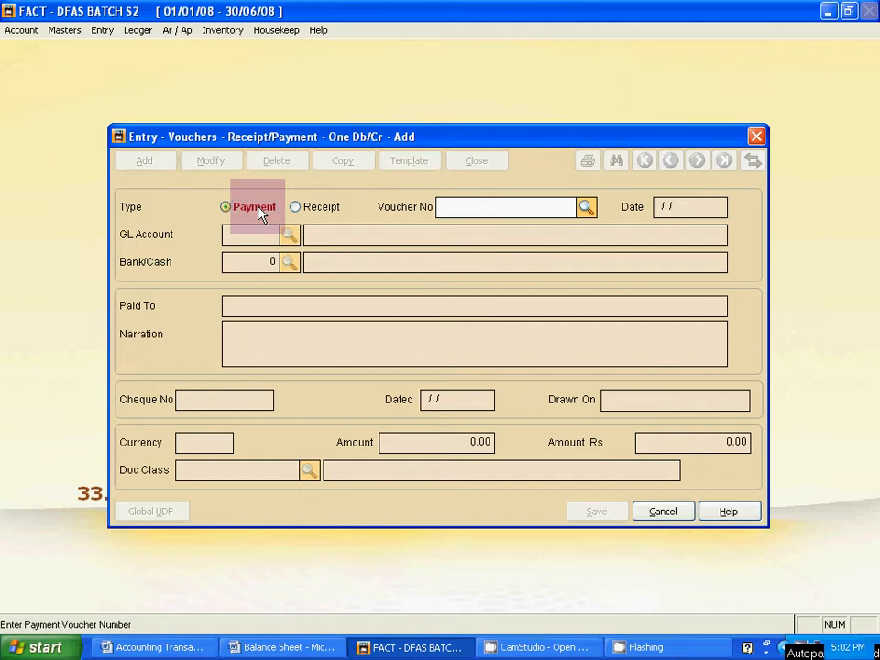
# Step: Set the new voucher's number to 12, its date to 10/05/08 and its GL account to B03, CONTRA ACCOUNT
pyautogui.write('12')
pyautogui.press('Return')
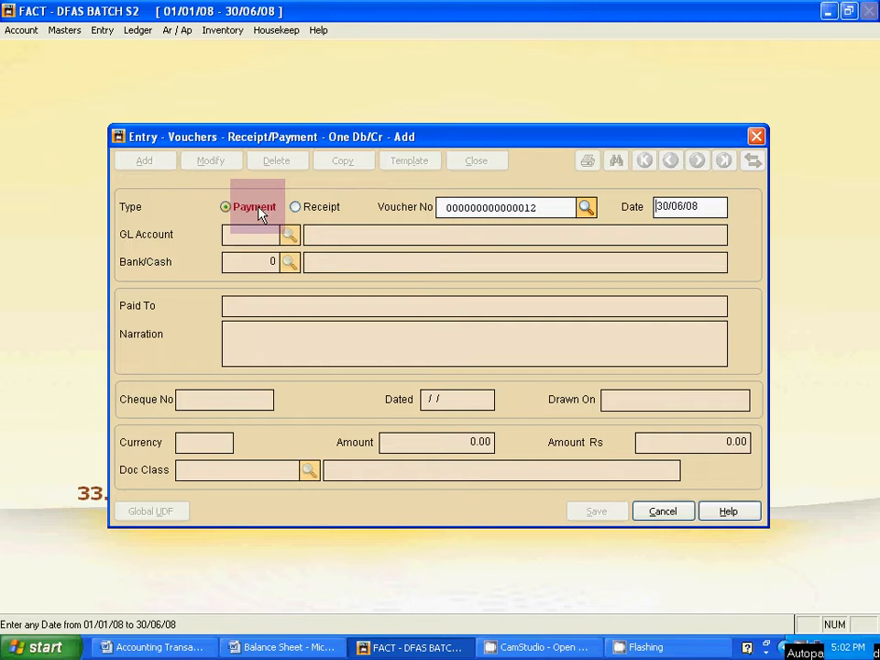
pyautogui.write('10')
pyautogui.press('Return')
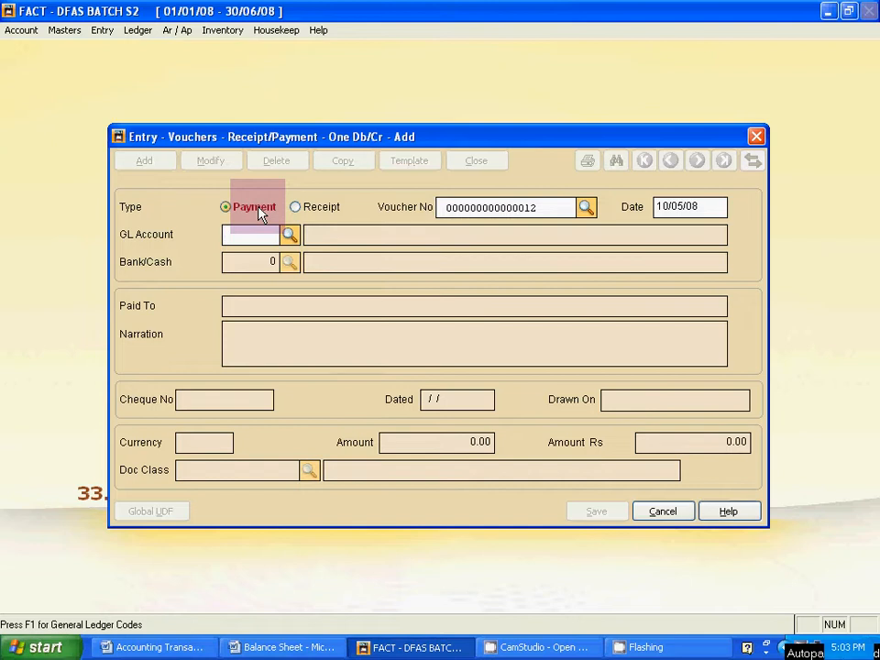
pyautogui.press('F1')
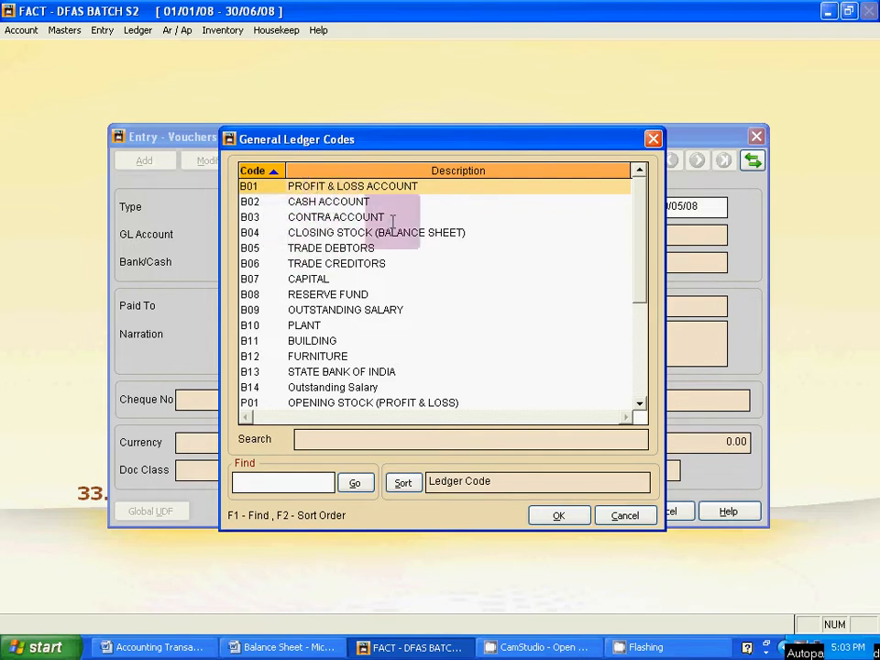
pyautogui.doubleClick(345, 216)
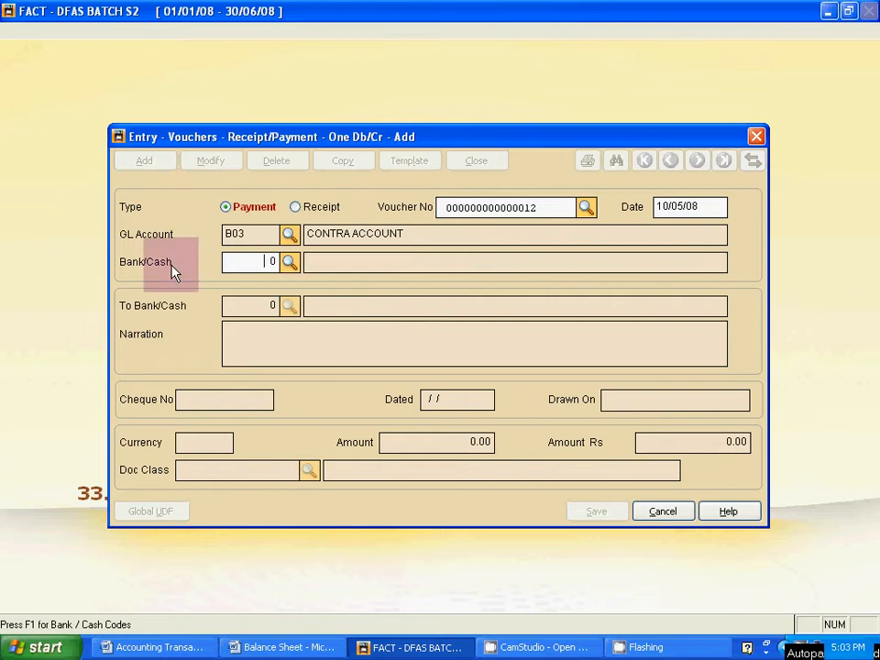
# Step: Review in Word which accounts the third transaction, the cash deposit to SBI, moves money between
pyautogui.hotkey('alt', 'Tab')
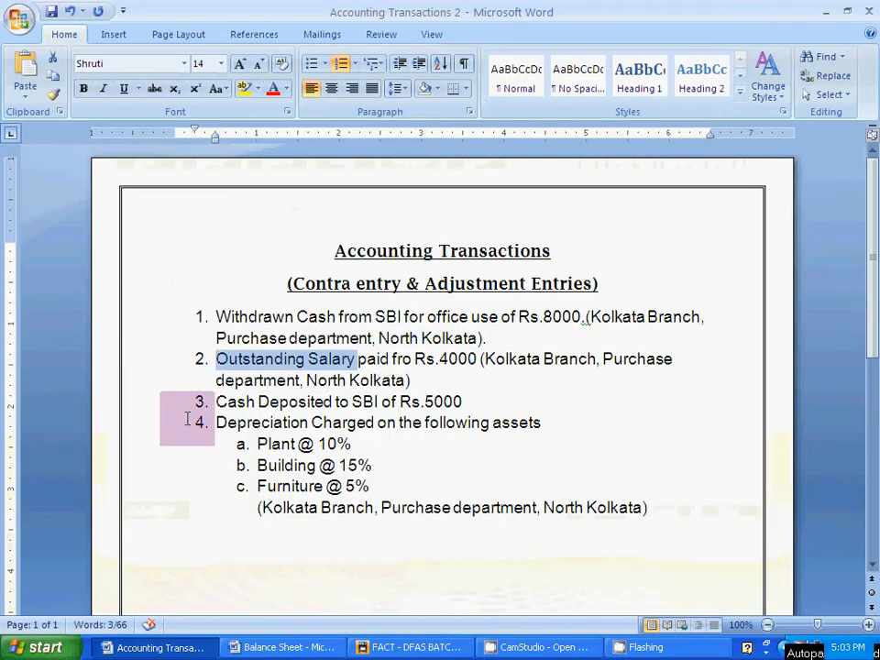
pyautogui.moveTo(222, 401); pyautogui.dragTo(401, 403)
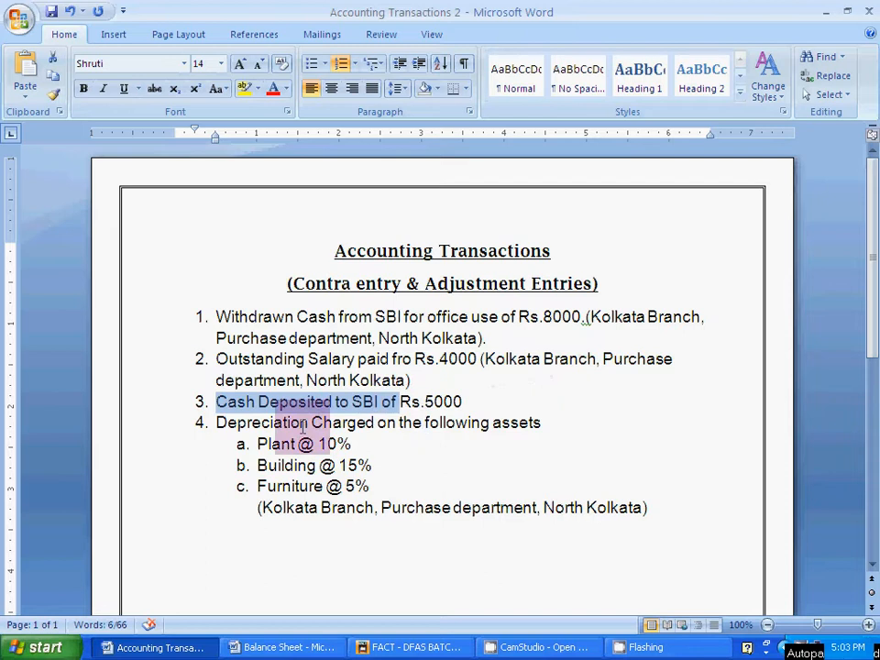
pyautogui.click(350, 402)
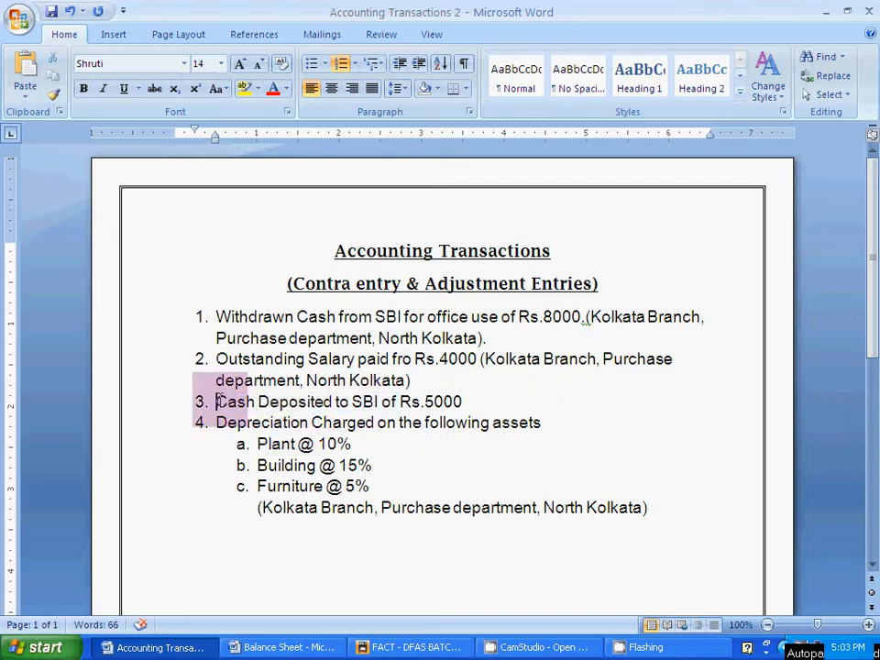
pyautogui.moveTo(216, 402); pyautogui.dragTo(257, 403)
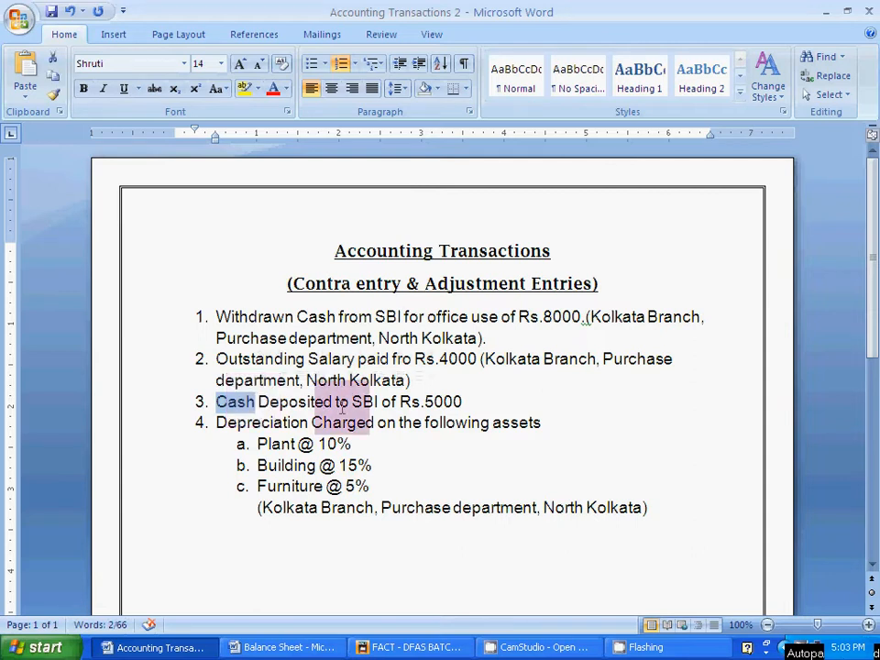
# Step: In the FACT contra voucher, set Bank/Cash to CASH ACCOUNT and To Bank/Cash to STATE BANK OF INDIA
pyautogui.hotkey('alt', 'Tab')
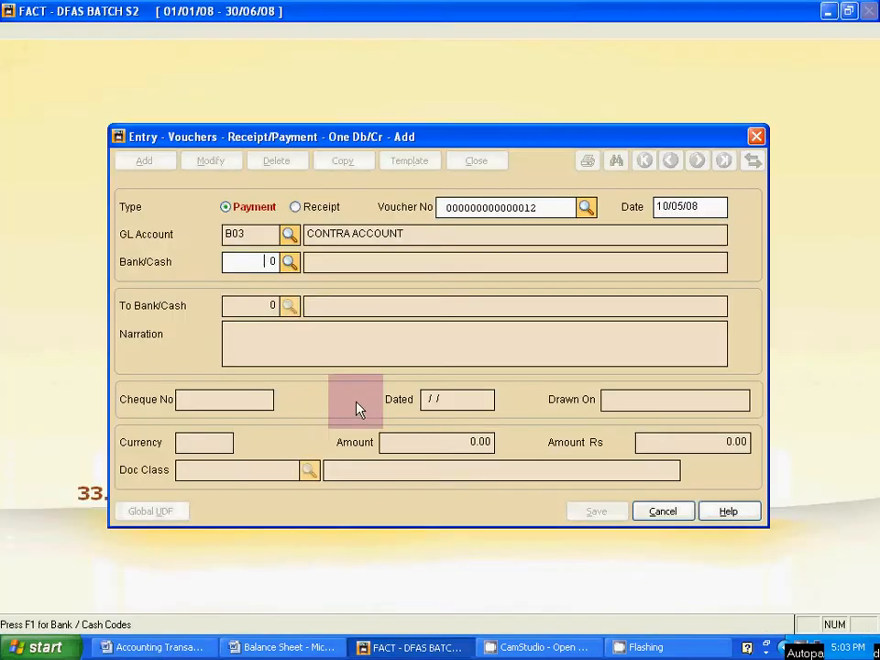
pyautogui.click(289, 262)
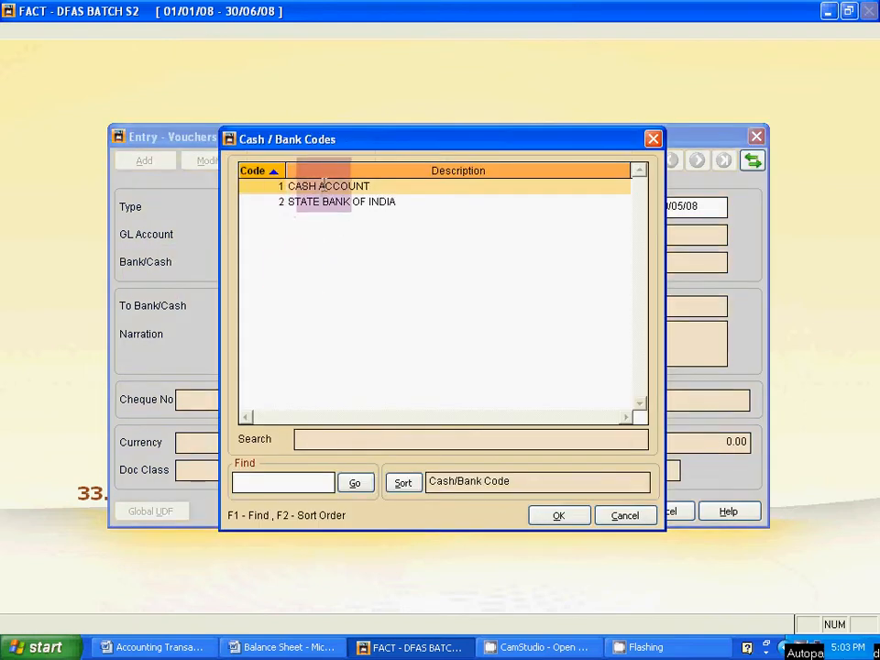
pyautogui.click(323, 186)
pyautogui.doubleClick(323, 186)
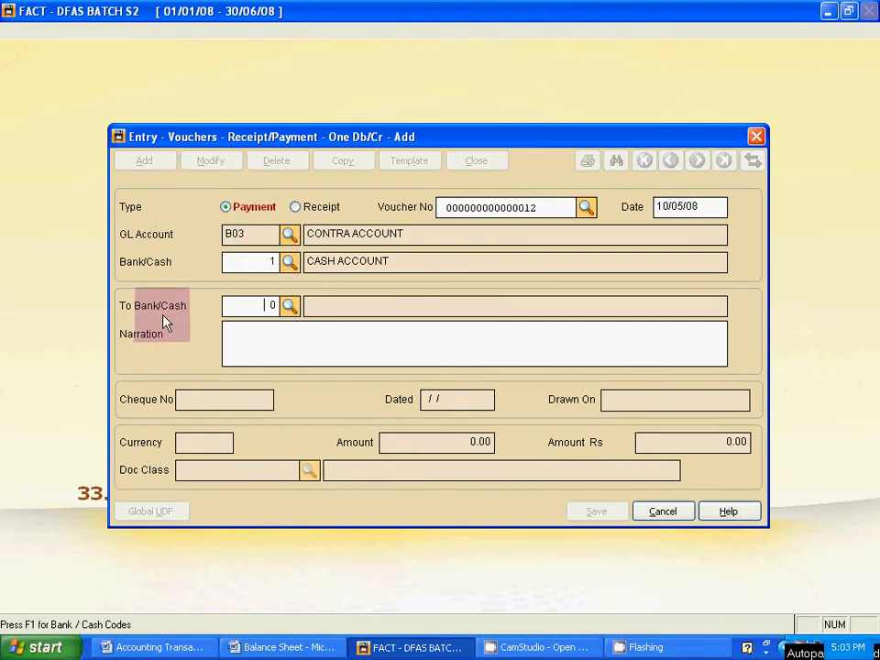
pyautogui.click(287, 309)
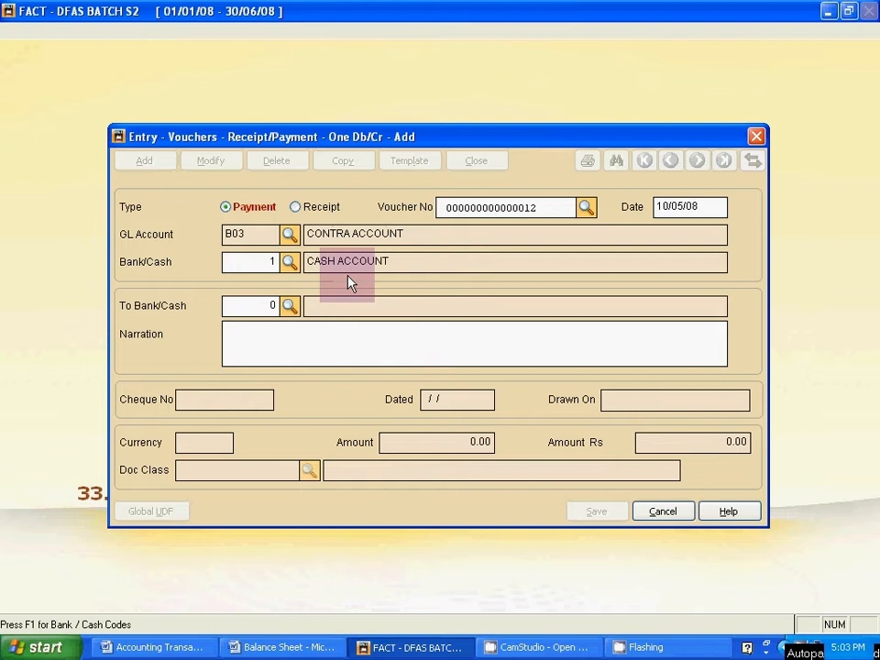
pyautogui.click(291, 308)
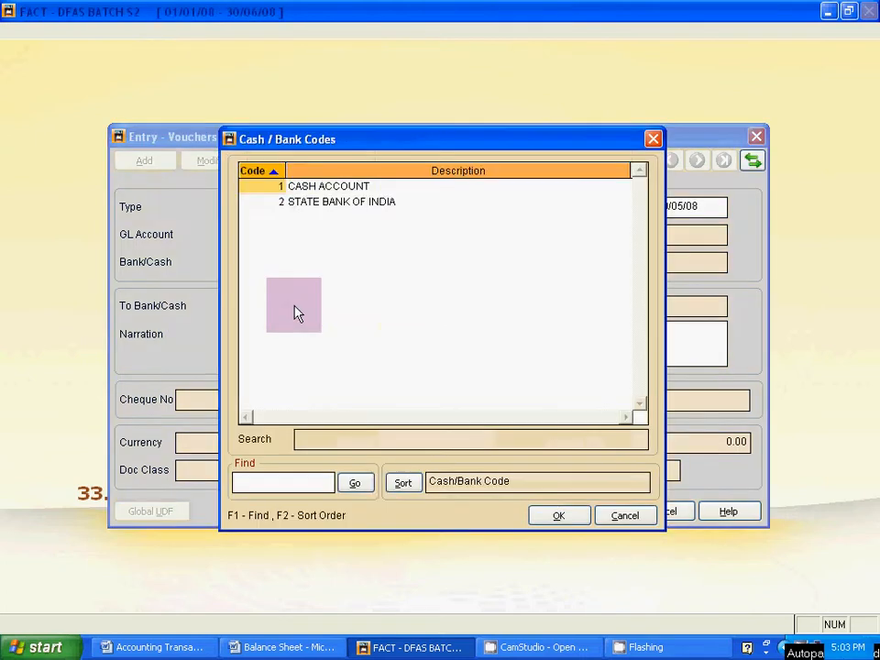
pyautogui.click(334, 200)
pyautogui.doubleClick(334, 201)
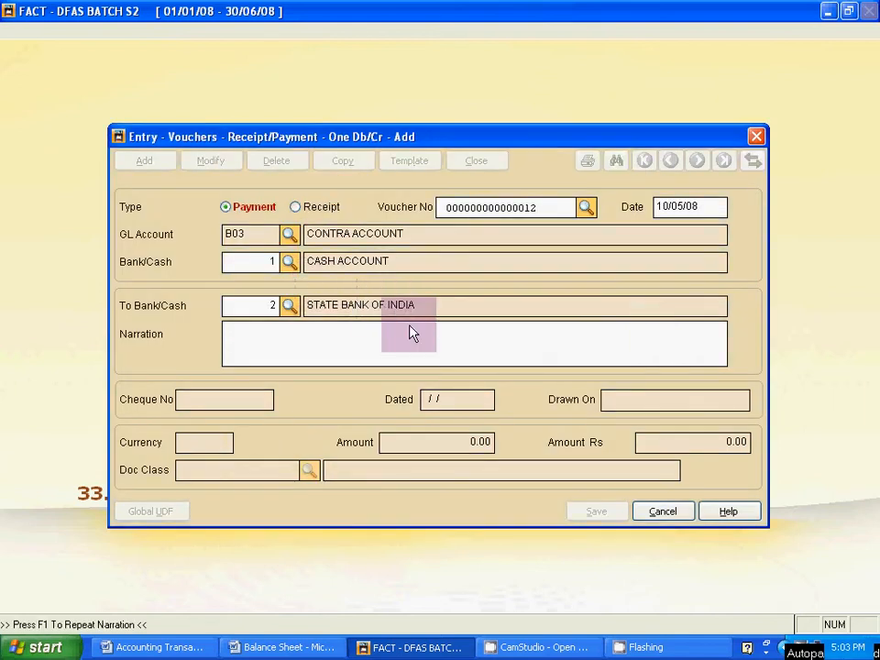
# Step: Leave the contra voucher's narration blank and set its amount to Rs 5000
pyautogui.press('Tab')
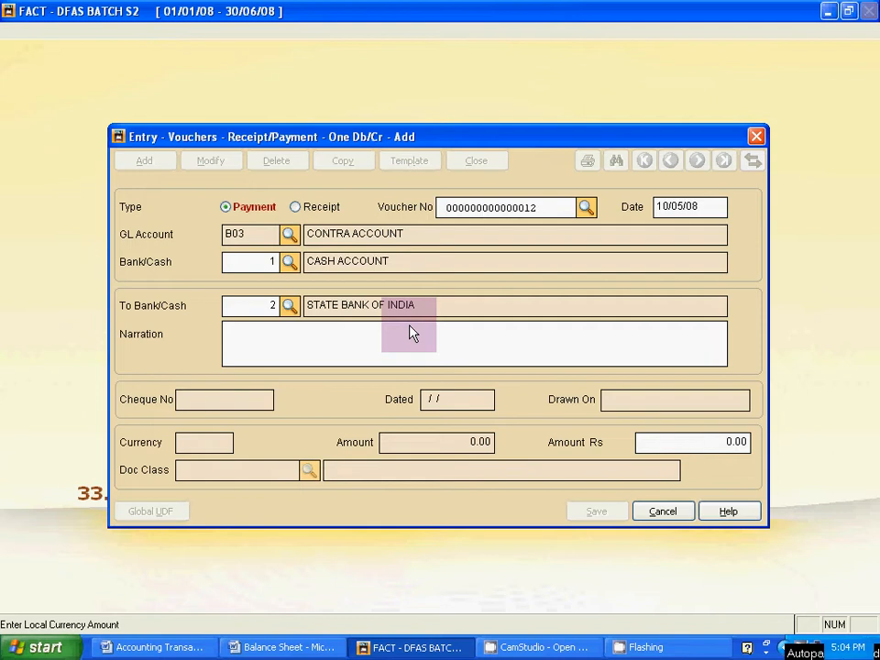
pyautogui.write('5000')
pyautogui.press('Tab')
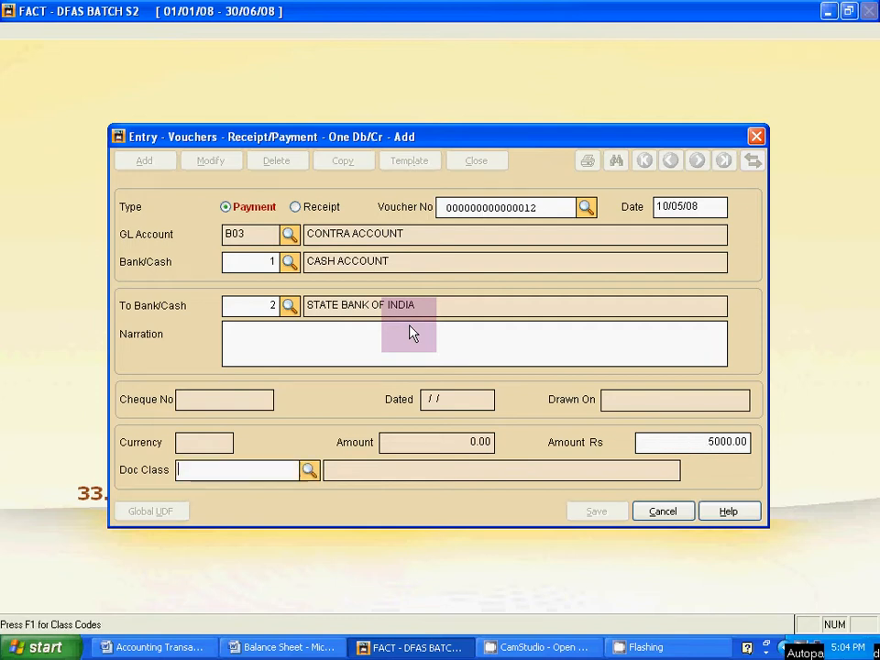
# Step: Set the voucher's document class to HOWRAH BRANCH, PURCHASE DEPARTMENT, NORTH KOLKATA
pyautogui.click(309, 470)
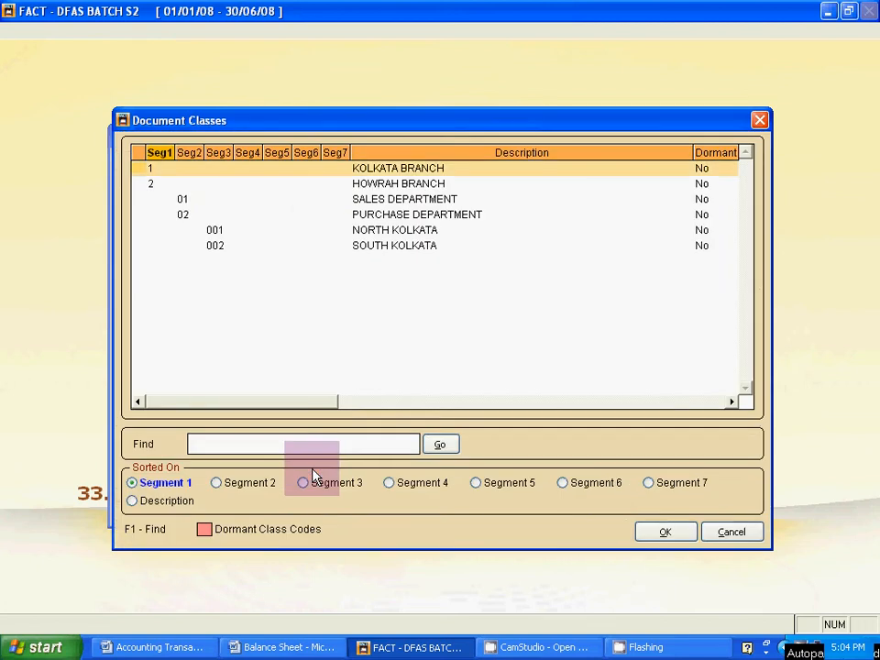
pyautogui.click(345, 186)
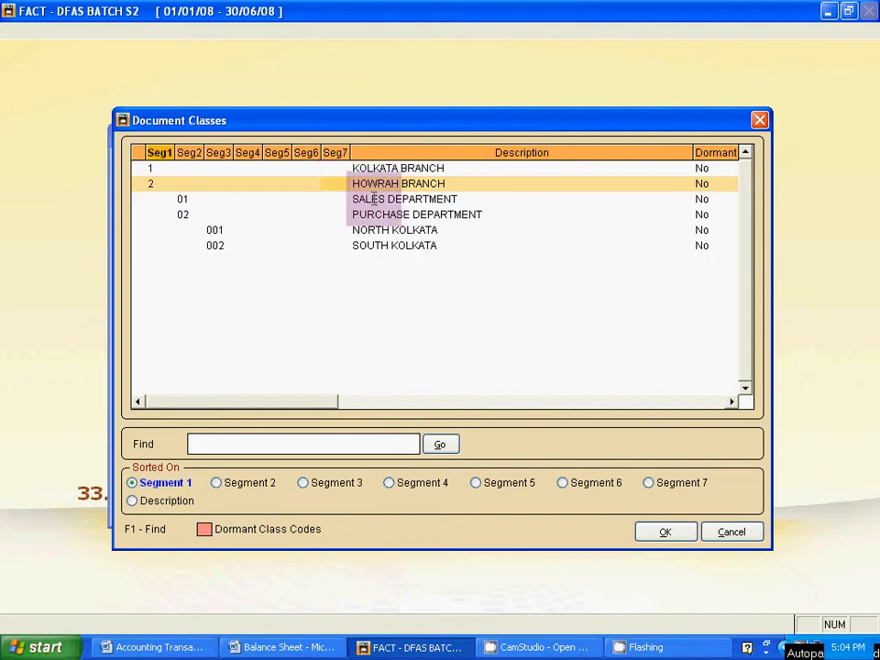
pyautogui.click(372, 214)
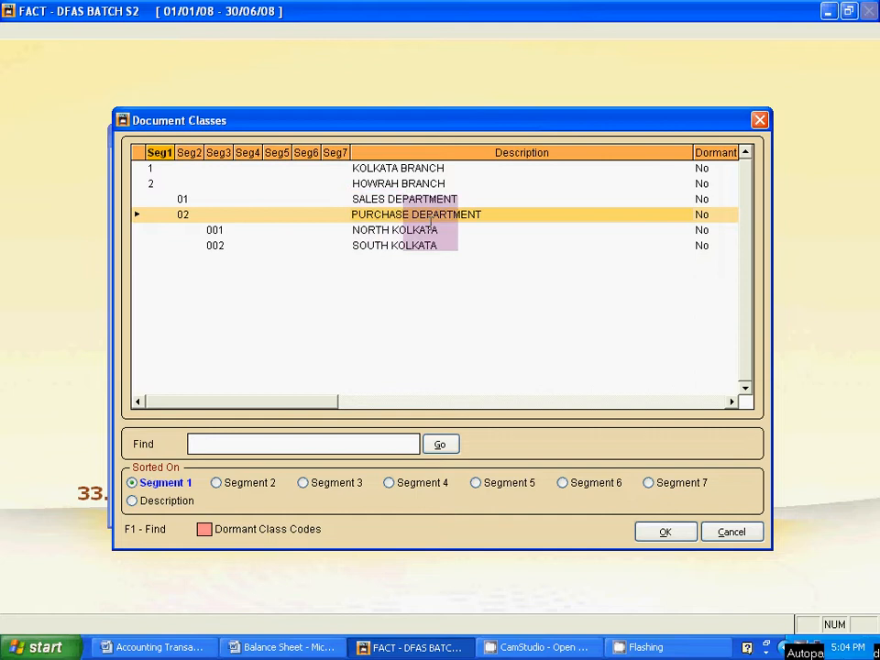
pyautogui.click(415, 231)
pyautogui.click(395, 169)
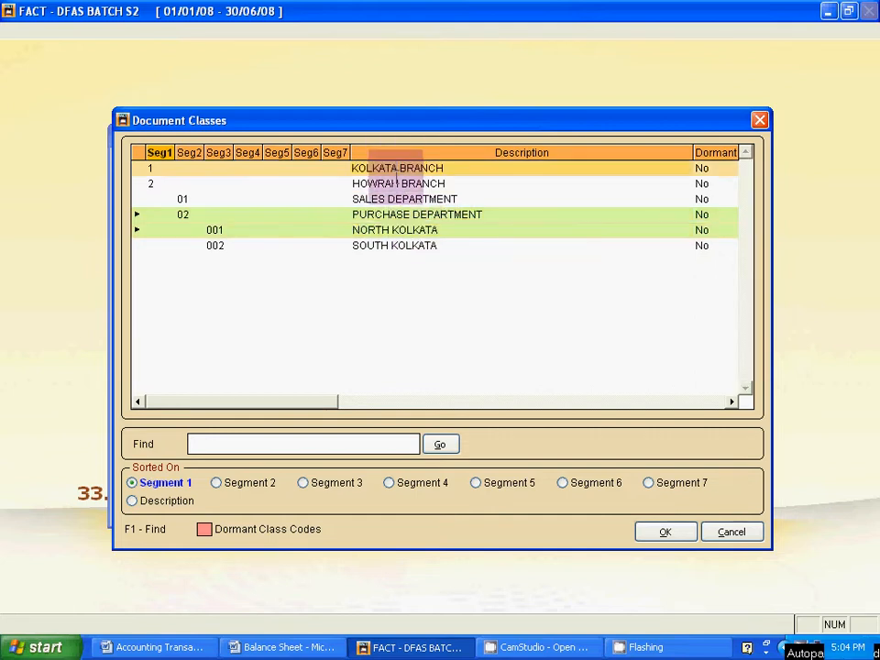
pyautogui.click(397, 183)
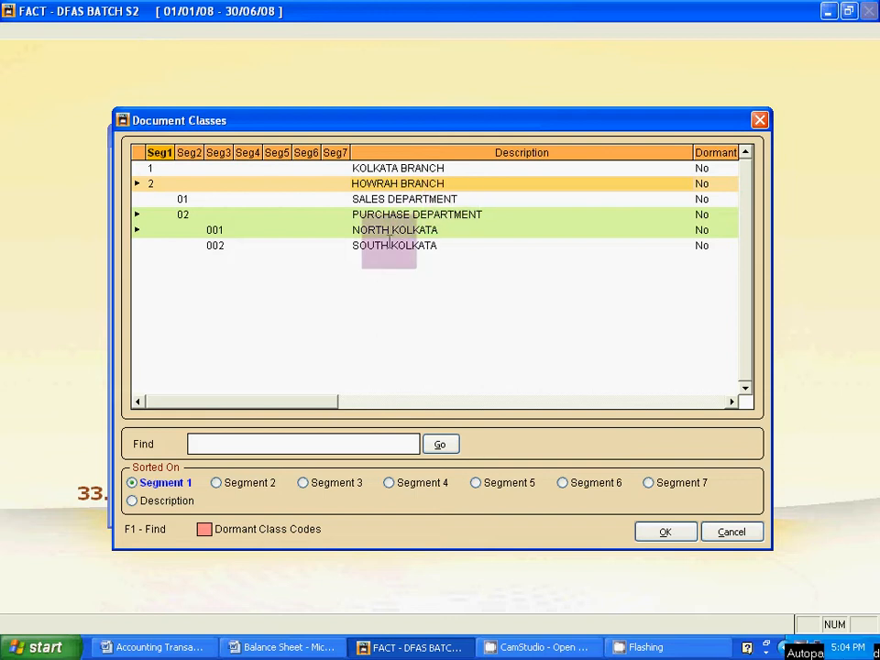
pyautogui.click(663, 531)
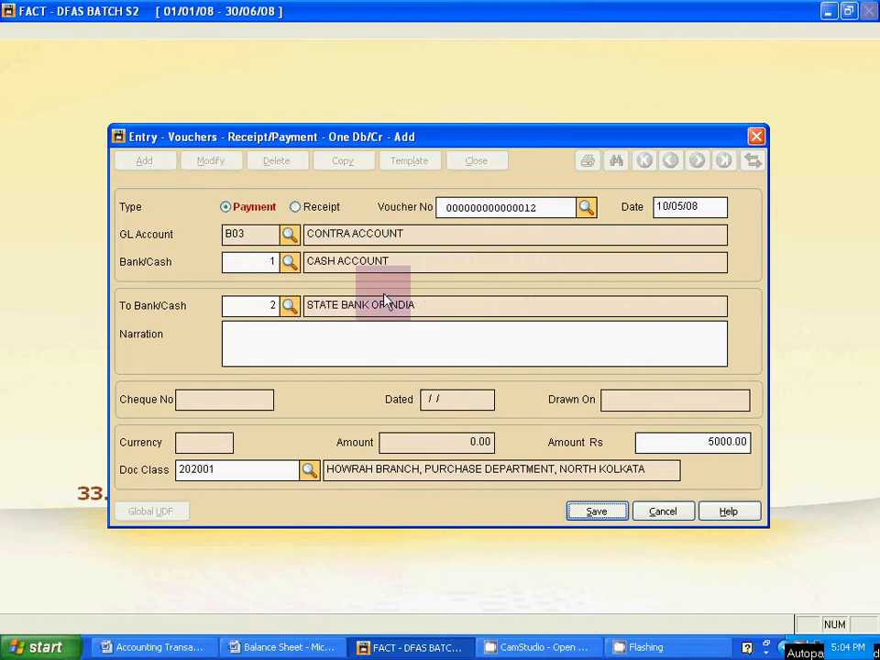
# Step: Save the contra voucher, end adding vouchers and close the receipt/payment form
pyautogui.click(601, 513)
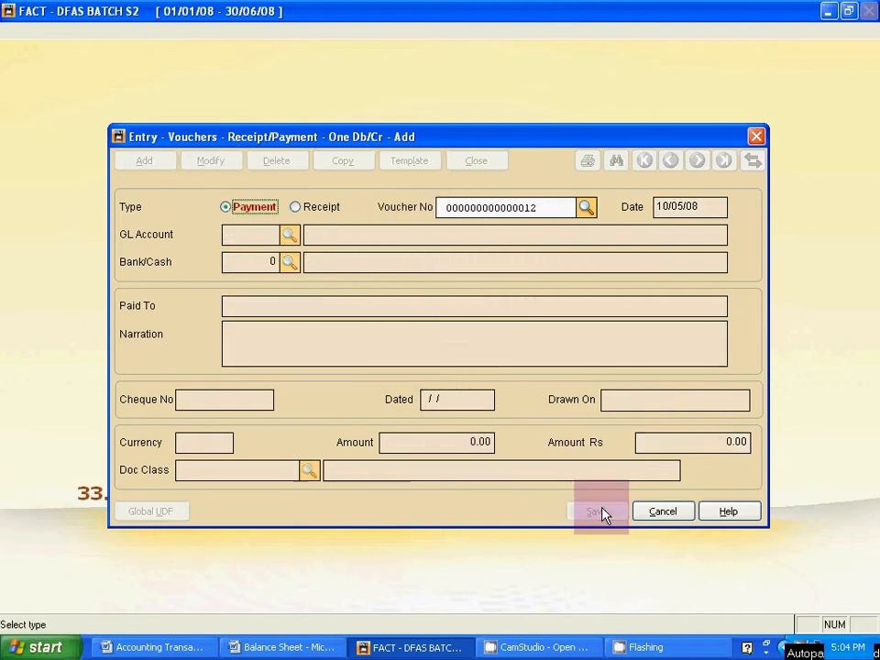
pyautogui.press('Escape')
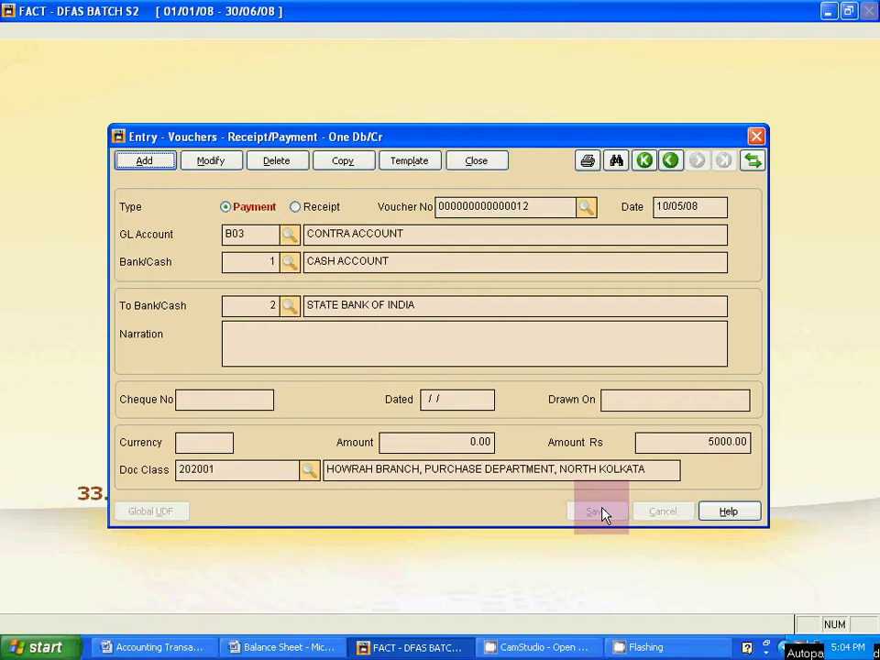
pyautogui.press('Escape')
# Step: Switch to Word and review the fourth transaction, the depreciation charged on the listed assets
pyautogui.hotkey('alt', 'Tab')
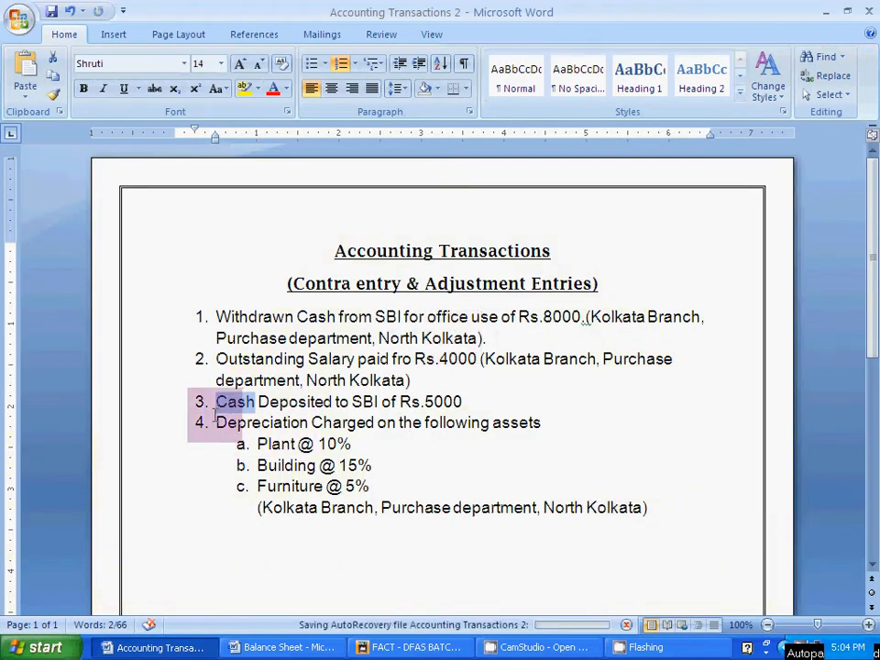
pyautogui.moveTo(217, 422); pyautogui.dragTo(641, 529)
pyautogui.click(388, 472)
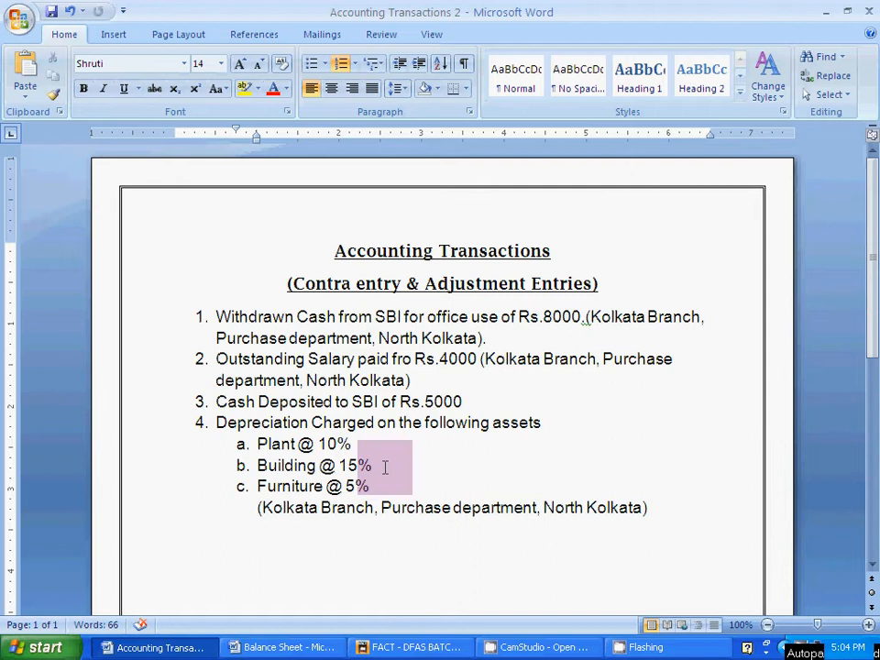
# Step: Switch to FACT and start adding a new ledger journal voucher
pyautogui.hotkey('alt', 'Tab')
pyautogui.click(103, 32)
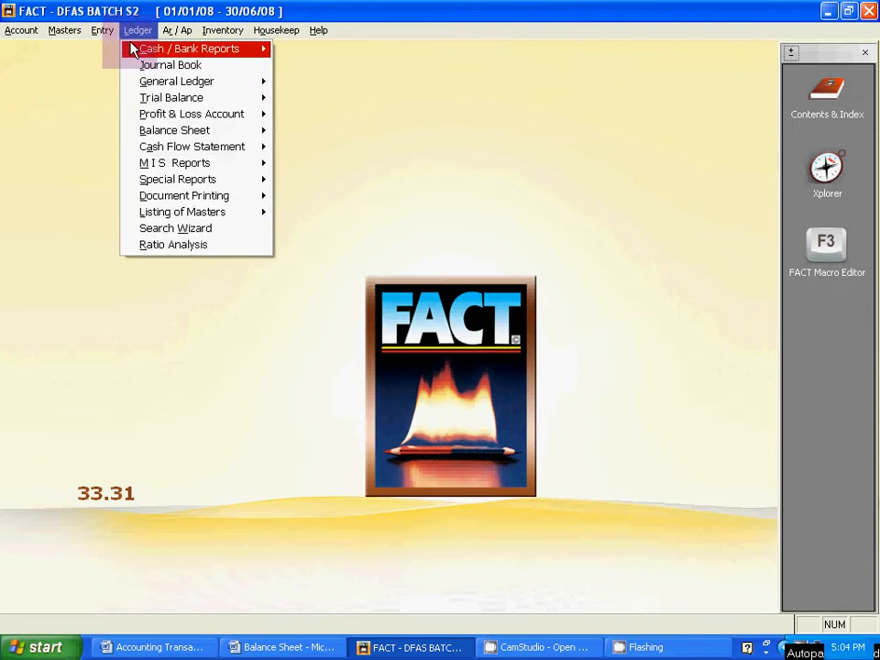
pyautogui.moveTo(105, 52)
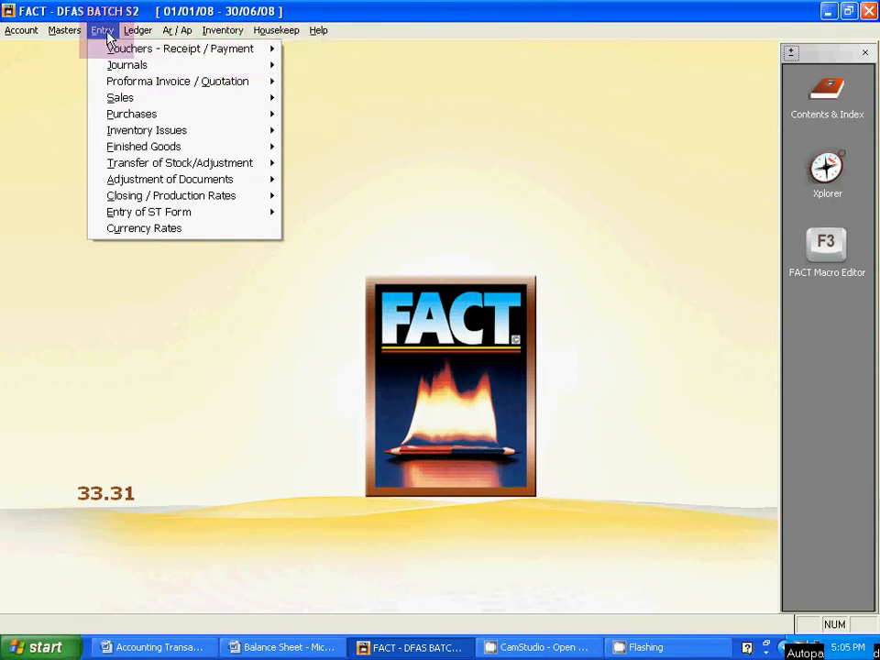
pyautogui.moveTo(126, 70)
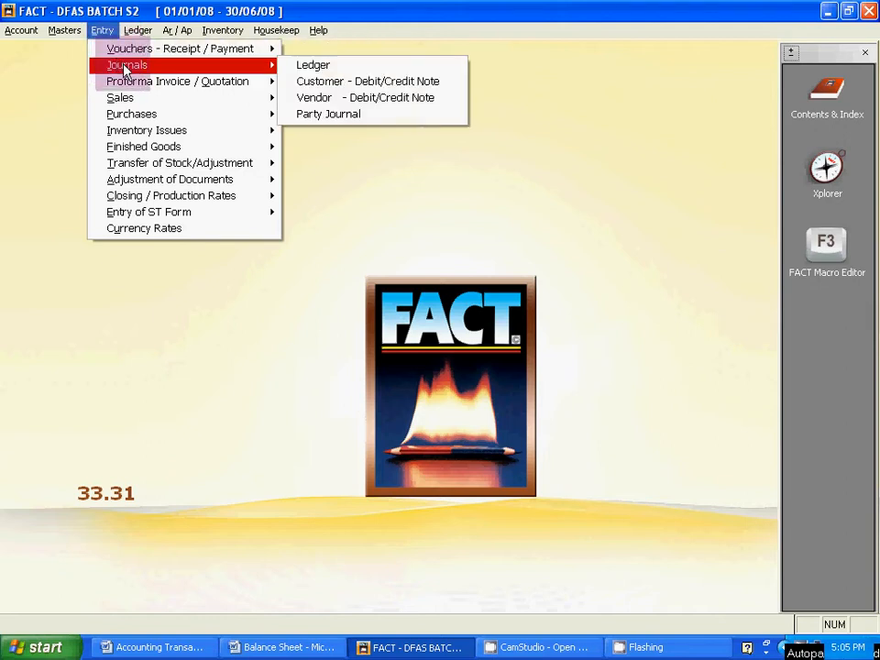
pyautogui.moveTo(144, 55)
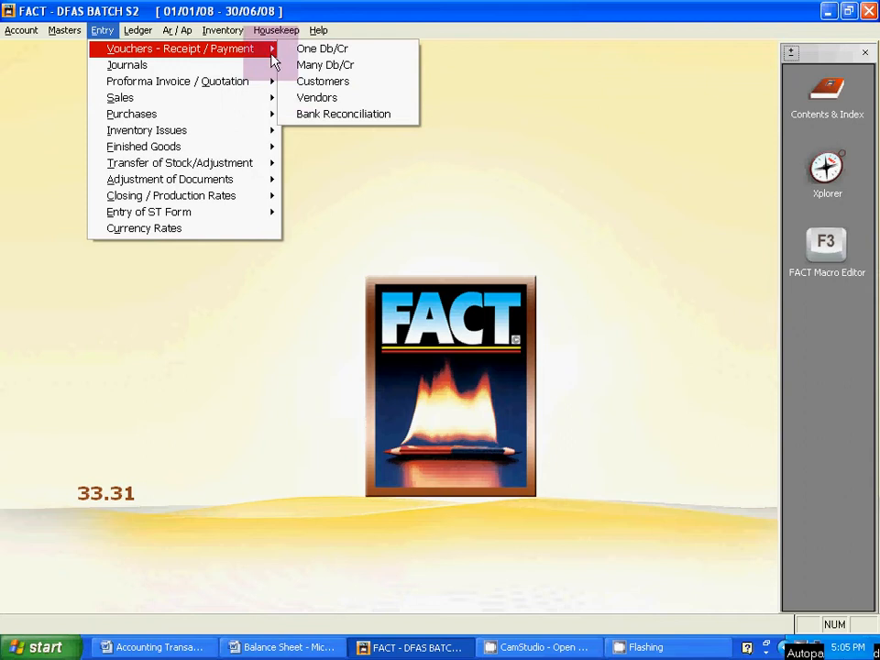
pyautogui.moveTo(199, 70)
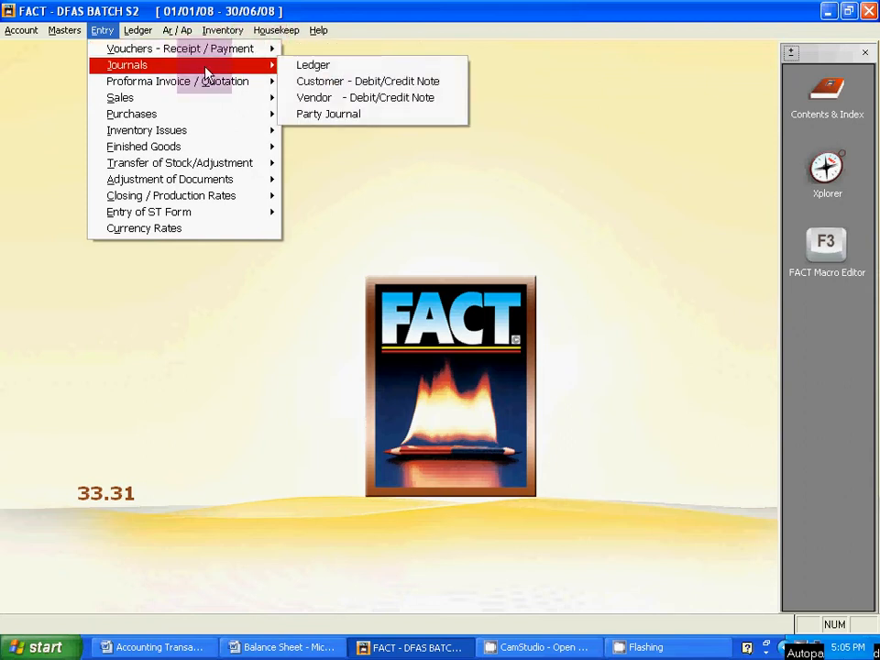
pyautogui.click(308, 69)
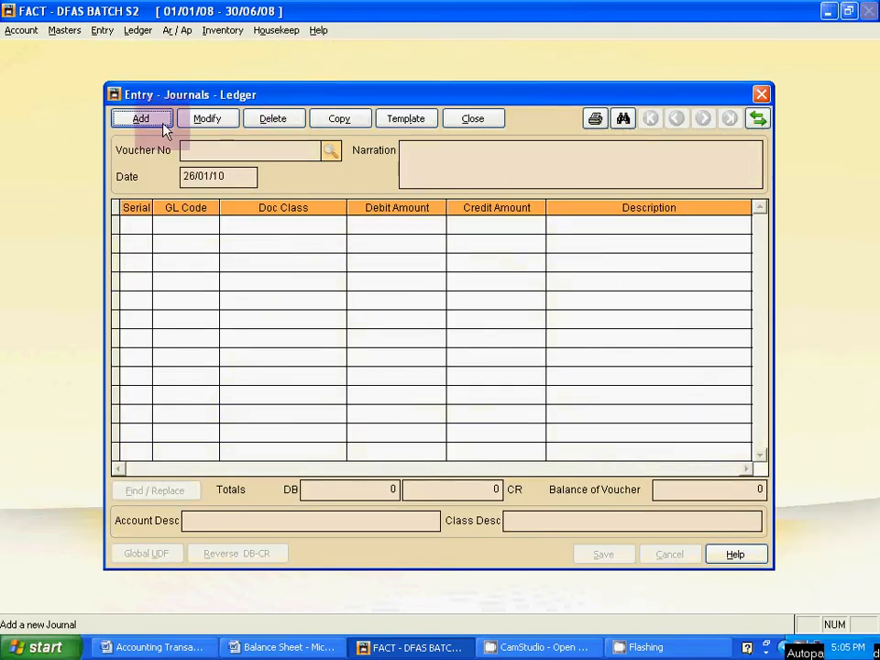
pyautogui.click(133, 117)
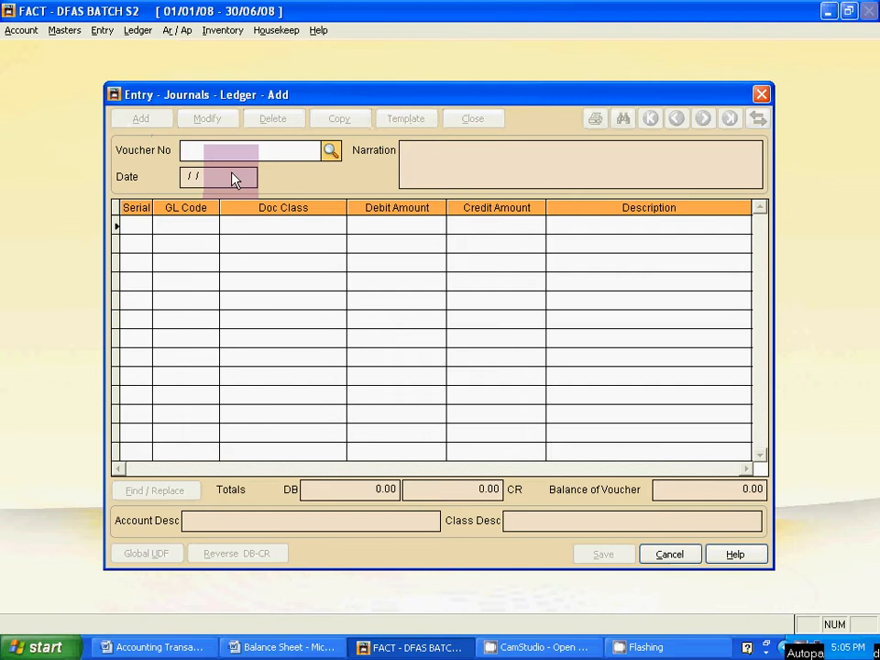
# Step: Set the journal's voucher number to 13 and its date to 30/06/08, leaving the narration blank
pyautogui.write('13')
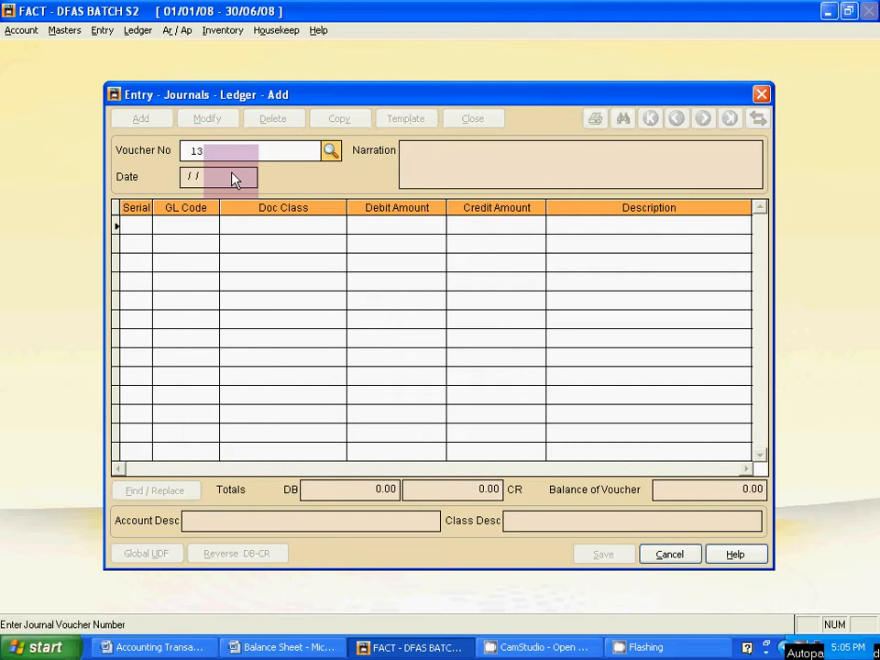
pyautogui.press('Return')
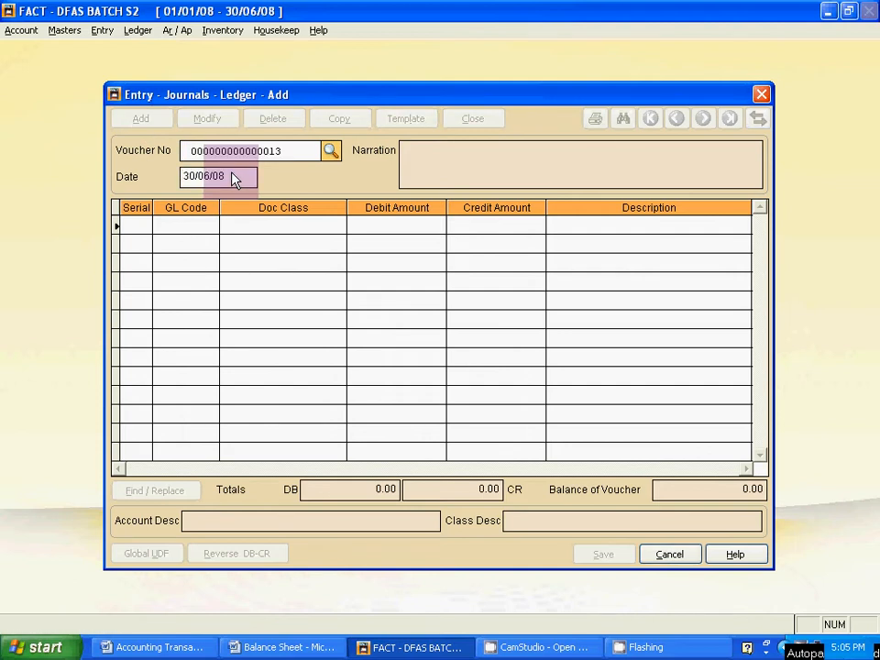
pyautogui.write('33')
pyautogui.write('0')
pyautogui.press('Return')
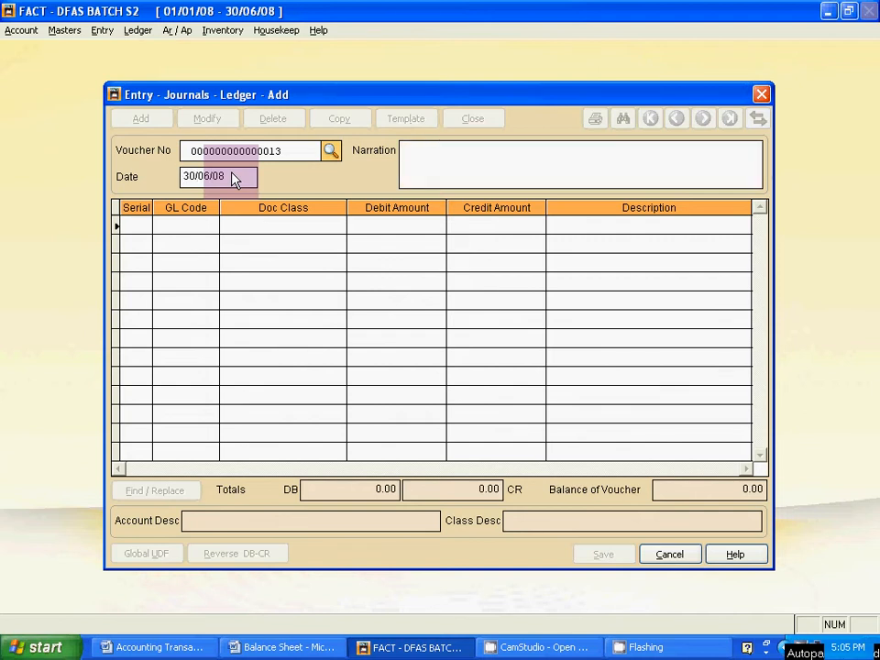
pyautogui.press('Return')
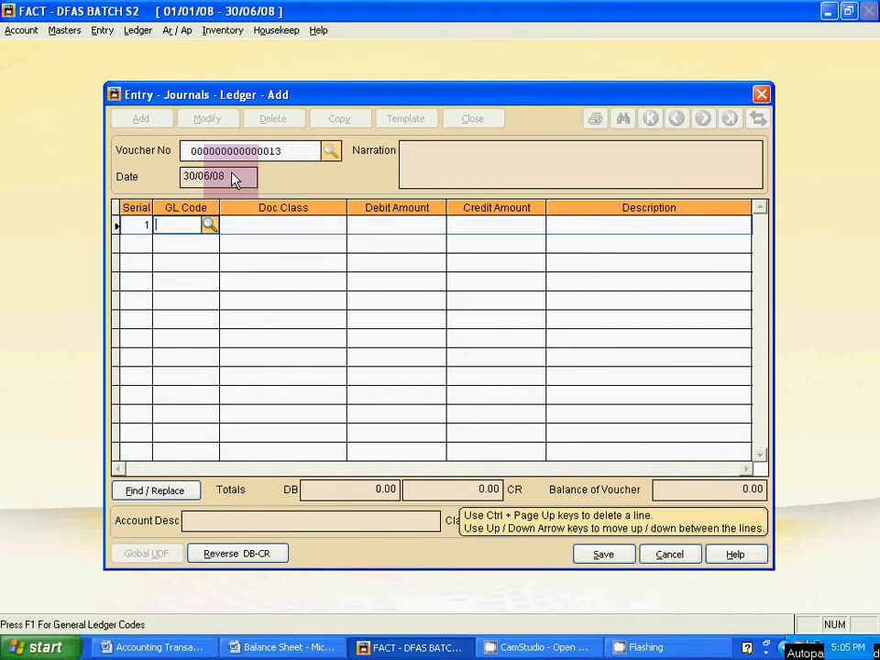
# Step: Check in Word which asset comes first in the depreciation list
pyautogui.hotkey('alt', 'Tab')
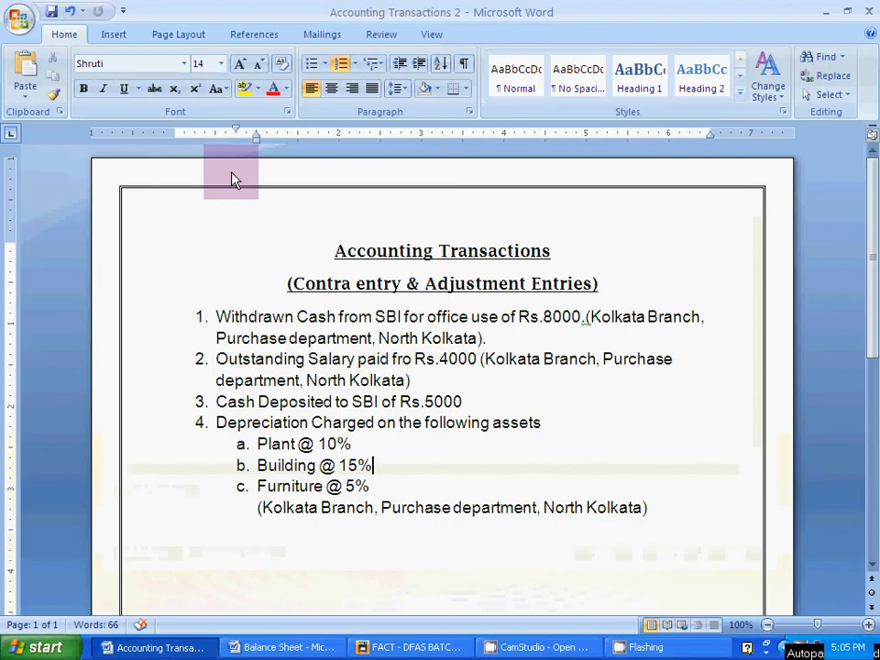
pyautogui.doubleClick(260, 443)
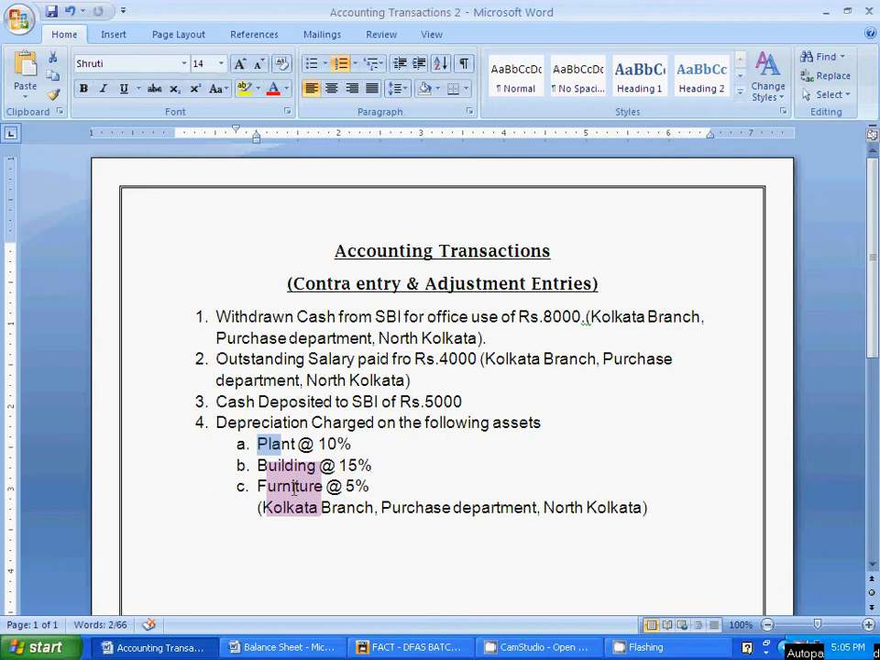
pyautogui.click(259, 458)
# Step: In the FACT journal, set the first line's GL code to B10, PLANT
pyautogui.hotkey('alt', 'Tab')
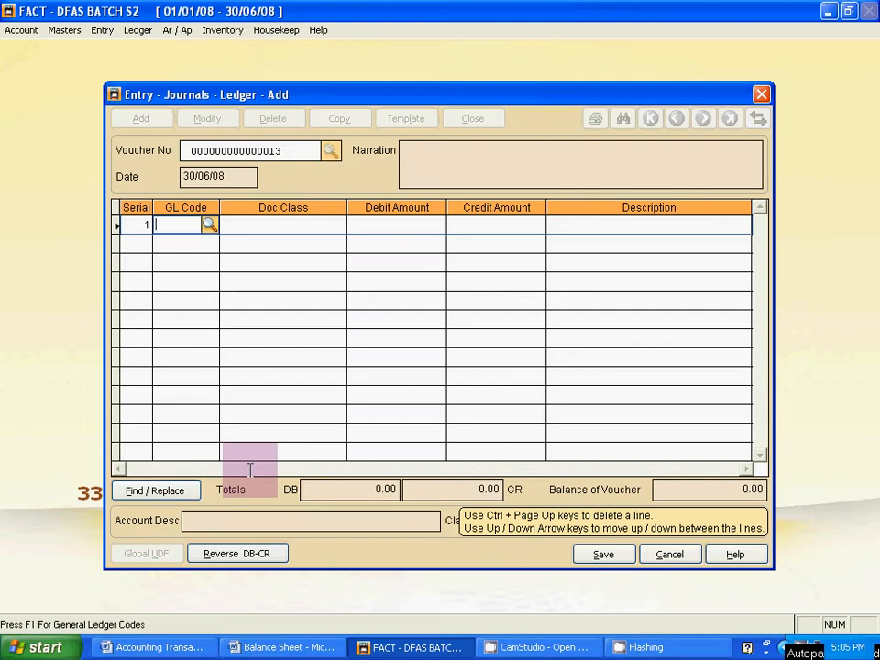
pyautogui.press('F1')
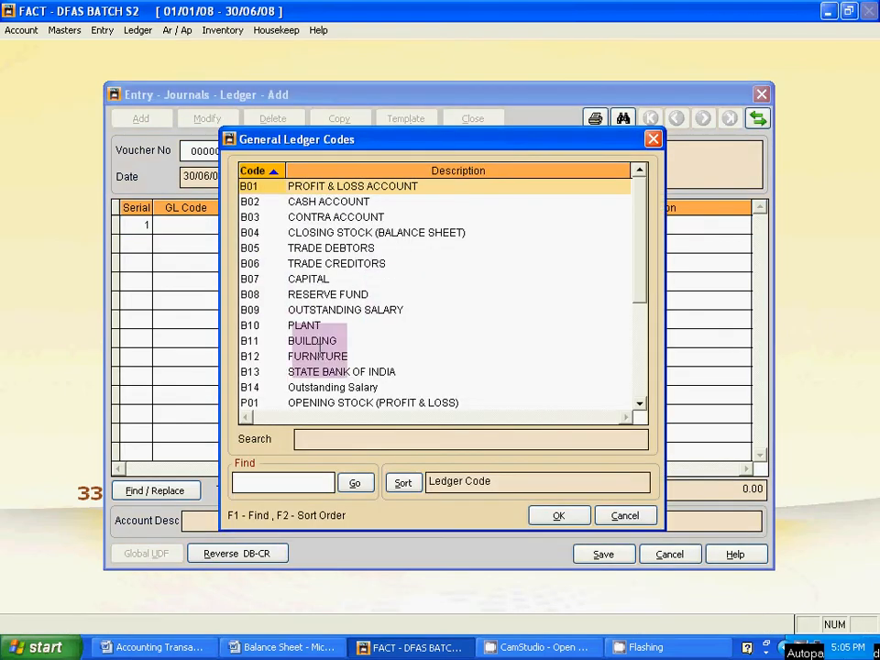
pyautogui.doubleClick(311, 325)
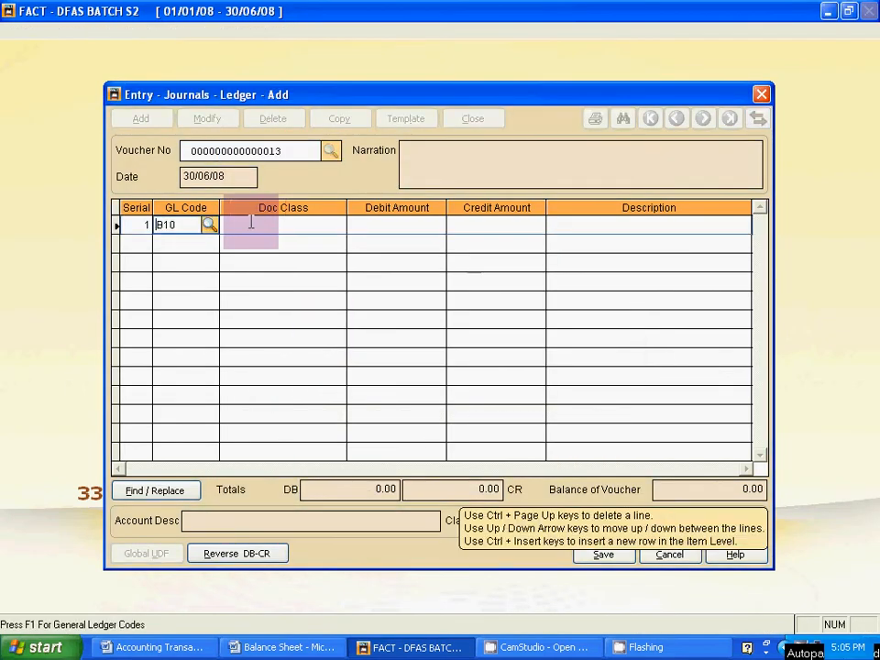
pyautogui.click(253, 223)
# Step: Check the branch details in Word and set the plant line's document class to KOLKATA BRANCH, PURCHASE DEPARTMENT, NORTH KOLKATA
pyautogui.hotkey('alt', 'Tab')
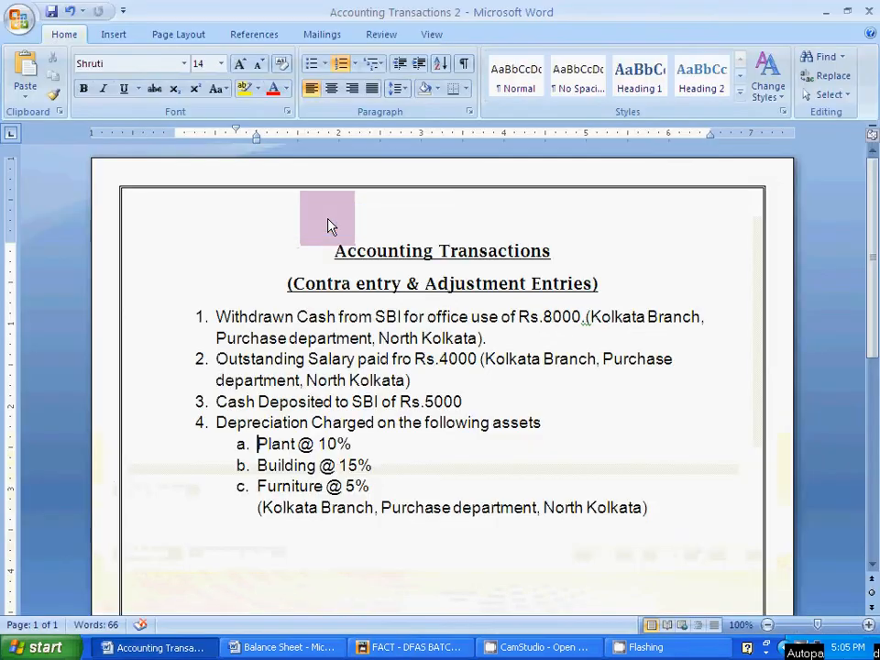
pyautogui.hotkey('alt', 'Tab')
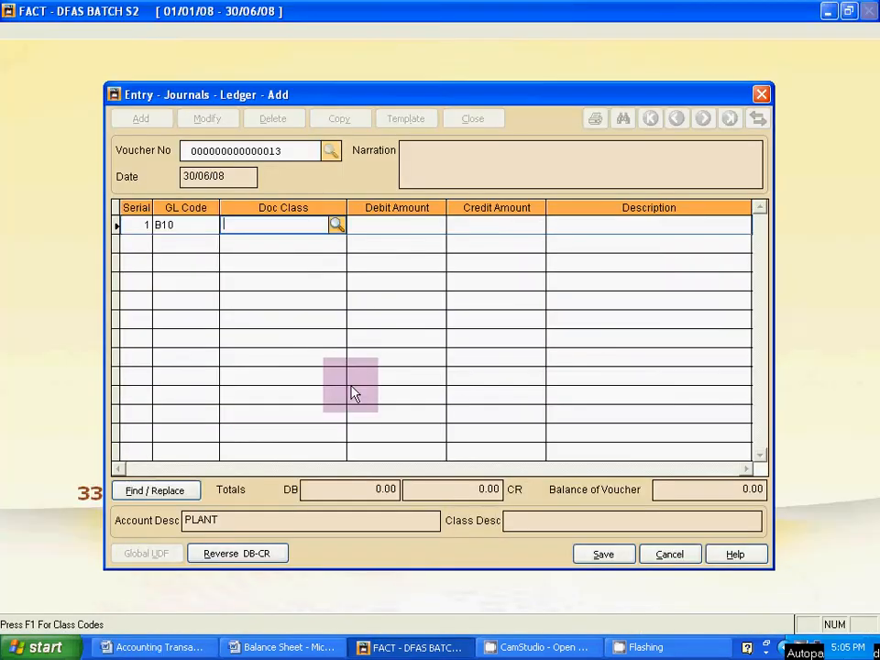
pyautogui.click(335, 227)
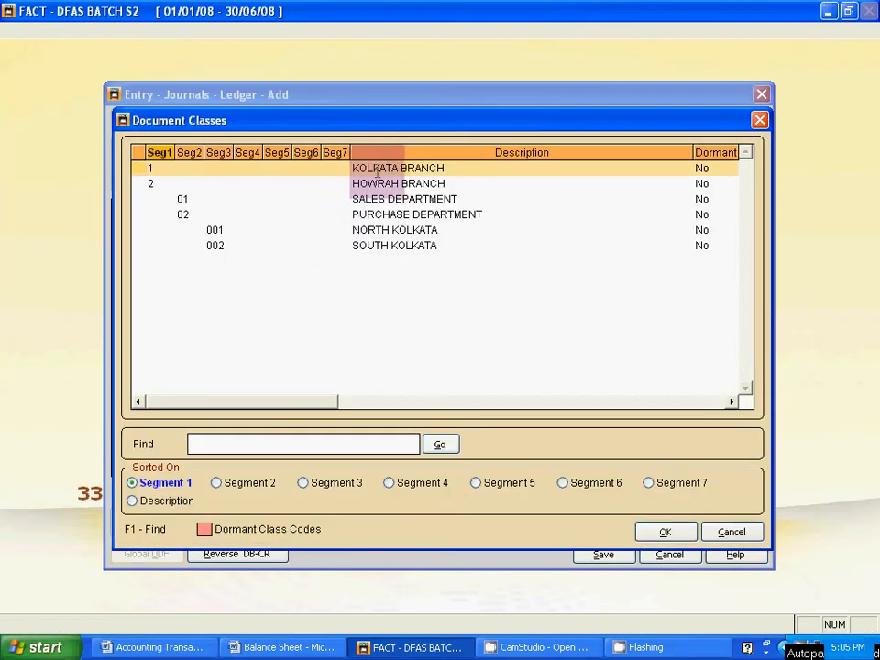
pyautogui.click(378, 214)
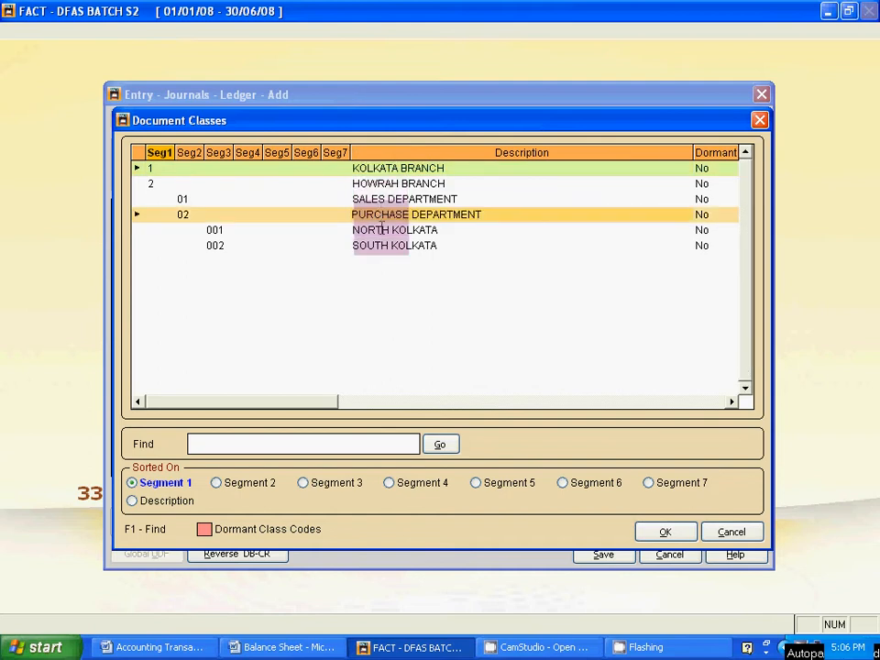
pyautogui.click(377, 230)
pyautogui.click(665, 532)
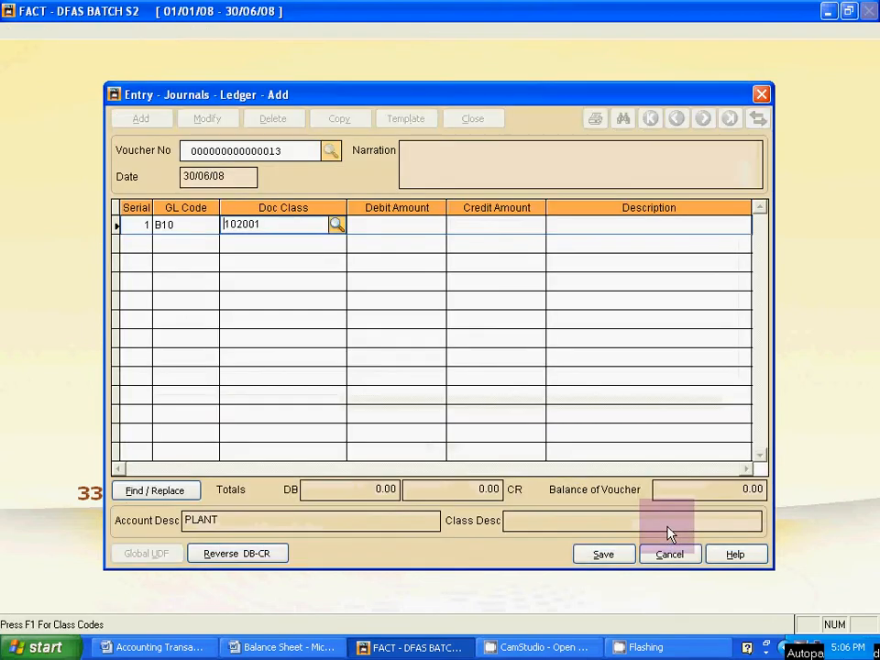
pyautogui.click(399, 222)
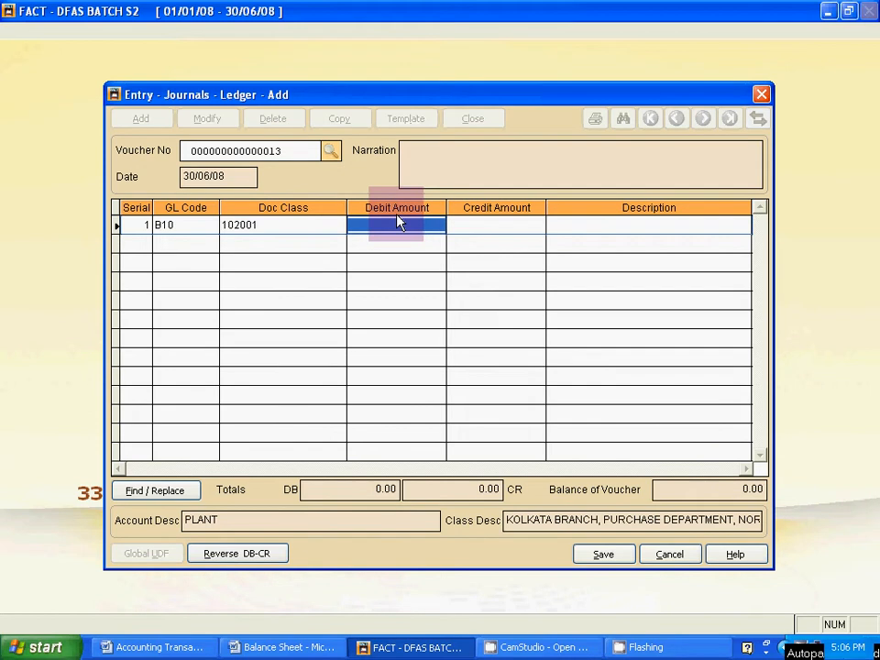
# Step: Check the plant's depreciation rate in the Word transaction list and select the plant line's credit amount in the FACT journal
pyautogui.hotkey('alt', 'Tab')
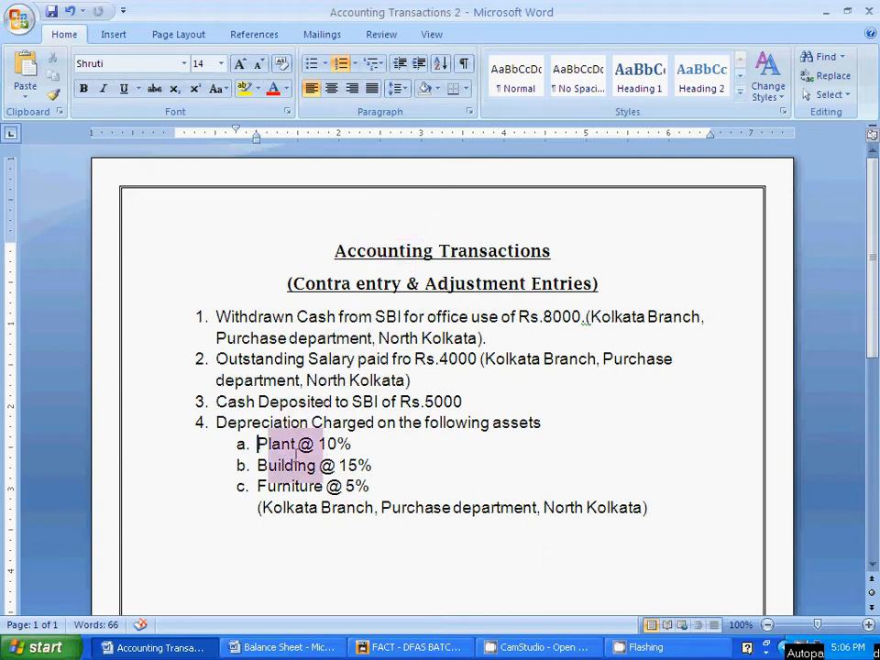
pyautogui.hotkey('alt', 'Tab')
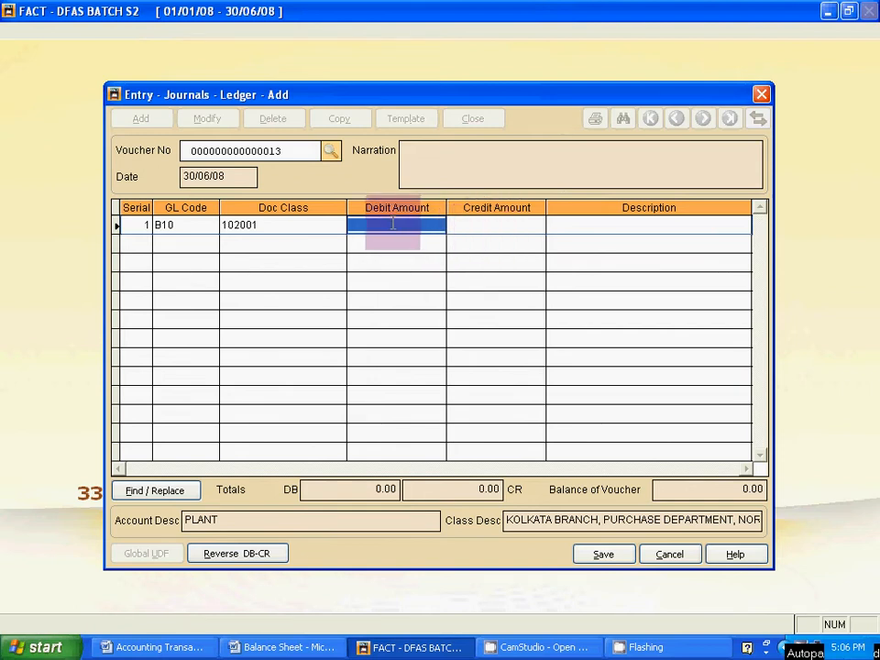
pyautogui.click(494, 230)
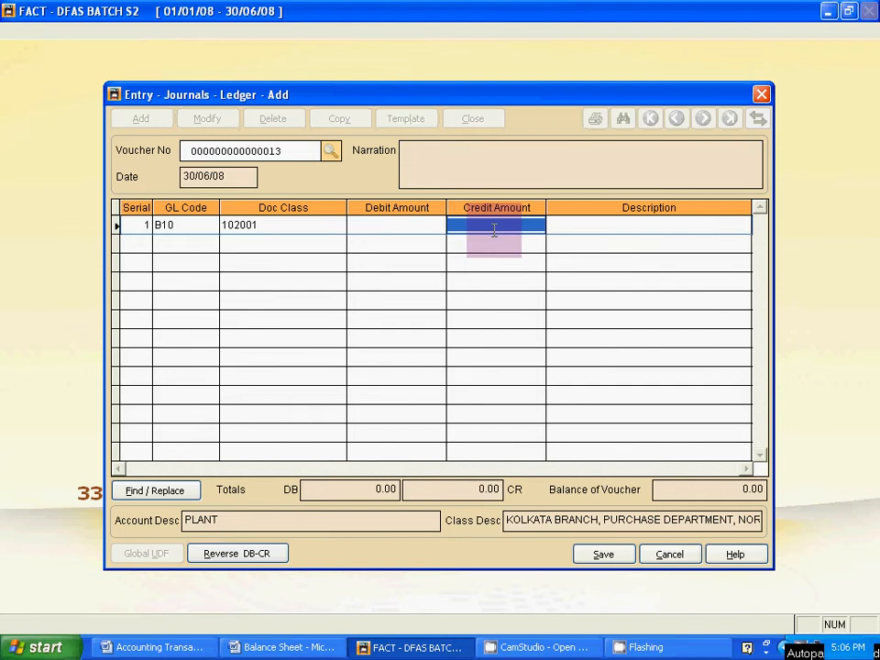
pyautogui.hotkey('alt', 'Tab')
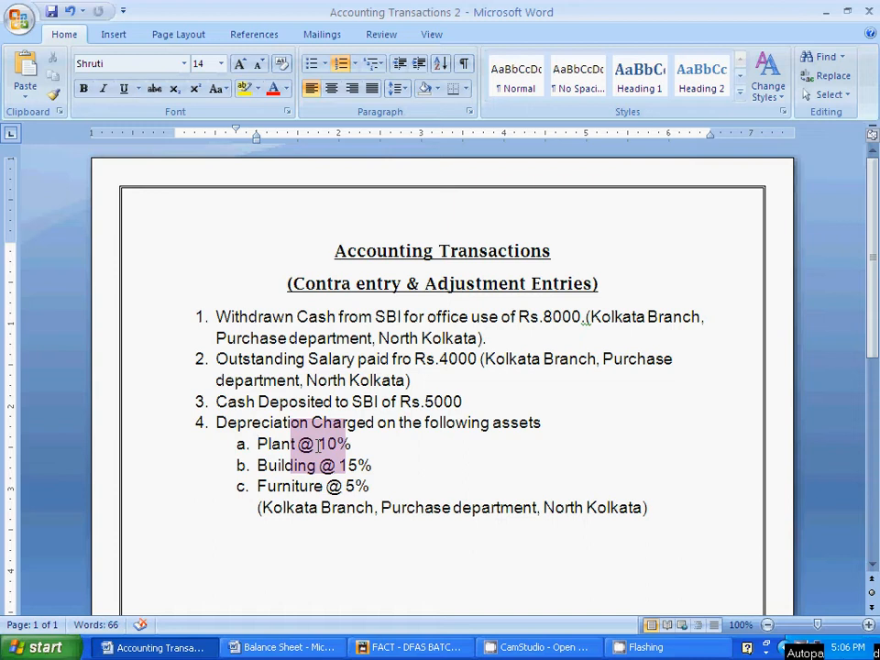
pyautogui.hotkey('alt', 'Tab')
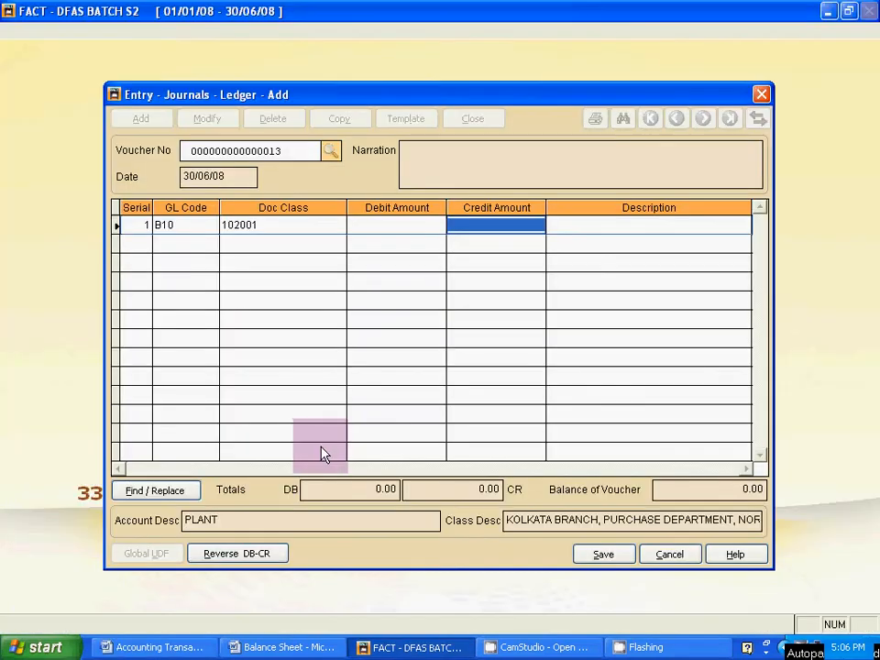
# Step: Look up the plant's asset amount in the Balance Sheet document in Word
pyautogui.hotkey('alt', 'Tab')
pyautogui.hotkey('alt', 'Tab')
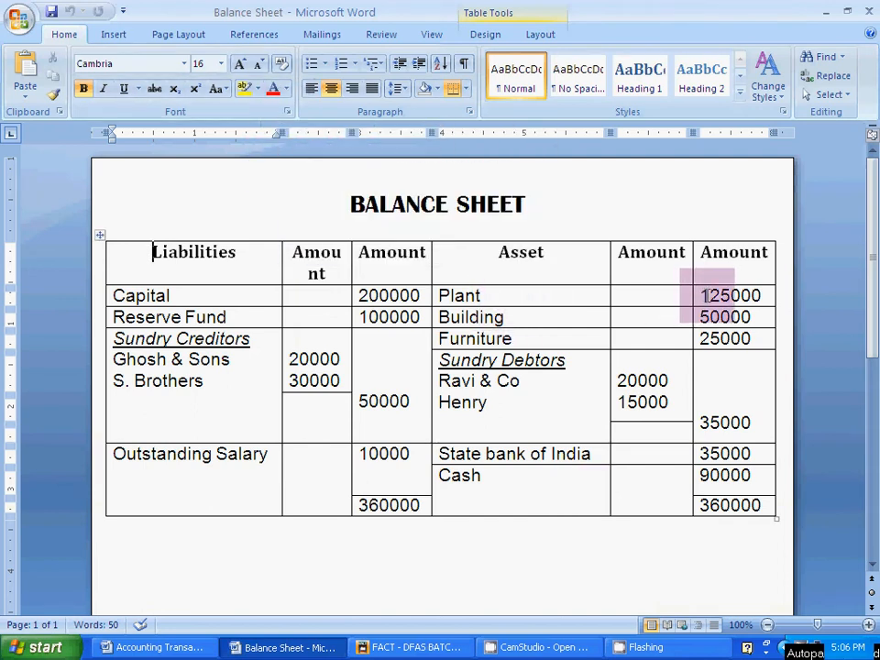
pyautogui.hotkey('alt', 'Tab')
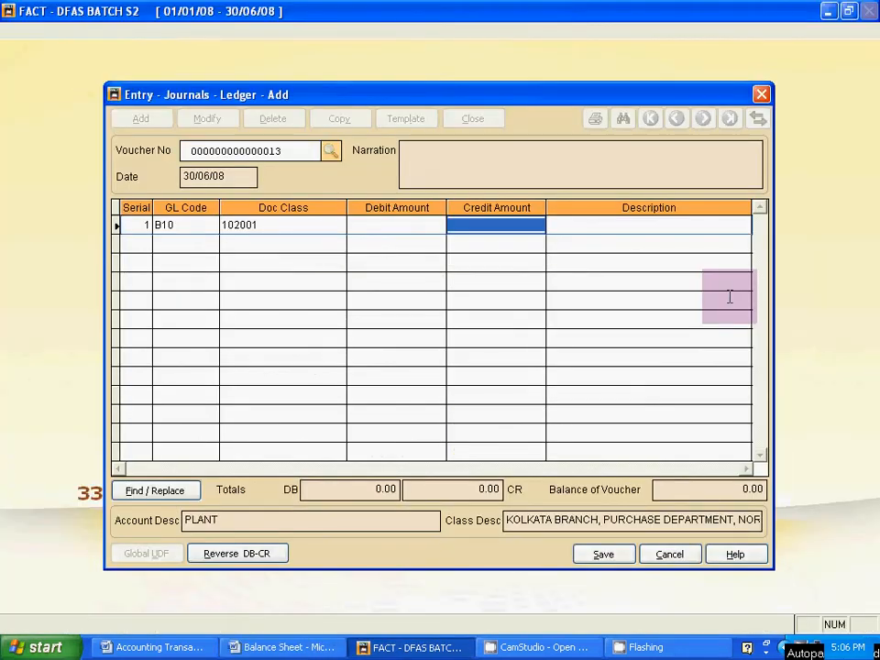
pyautogui.hotkey('alt', 'Tab')
pyautogui.hotkey('alt', 'Tab')
pyautogui.hotkey('alt', 'Tab')
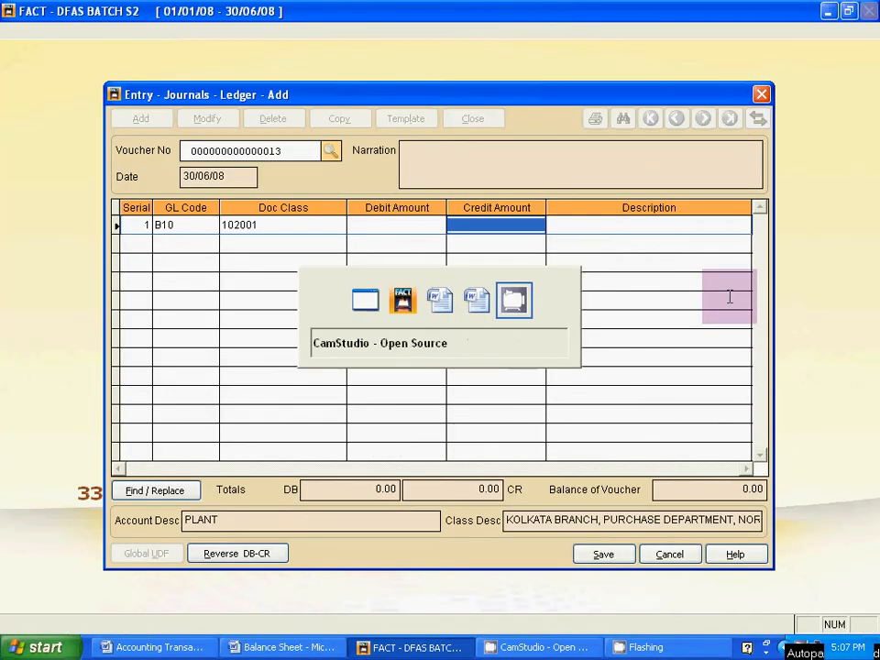
pyautogui.hotkey('alt', 'Tab')
pyautogui.hotkey('alt', 'Tab')
pyautogui.hotkey('alt', 'Tab')
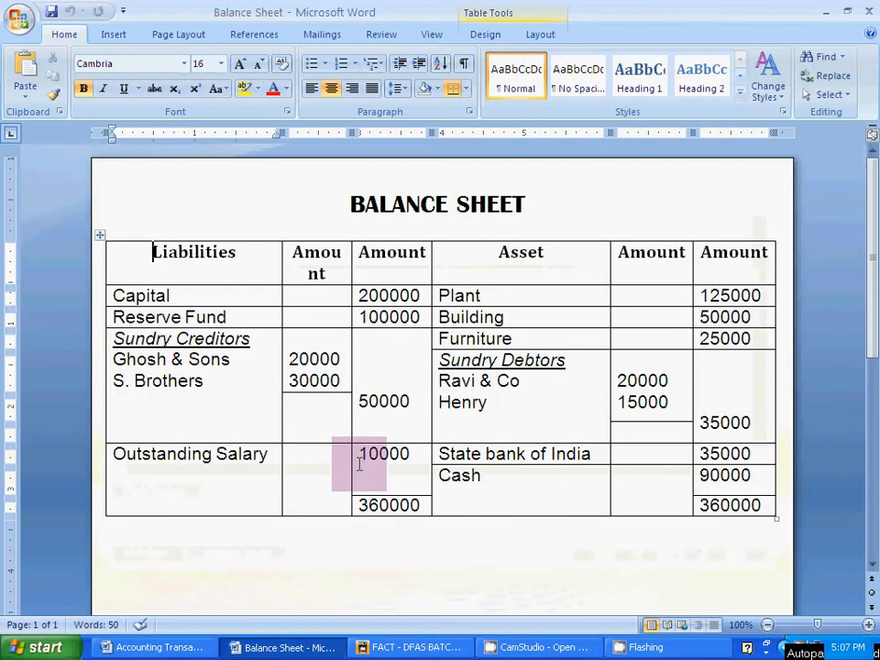
# Step: Check the plant's depreciation rate in Accounting Transactions 2 against its Balance Sheet amount, and return to the FACT journal
pyautogui.hotkey('alt', 'Tab')
pyautogui.hotkey('alt', 'Tab')
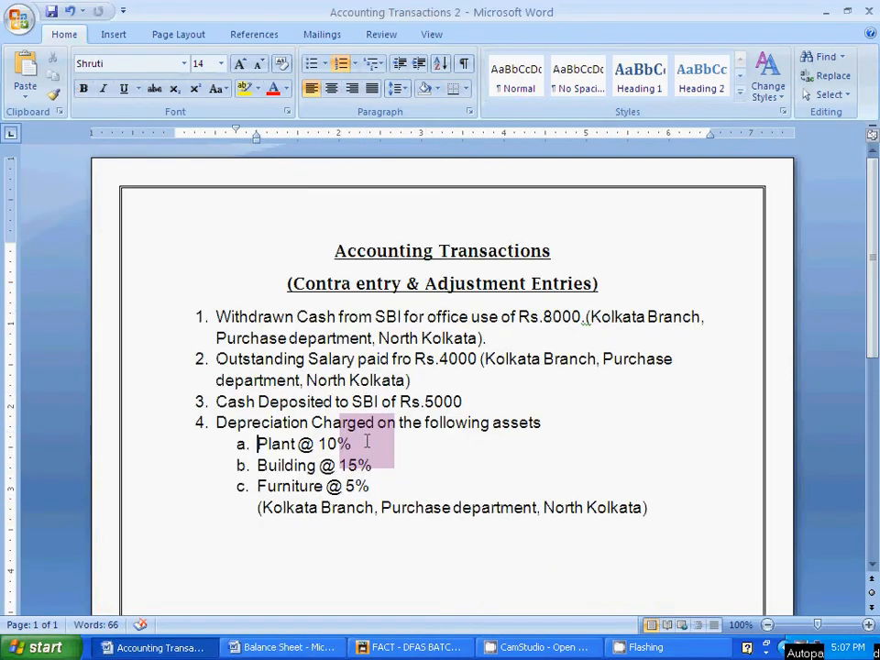
pyautogui.moveTo(318, 444); pyautogui.dragTo(364, 442)
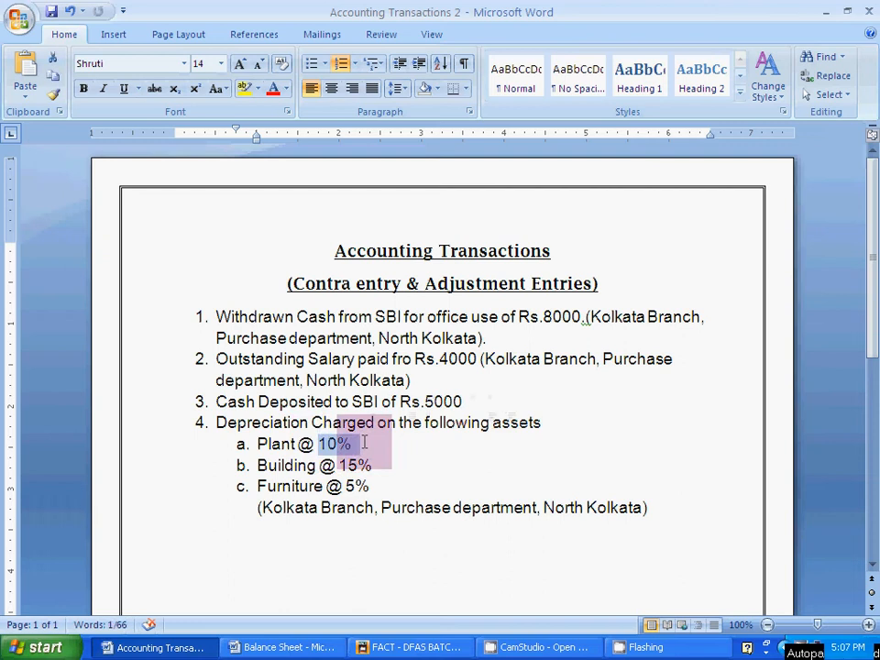
pyautogui.hotkey('alt', 'Tab')
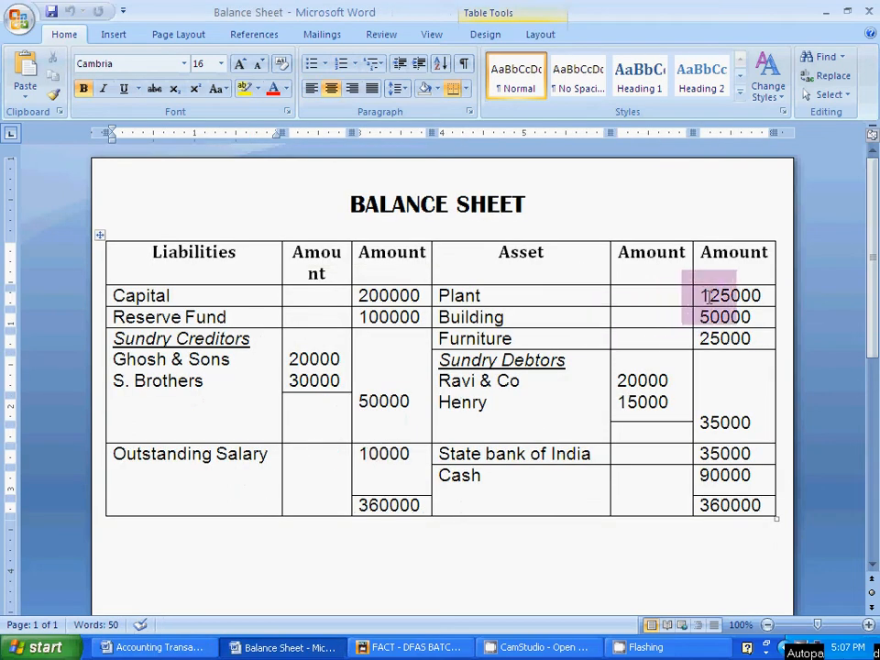
pyautogui.hotkey('alt', 'Tab')
pyautogui.hotkey('alt', 'Tab')
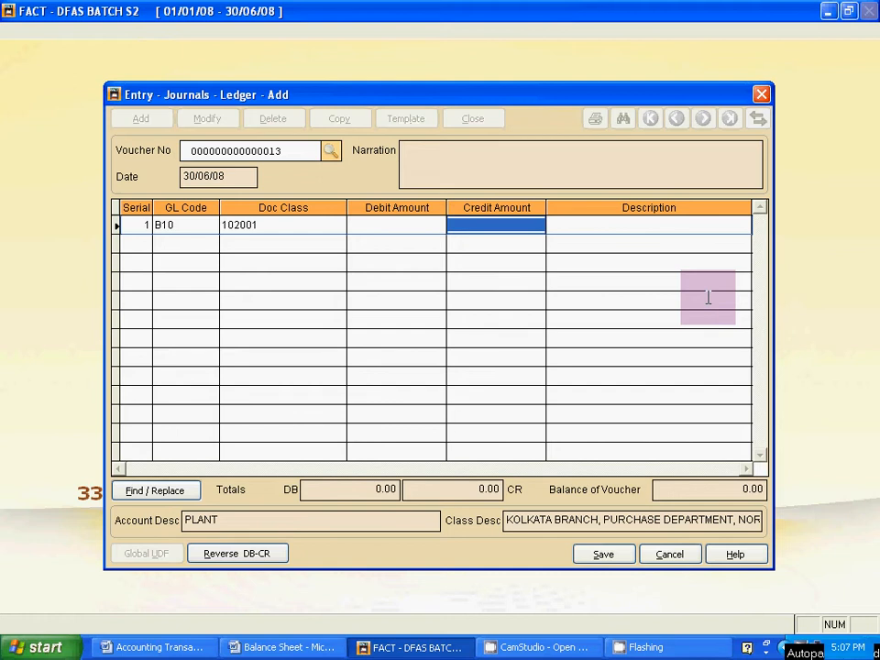
# Step: Calculate the plant's depreciation in FACT's built-in calculator as 125000 * 10 / 100
pyautogui.press('F12')
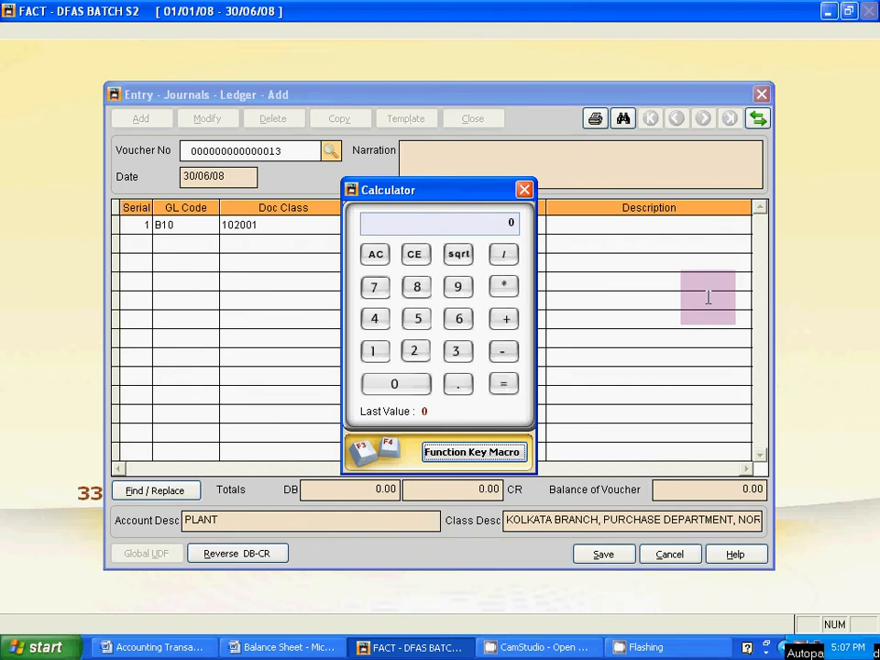
pyautogui.write('12500')
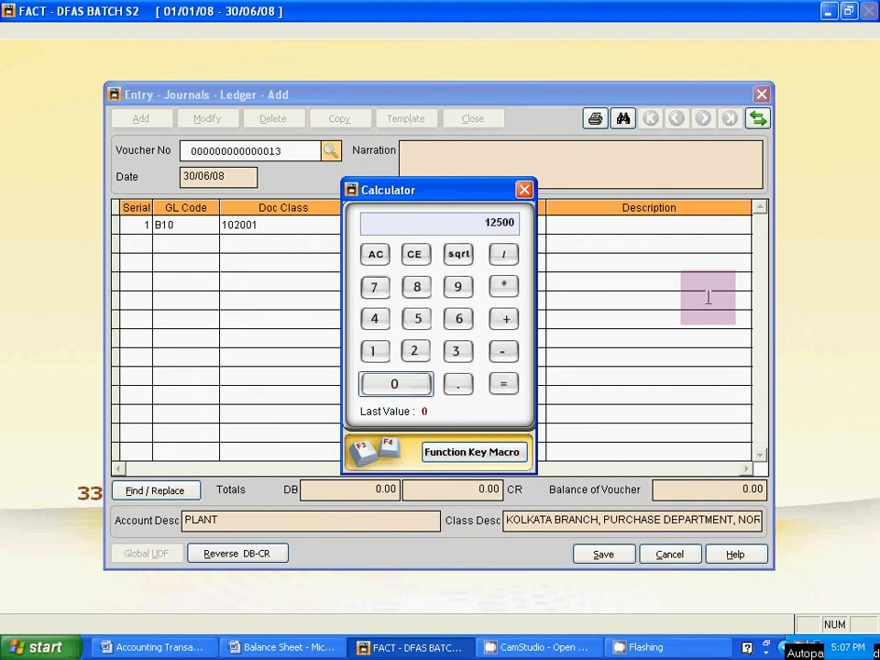
pyautogui.write('0')
pyautogui.click(505, 287)
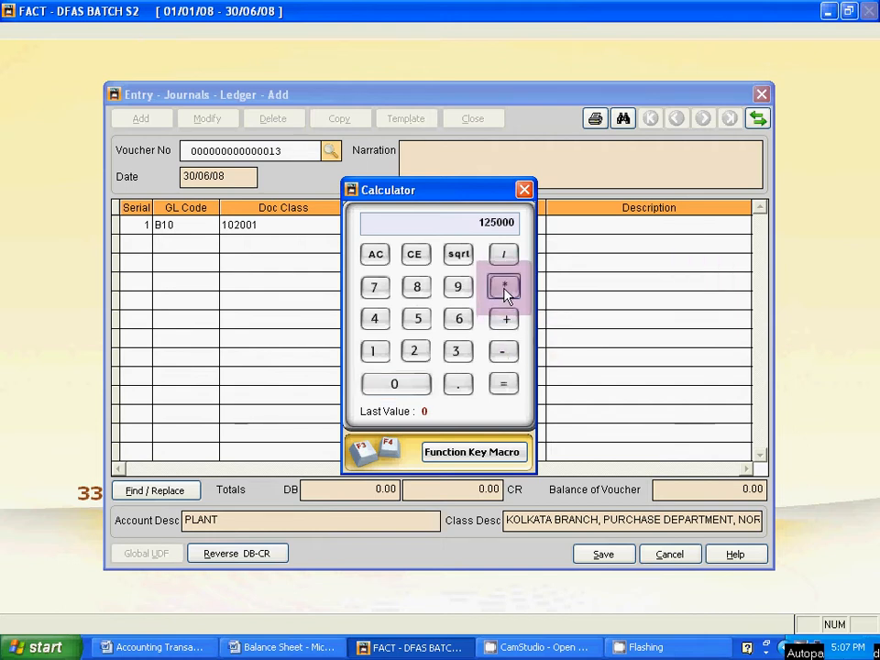
pyautogui.click(379, 355)
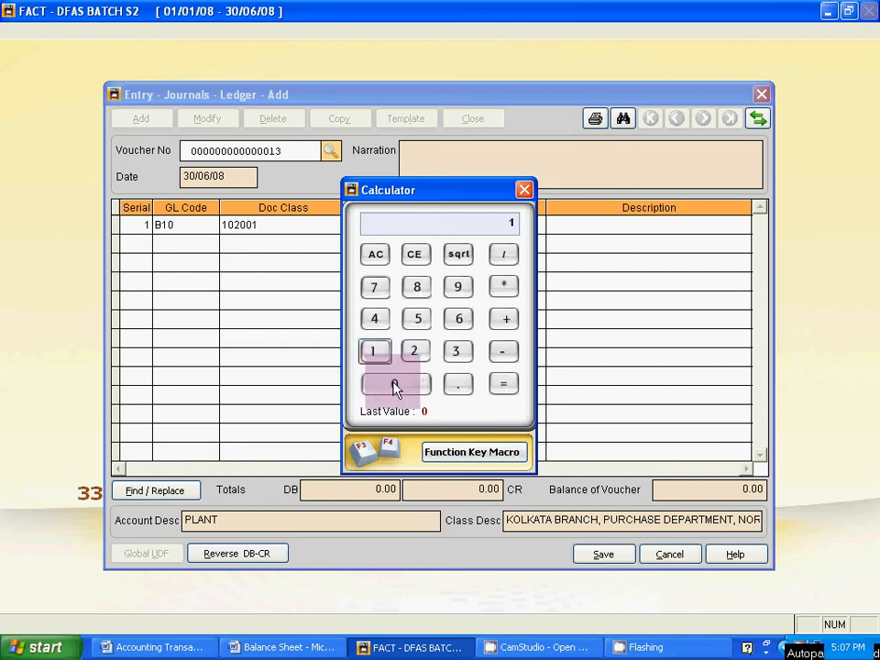
pyautogui.click(392, 381)
pyautogui.click(504, 257)
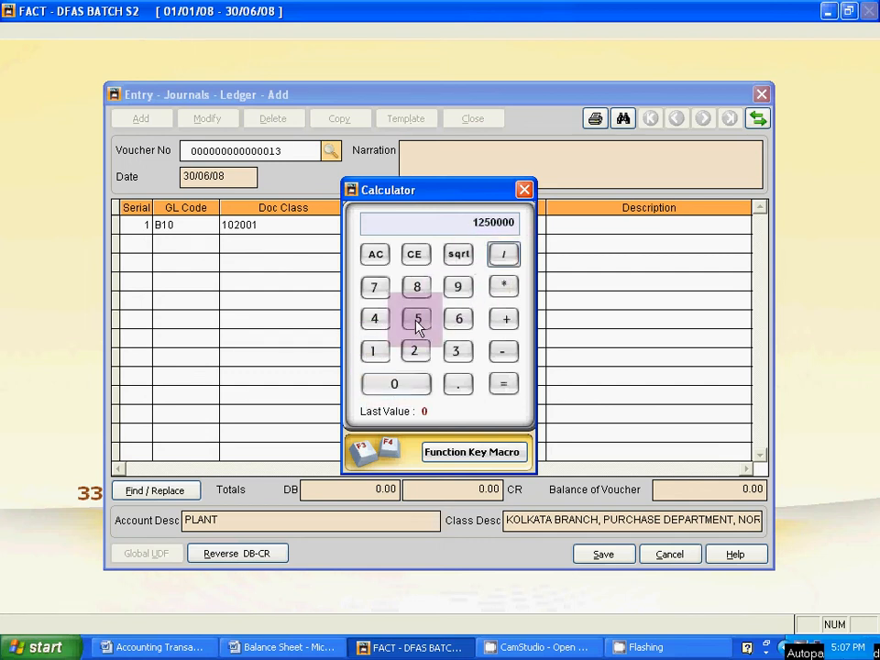
pyautogui.click(374, 352)
pyautogui.click(392, 385)
pyautogui.click(392, 385)
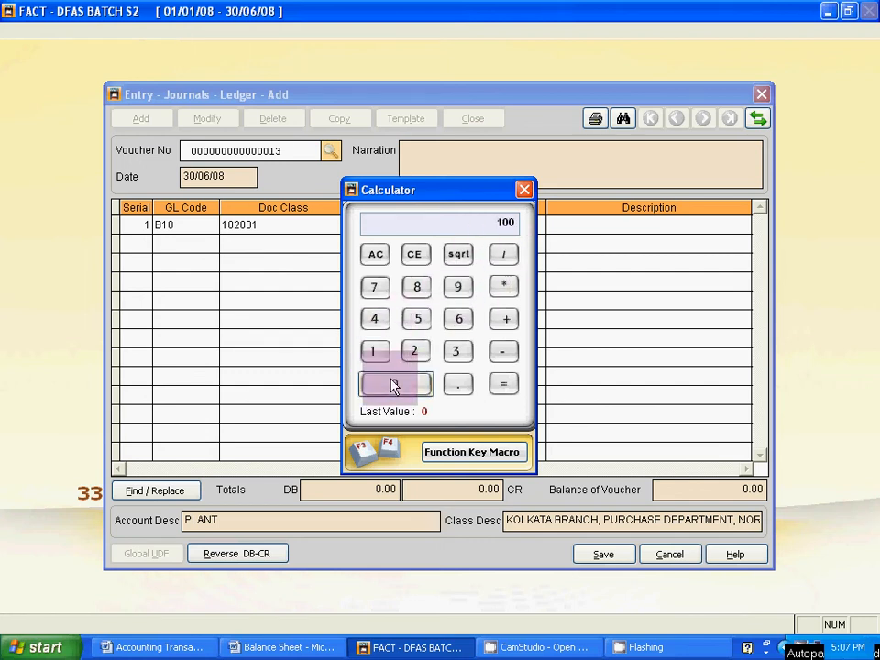
pyautogui.click(503, 387)
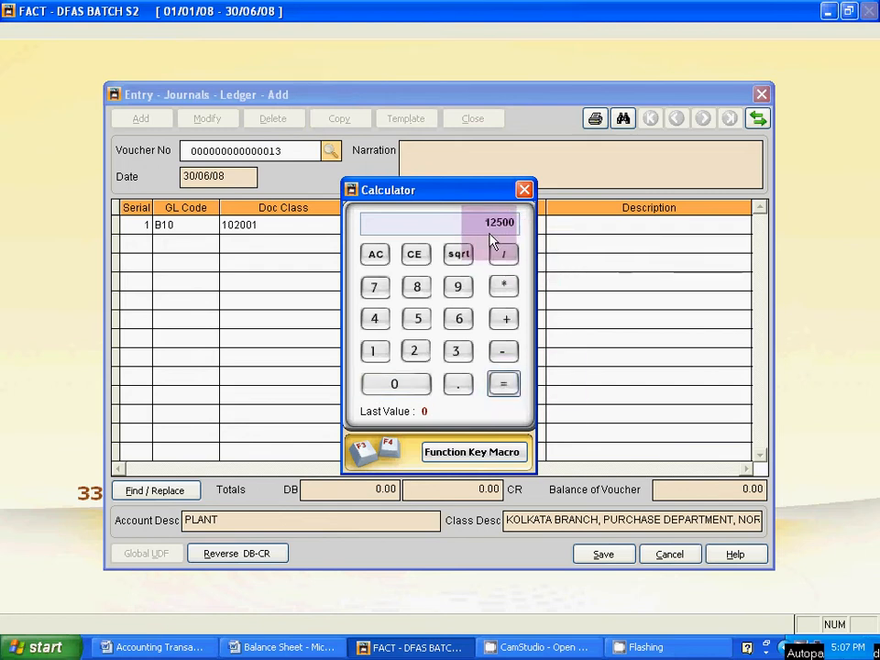
# Step: Move the calculator off the amount columns and copy its 12500 result into the plant line's credit amount
pyautogui.moveTo(478, 190); pyautogui.dragTo(687, 219)
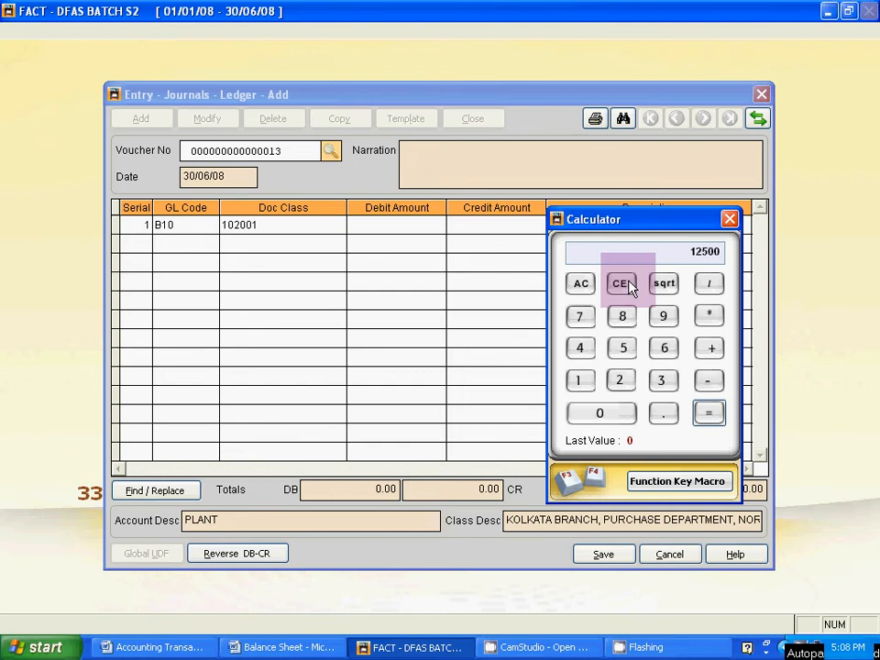
pyautogui.press('Escape')
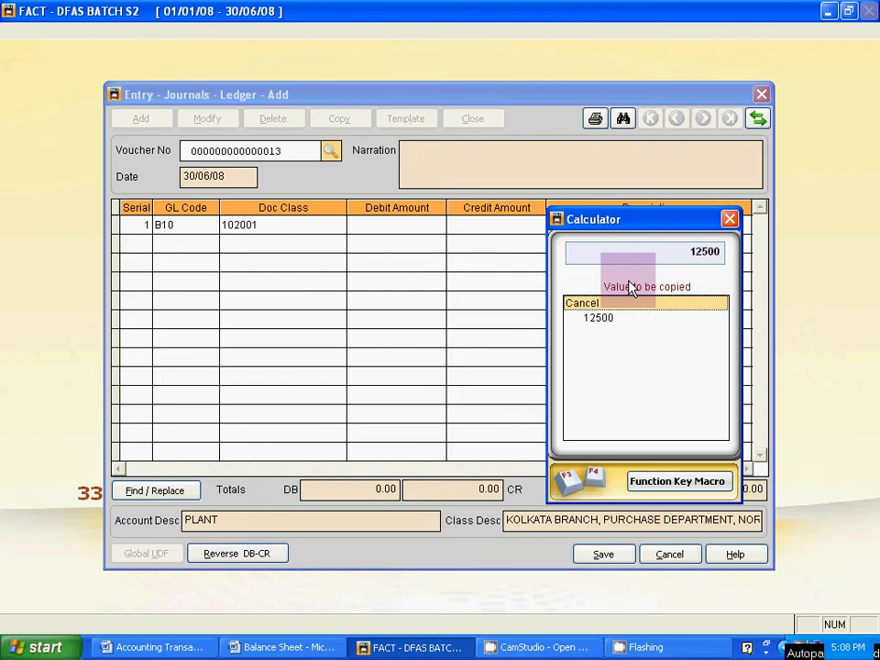
pyautogui.click(600, 320)
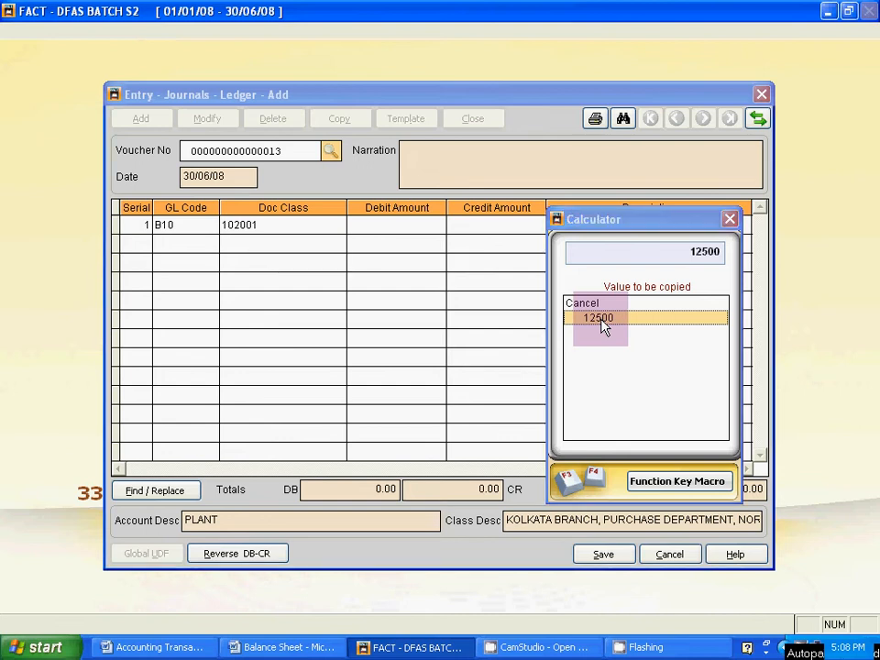
pyautogui.click(600, 319)
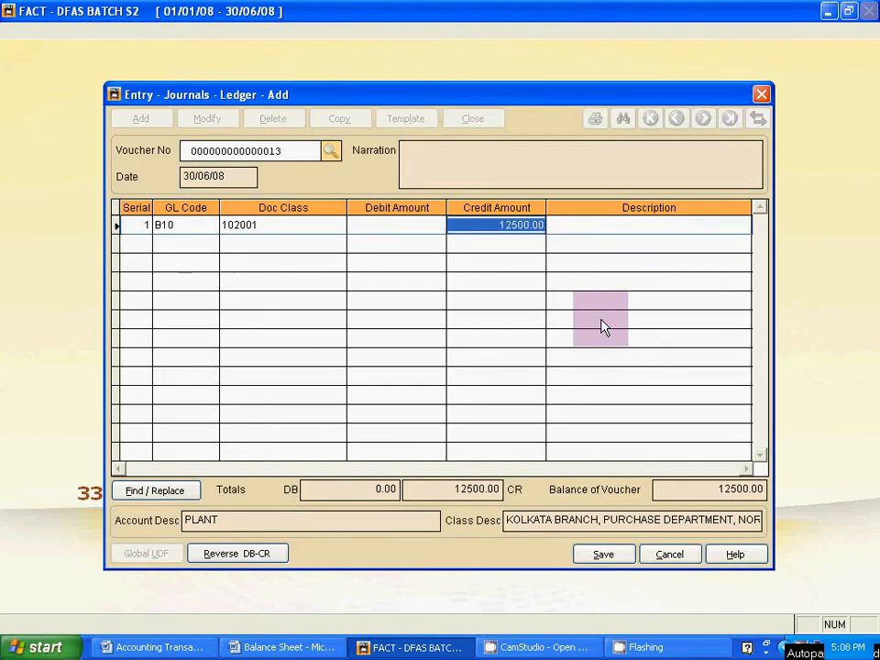
pyautogui.press('Return')
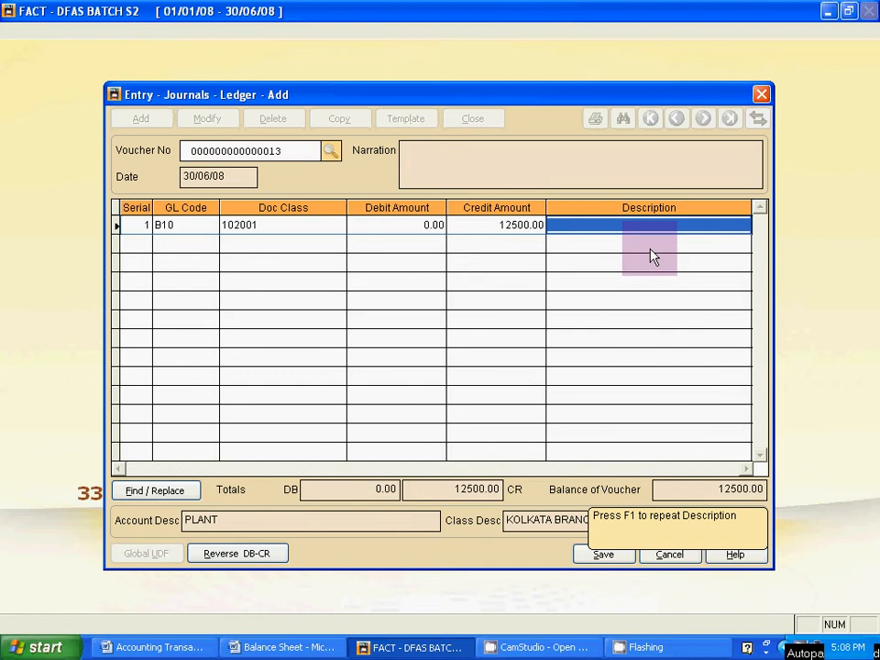
# Step: Set the plant line's description to PLANT in capitals and start a second journal line
pyautogui.write('plant')
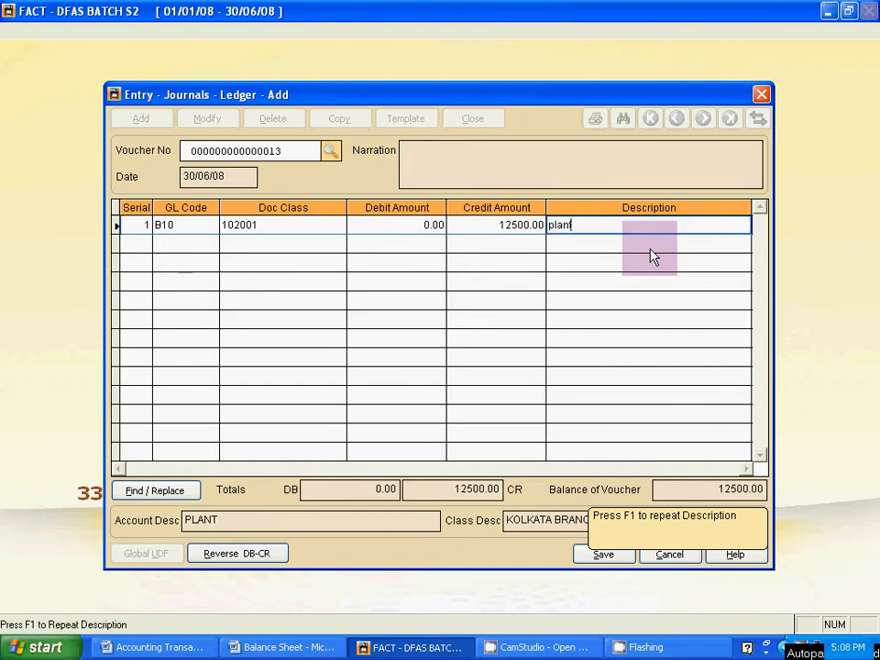
pyautogui.press('BackSpace')
pyautogui.press('BackSpace')
pyautogui.press('BackSpace')
pyautogui.press('BackSpace')
pyautogui.press('BackSpace')
pyautogui.press('capslock')
pyautogui.write('PLANT')
pyautogui.press('Return')
pyautogui.press('Down')
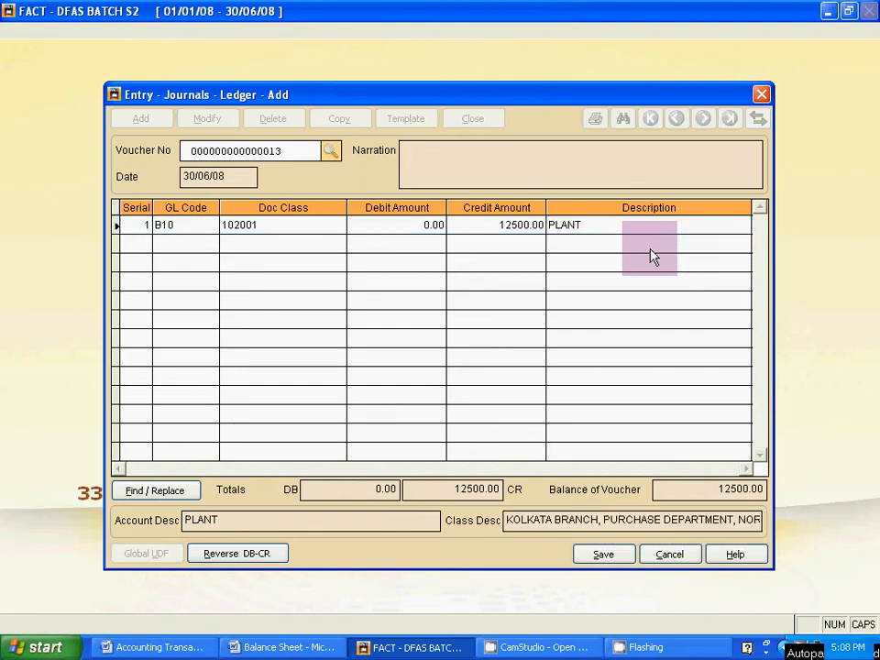
pyautogui.press('Return')
pyautogui.press('Return')
pyautogui.press('Return')
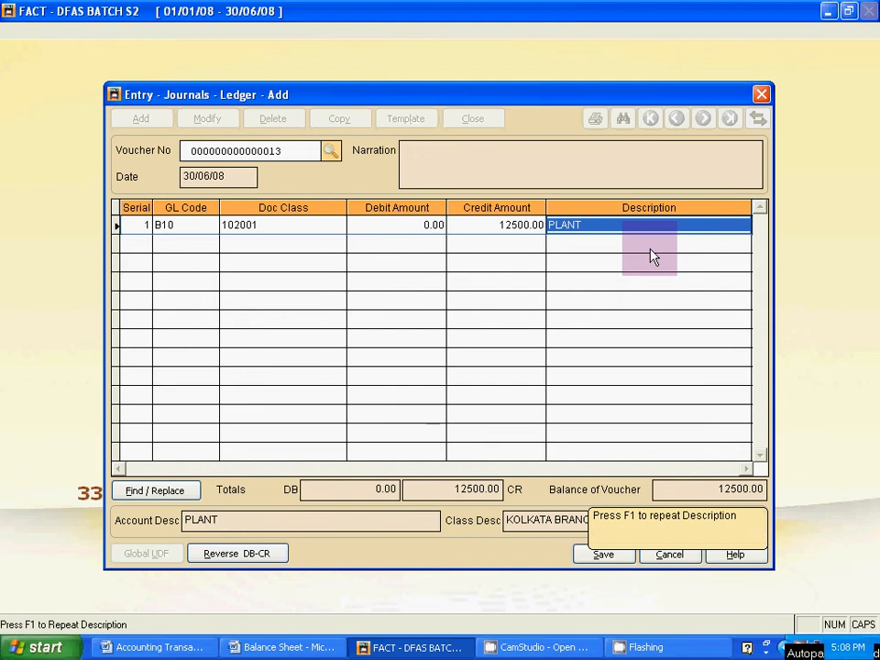
pyautogui.press('Return')
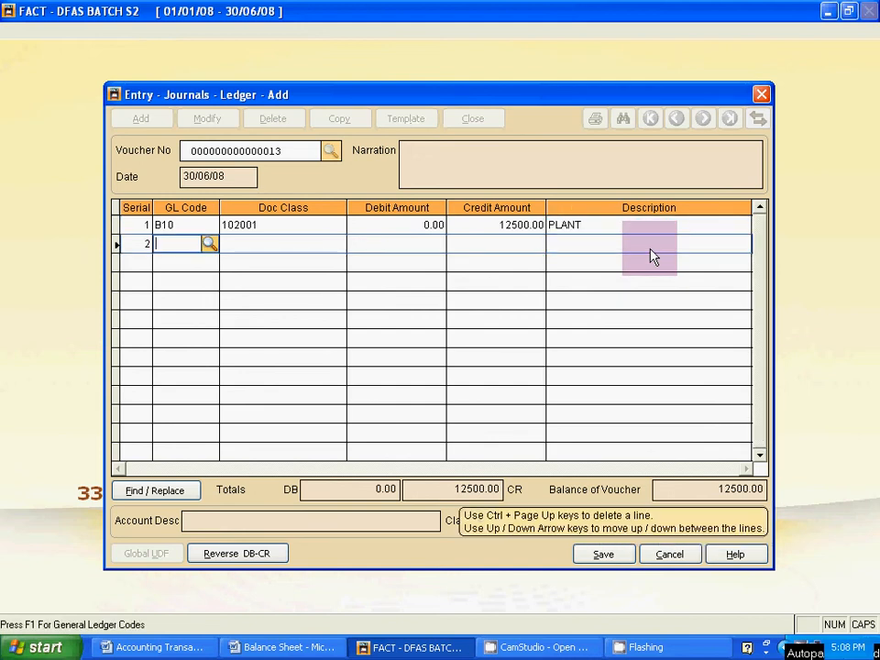
# Step: Look up the building's amount in the Balance Sheet document and its depreciation rate in Accounting Transactions 2
pyautogui.hotkey('alt', 'Tab')
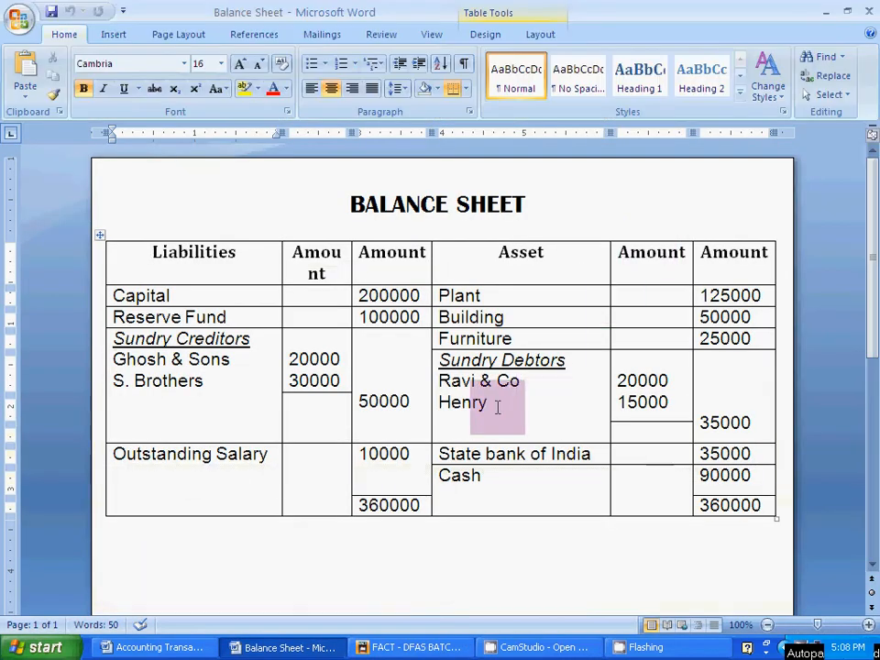
pyautogui.hotkey('alt', 'Tab')
pyautogui.hotkey('alt', 'Tab')
pyautogui.hotkey('alt', 'Tab')
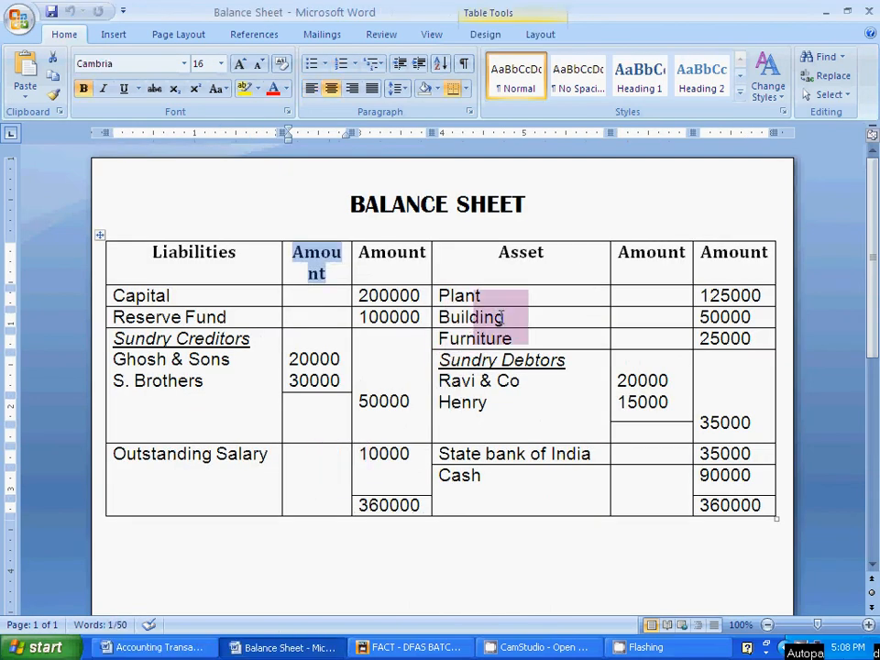
pyautogui.moveTo(455, 317); pyautogui.dragTo(601, 318)
pyautogui.click(644, 318)
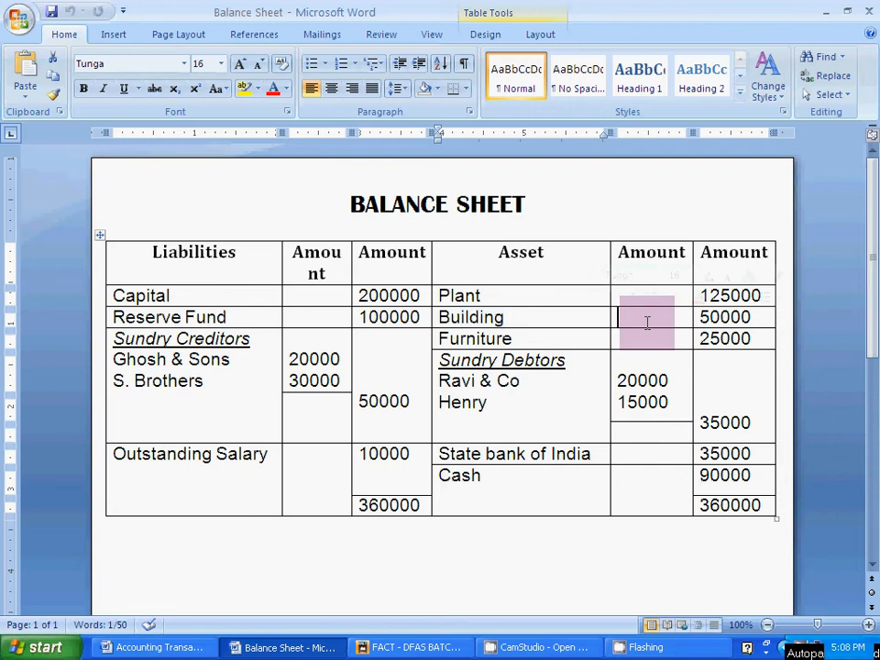
pyautogui.click(700, 316)
pyautogui.hotkey('alt', 'Tab')
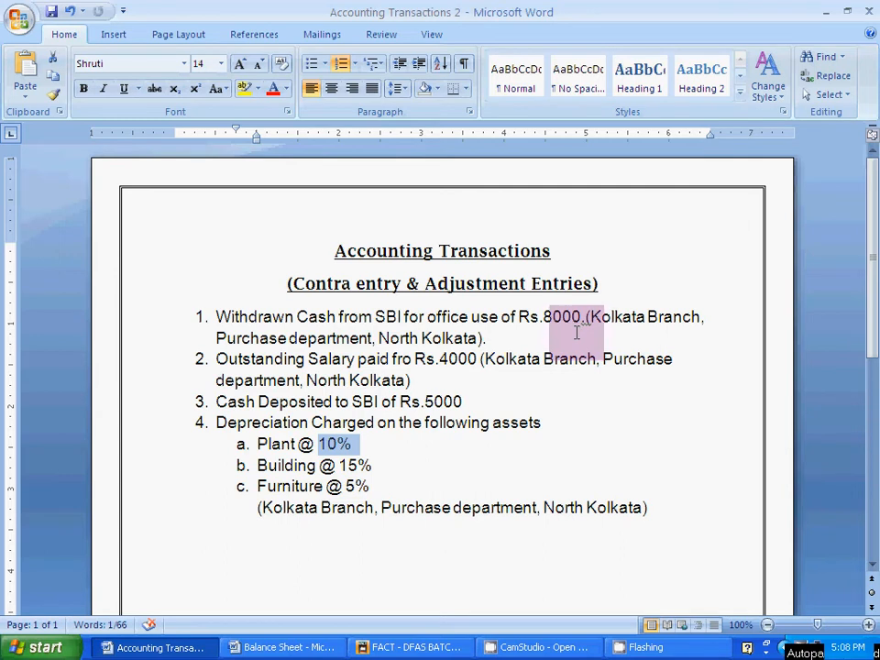
pyautogui.hotkey('alt', 'Tab')
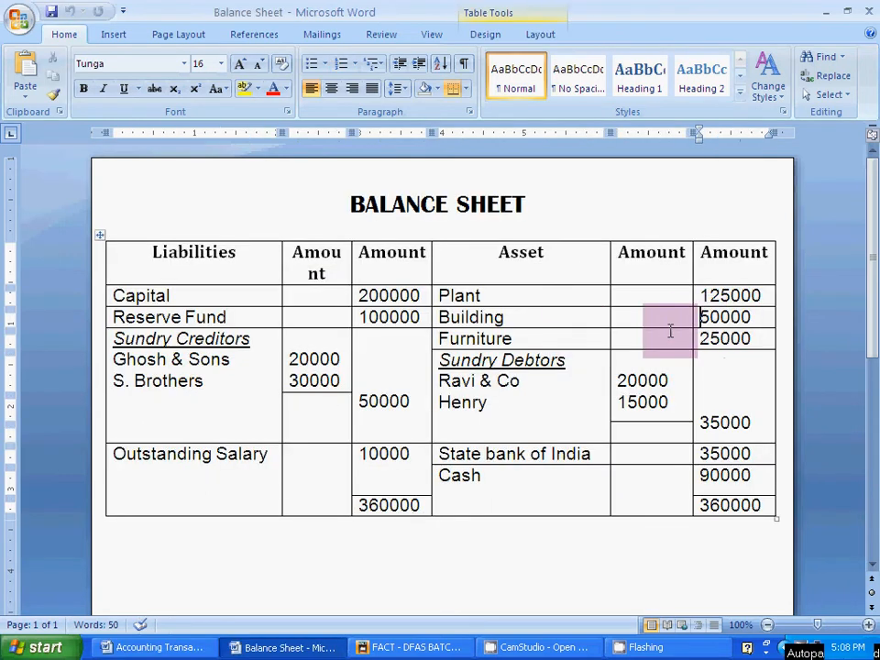
pyautogui.hotkey('alt', 'Tab')
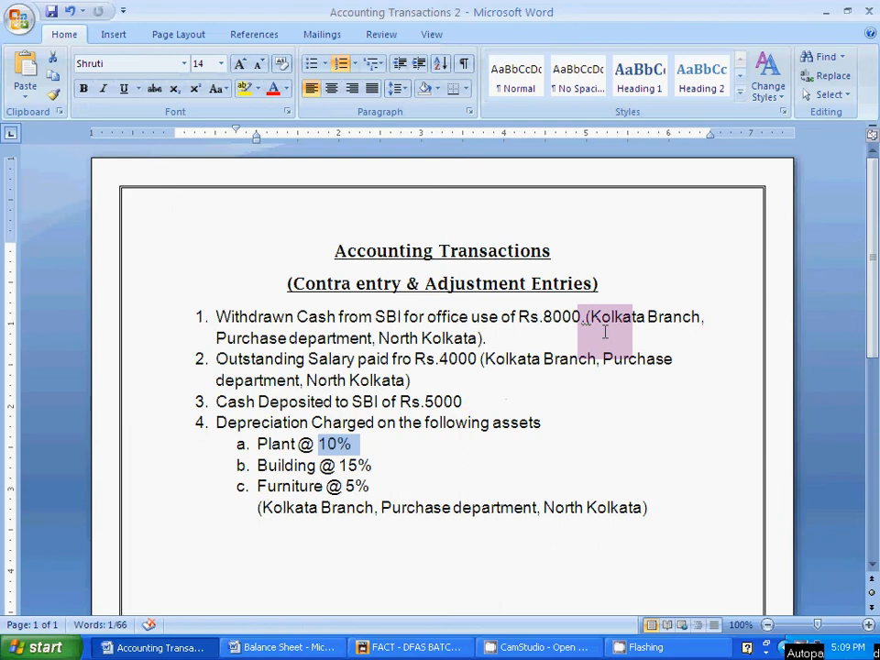
# Step: Return to FACT and set the second journal line's GL code to B11, BUILDING
pyautogui.hotkey('alt', 'Tab')
pyautogui.hotkey('alt', 'Tab')
pyautogui.hotkey('alt', 'Tab')
pyautogui.hotkey('alt', 'Tab')
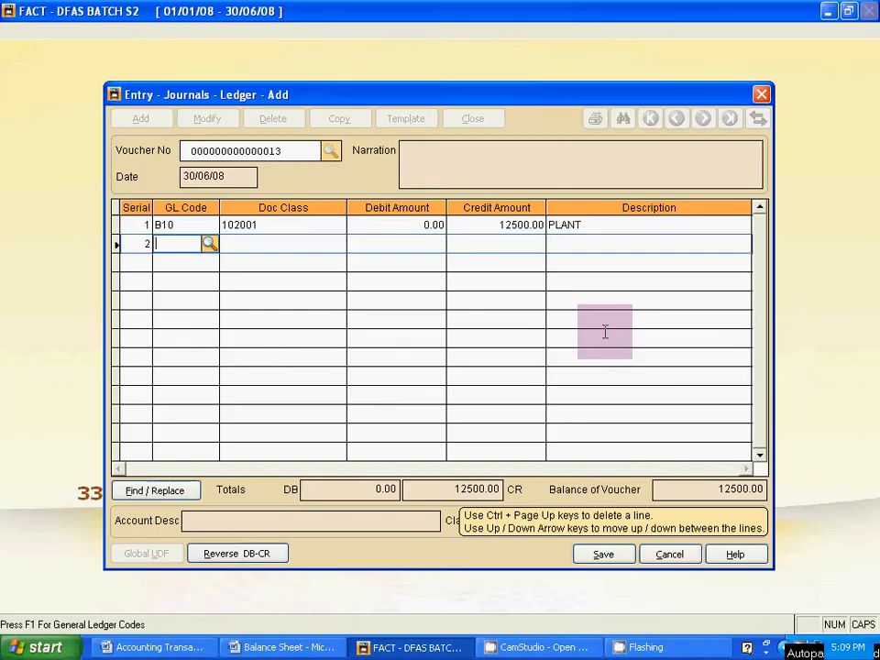
pyautogui.press('F1')
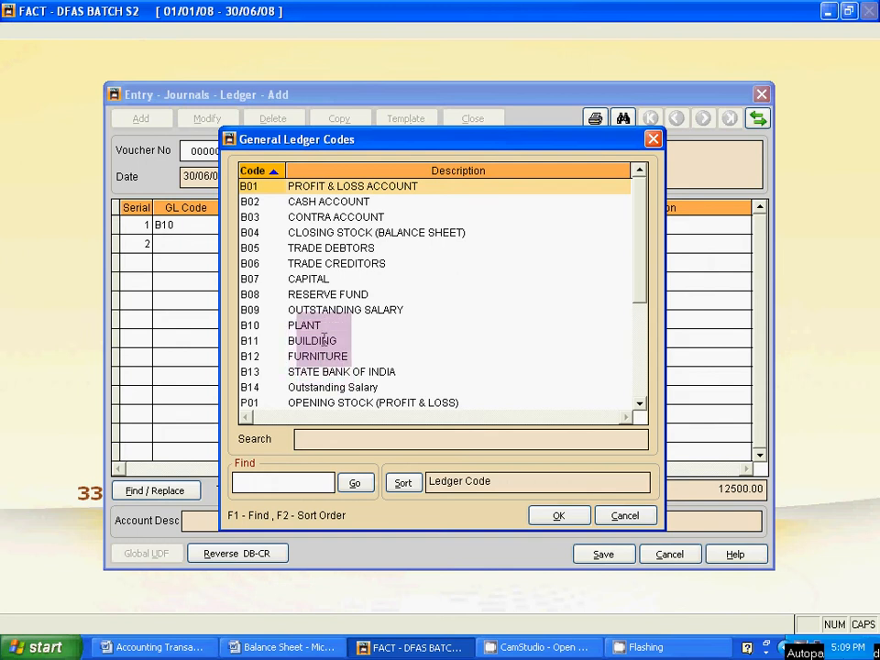
pyautogui.doubleClick(328, 341)
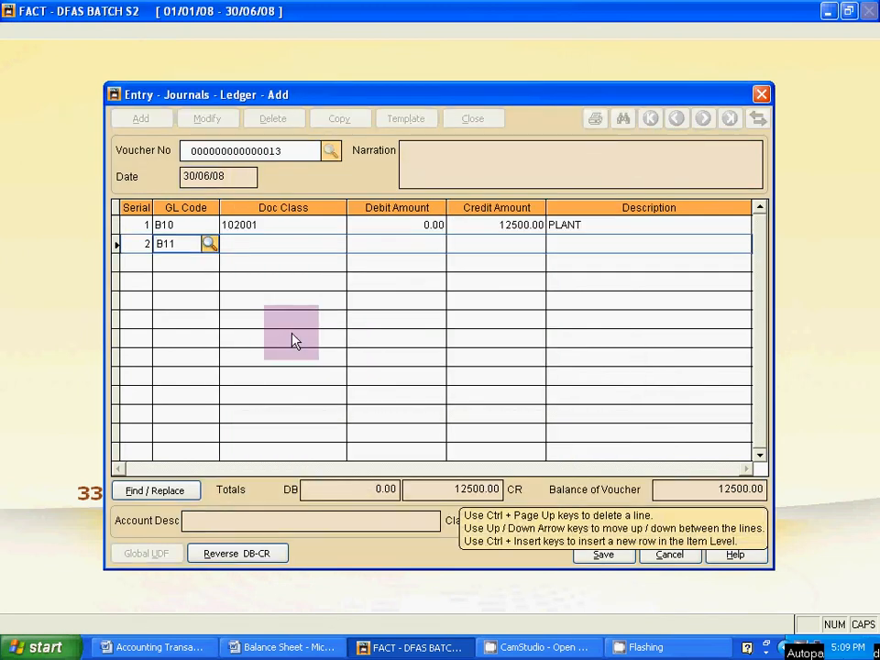
pyautogui.press('Return')
# Step: Assign the building line to Kolkata Branch, Purchase Department, North Kolkata and set its debit amount to 0
pyautogui.click(335, 246)
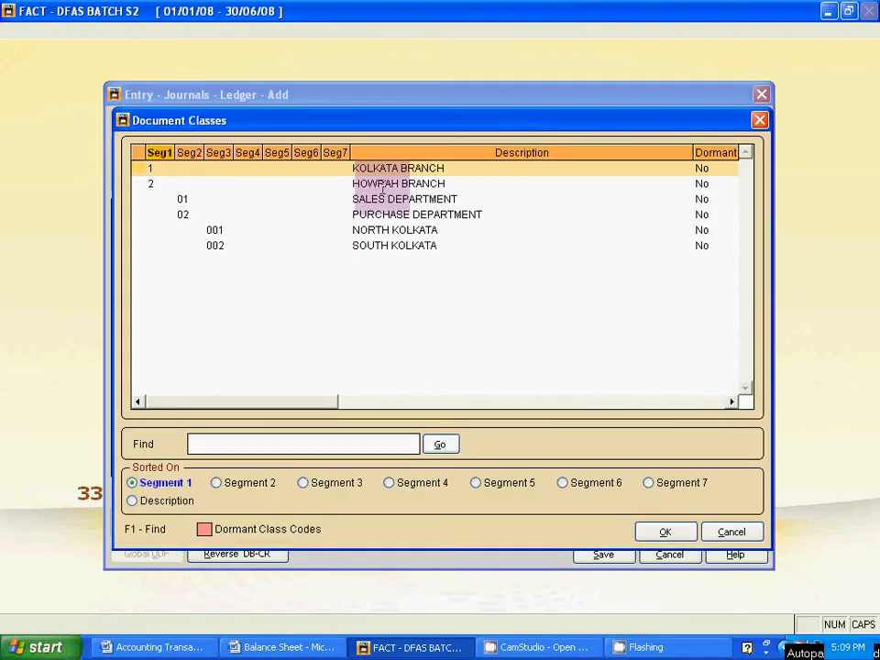
pyautogui.keyDown('ctrl'); pyautogui.click(389, 213); pyautogui.keyUp('ctrl')
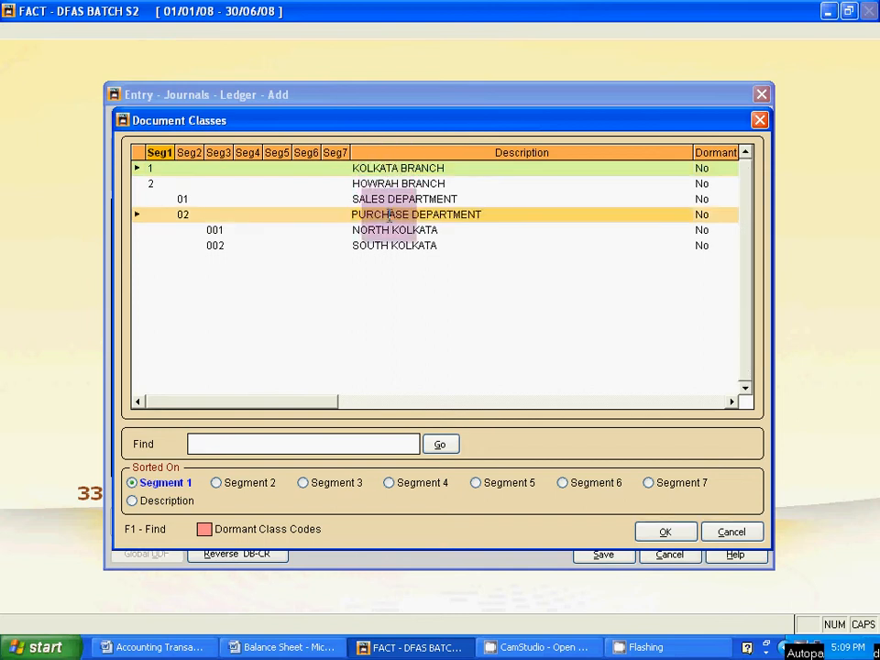
pyautogui.keyDown('ctrl'); pyautogui.click(389, 229); pyautogui.keyUp('ctrl')
pyautogui.click(664, 532)
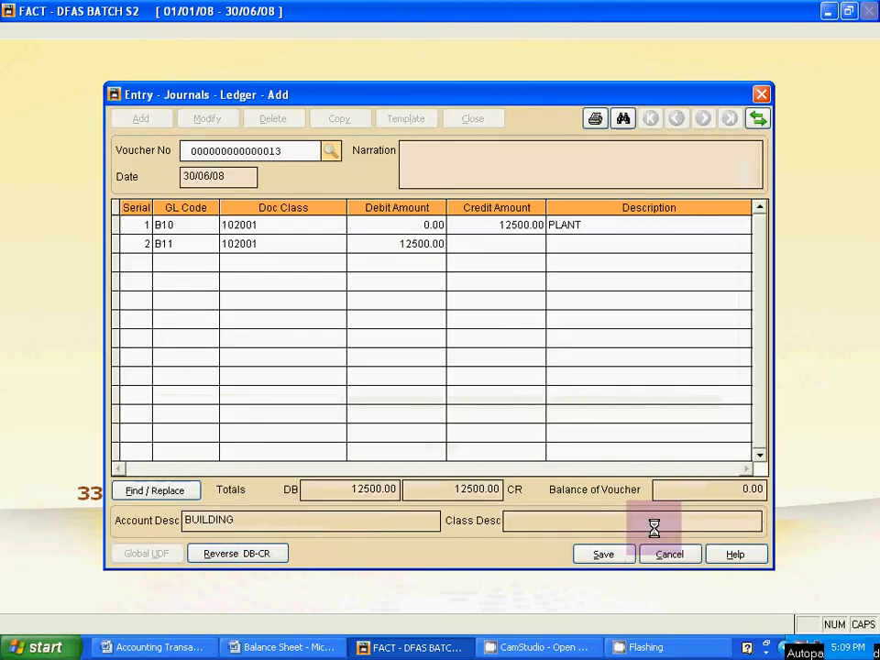
pyautogui.press('Tab')
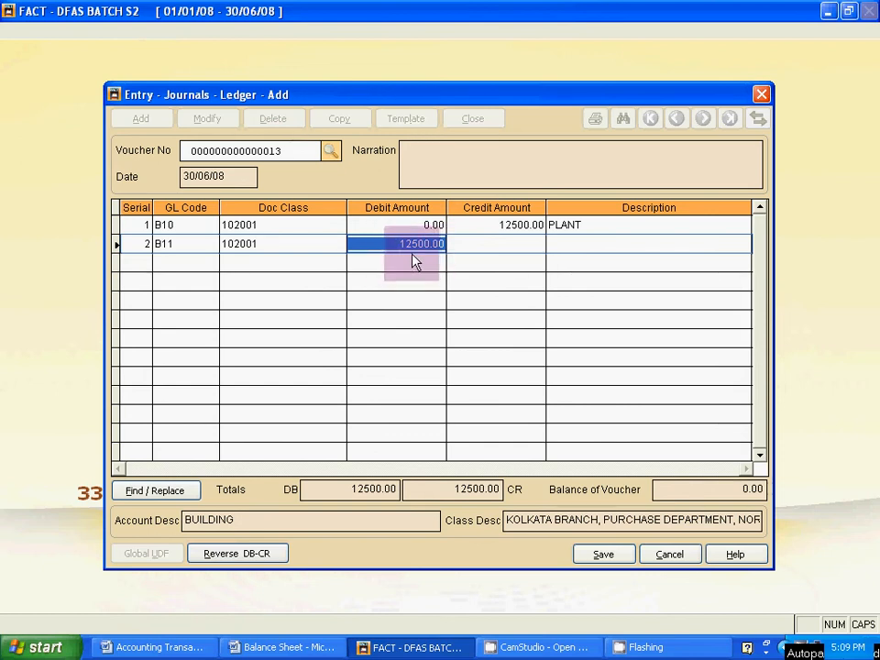
pyautogui.write('0.')
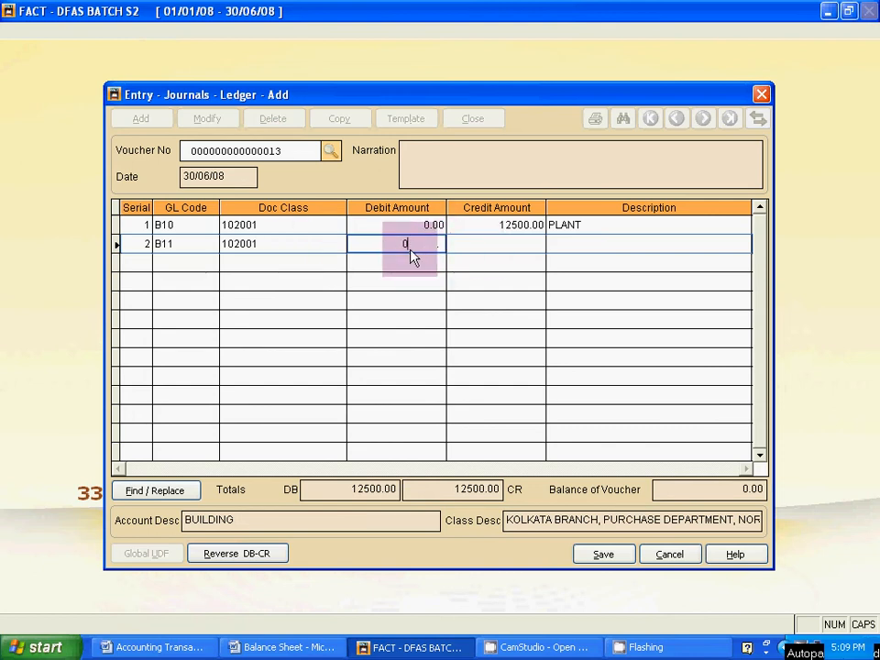
pyautogui.press('Tab')
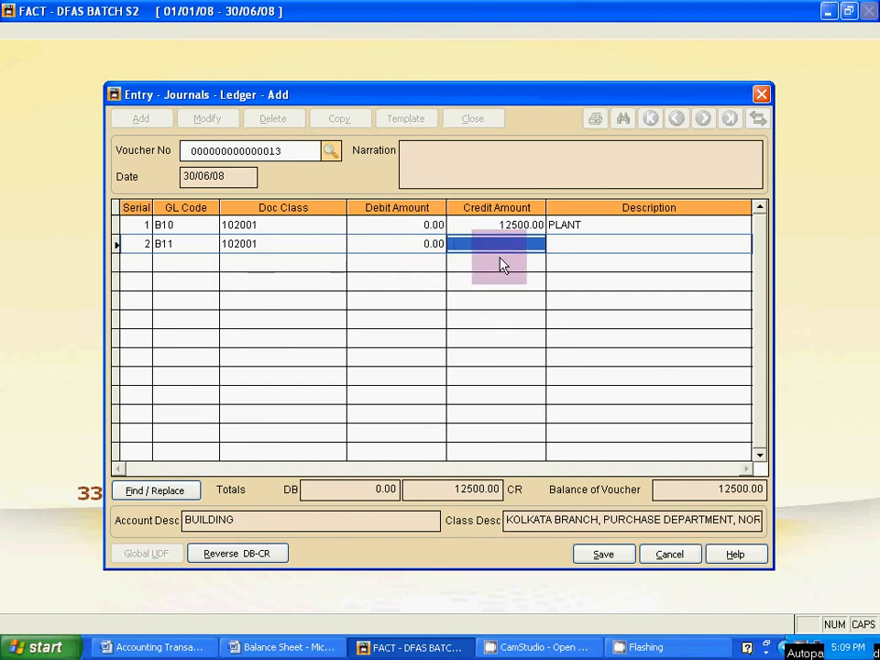
# Step: Recheck the building's amount and rate in the Word documents, and calculate its depreciation in FACT's calculator as 50000 * 15 / 100
pyautogui.hotkey('alt', 'Tab')
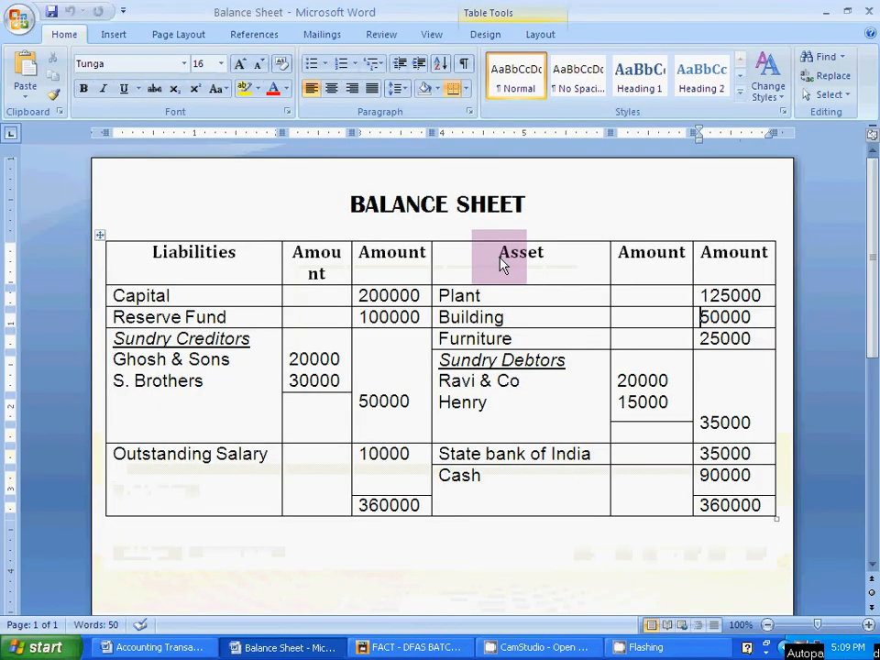
pyautogui.hotkey('alt', 'Tab')
pyautogui.hotkey('alt', 'Tab')
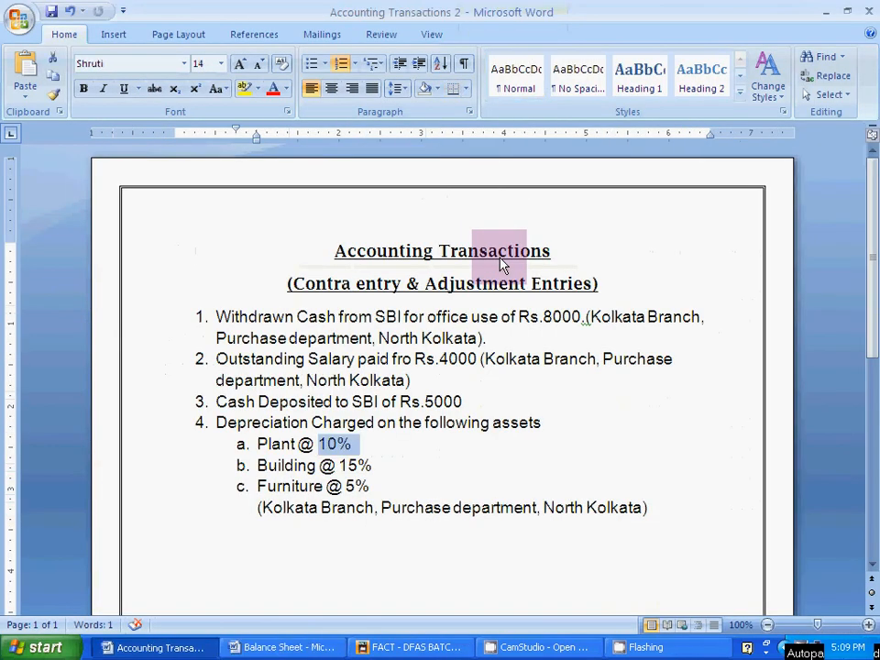
pyautogui.hotkey('alt', 'Tab')
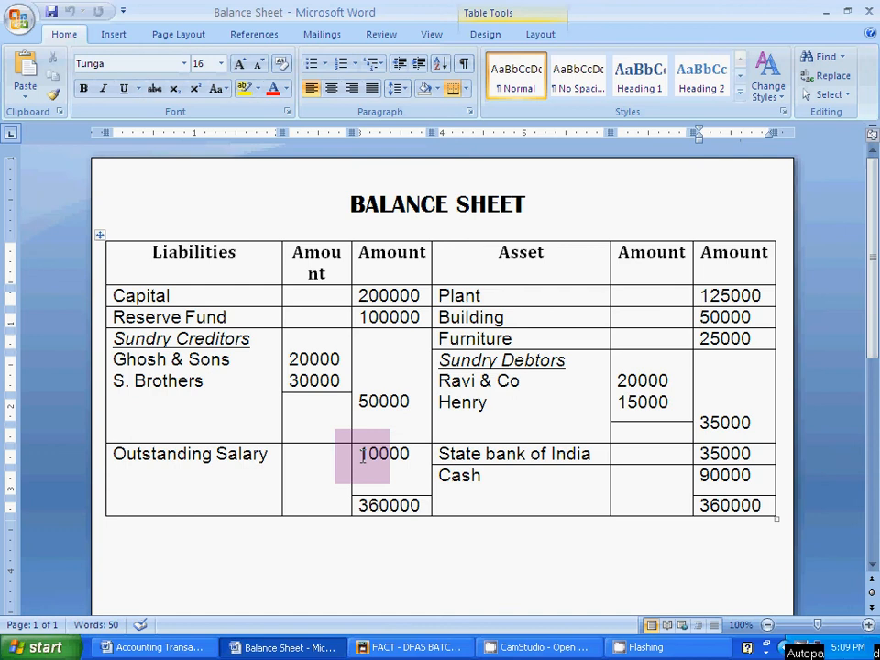
pyautogui.hotkey('alt', 'Tab')
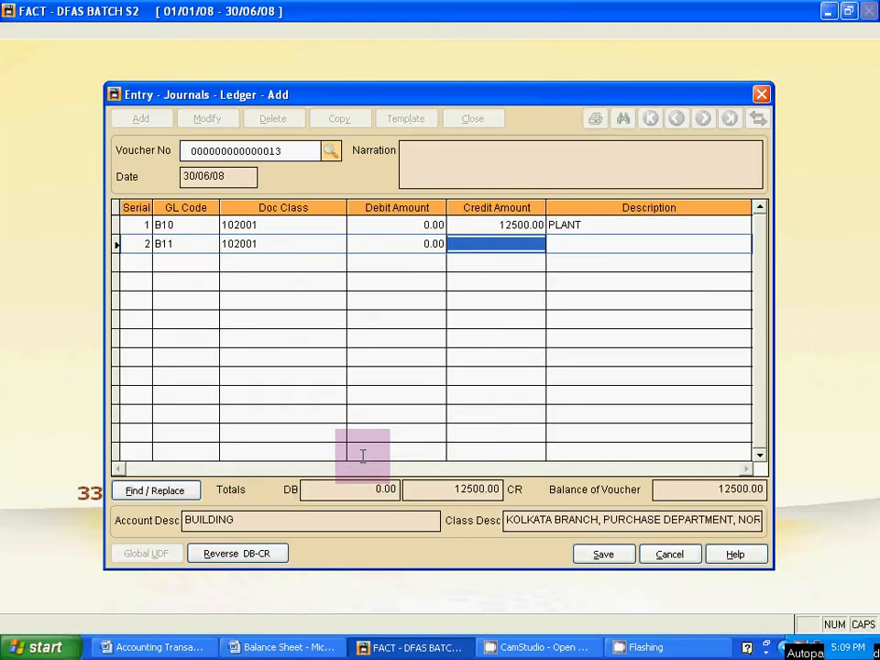
pyautogui.press('F12')
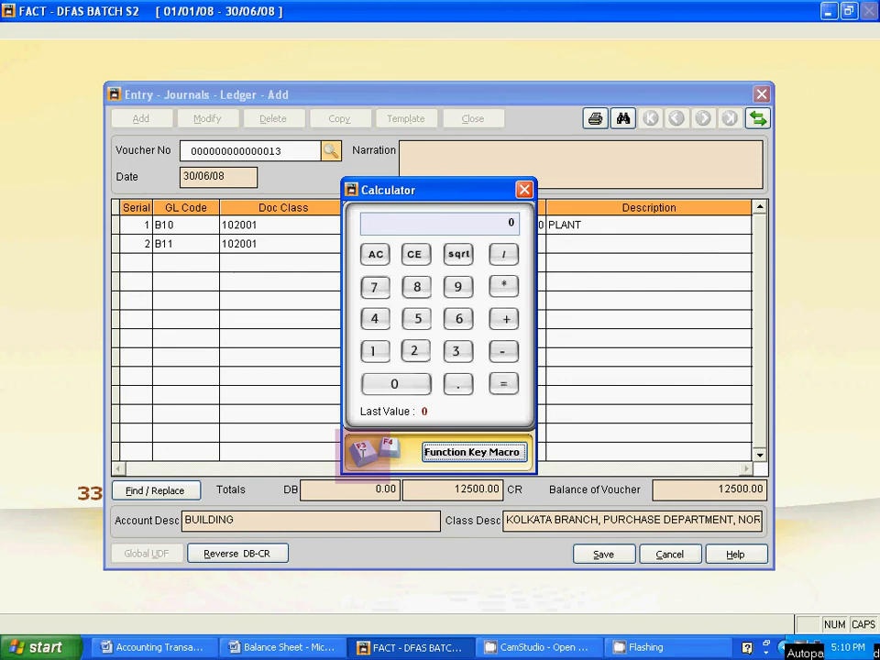
pyautogui.write('50000')
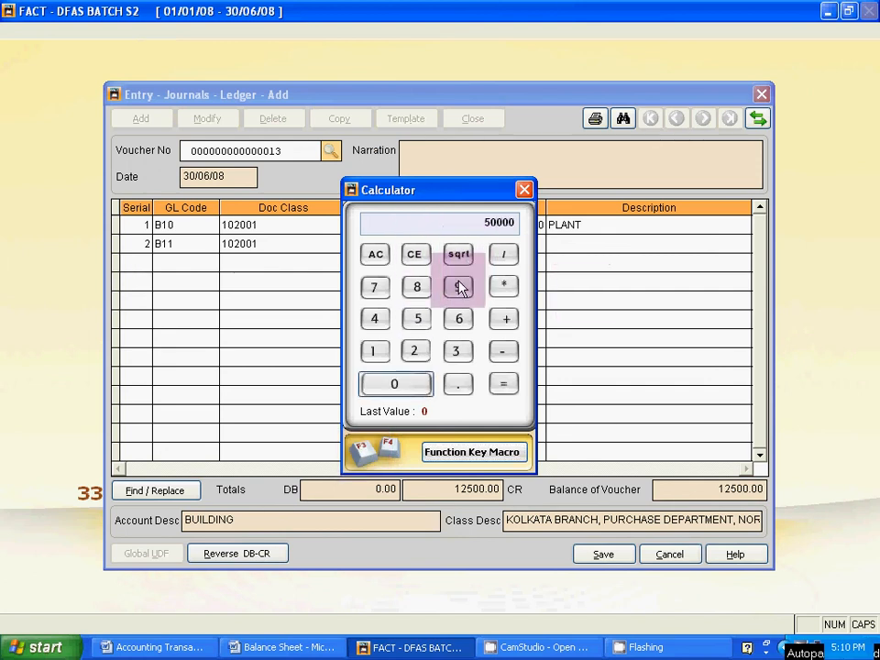
pyautogui.click(503, 286)
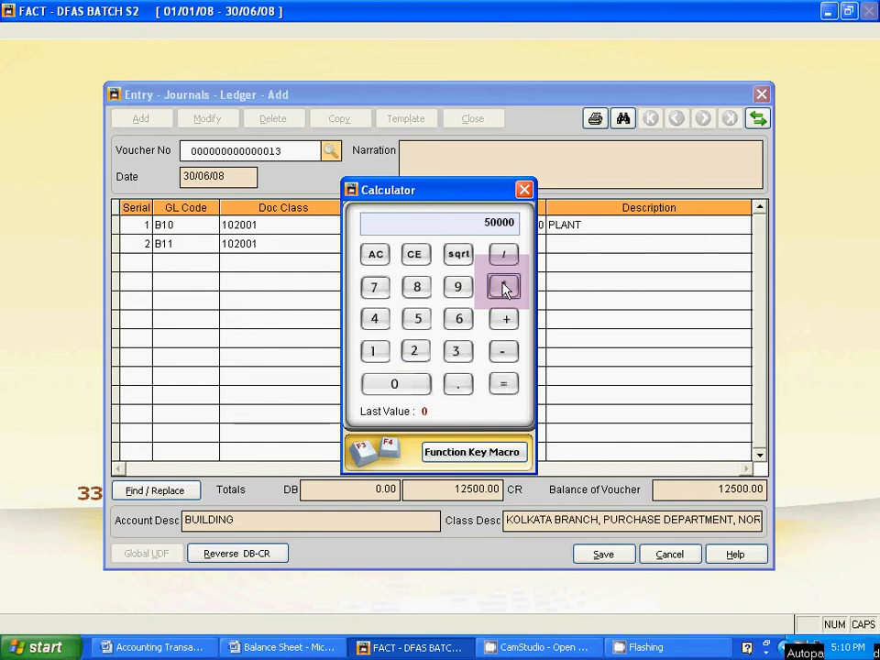
pyautogui.click(374, 351)
pyautogui.click(418, 321)
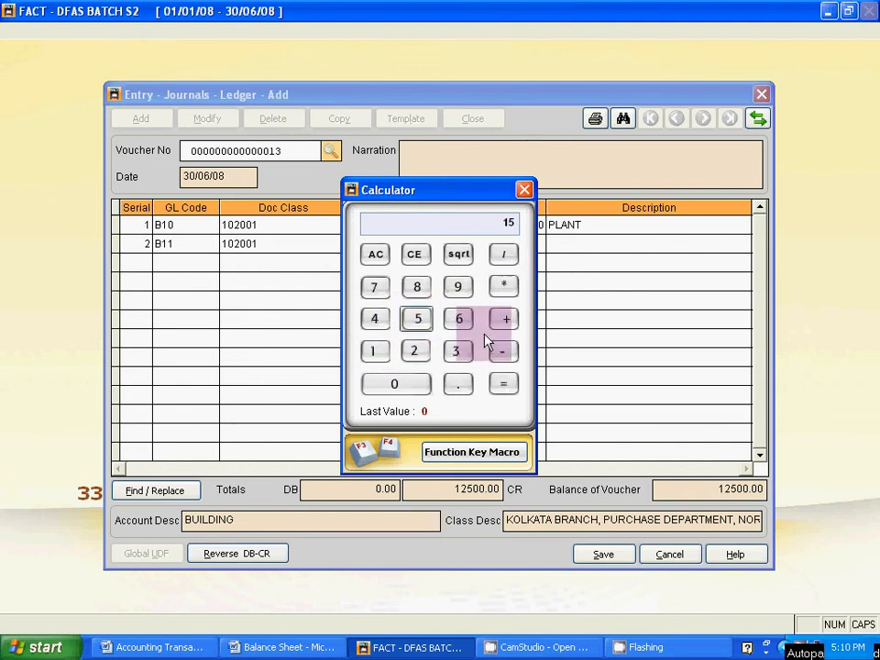
pyautogui.click(502, 255)
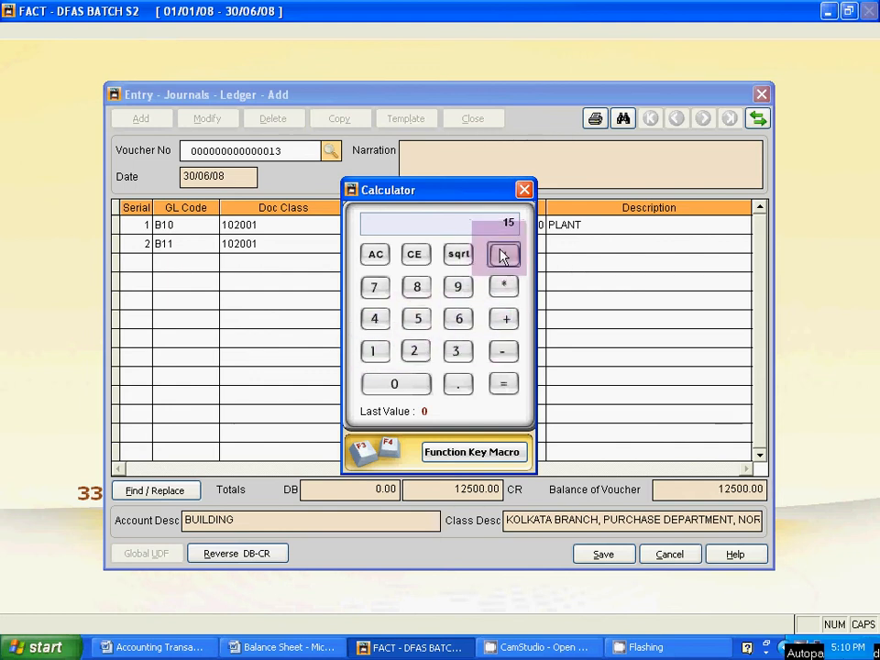
pyautogui.click(373, 350)
pyautogui.click(395, 383)
pyautogui.click(403, 383)
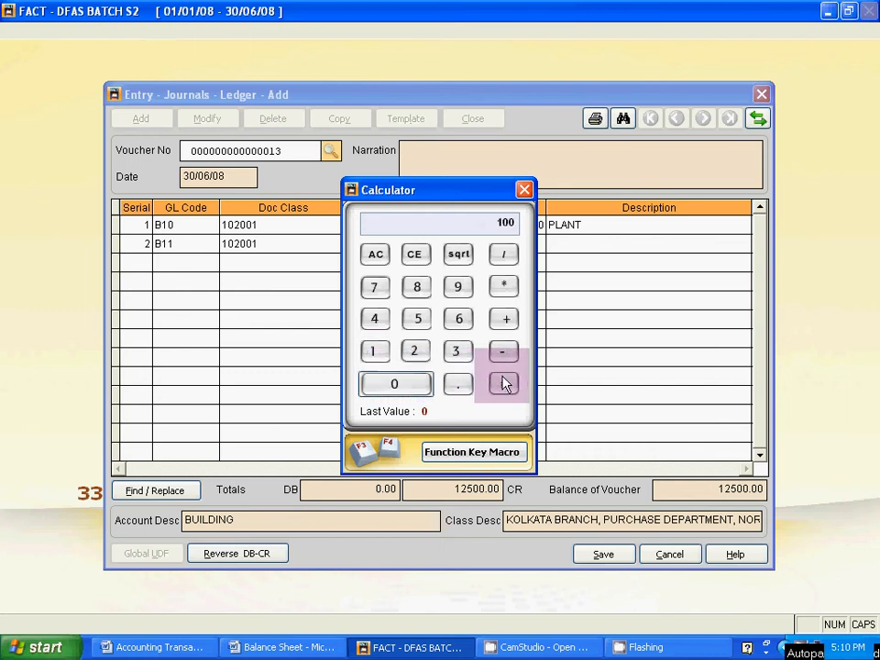
pyautogui.click(502, 385)
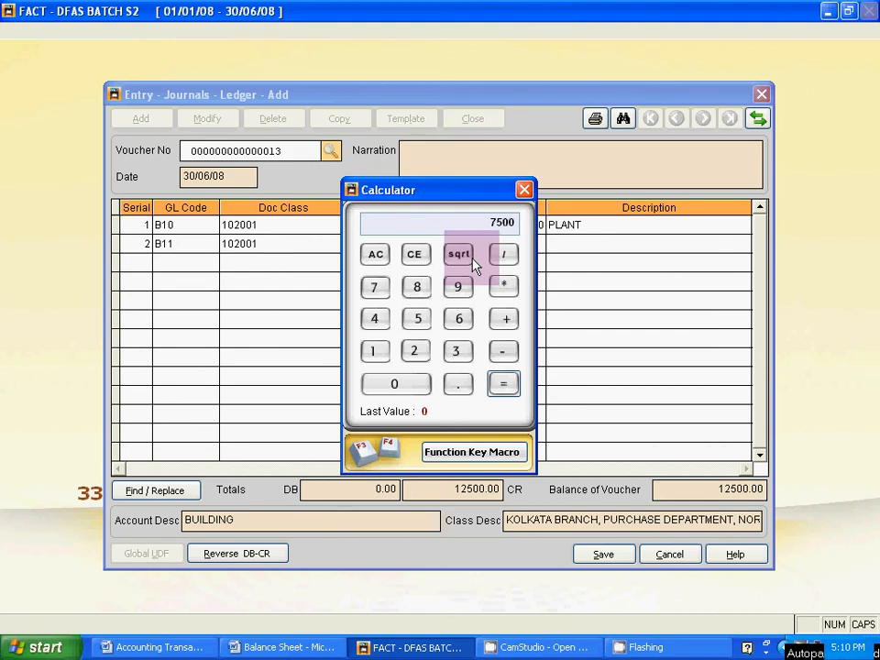
# Step: Copy the calculator's 7500 result into the building line's credit amount and set the line's description to BUILDING
pyautogui.press('Escape')
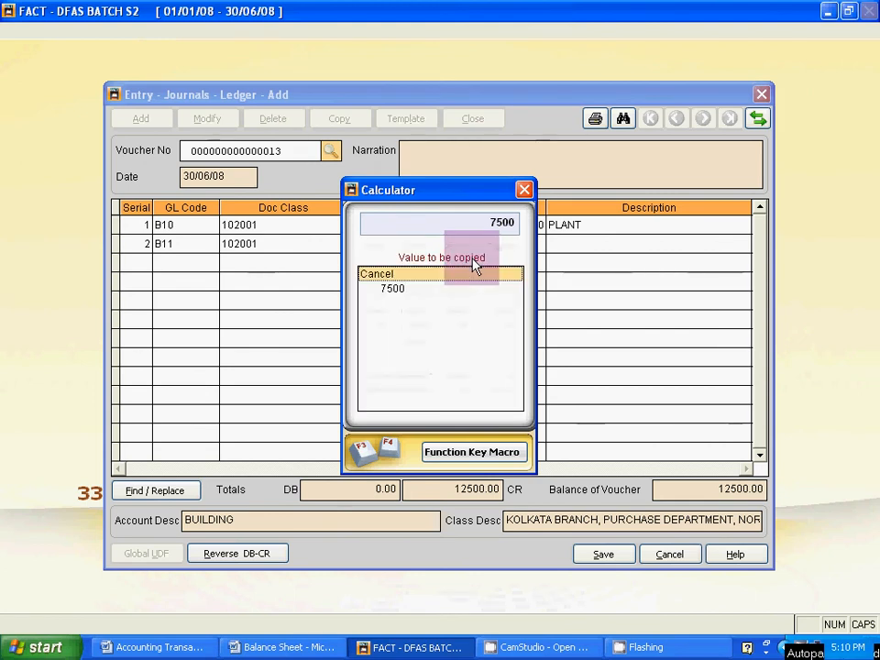
pyautogui.click(399, 289)
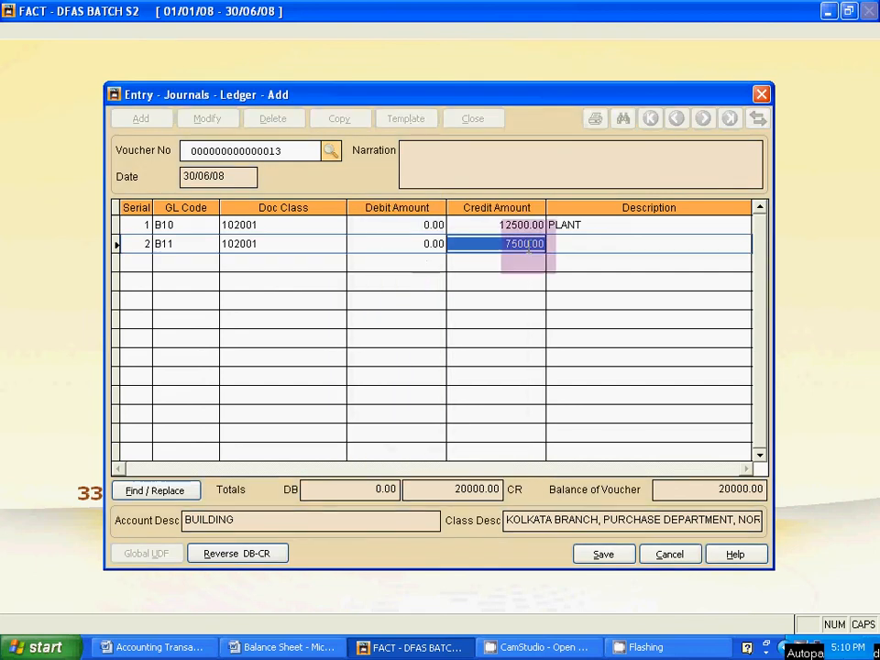
pyautogui.click(570, 244)
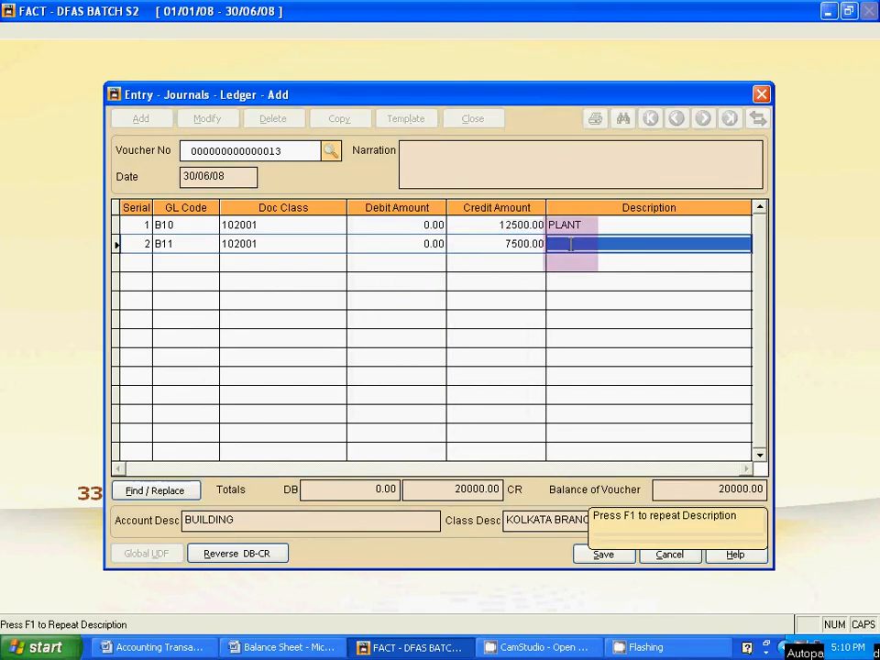
pyautogui.write('BUILDI')
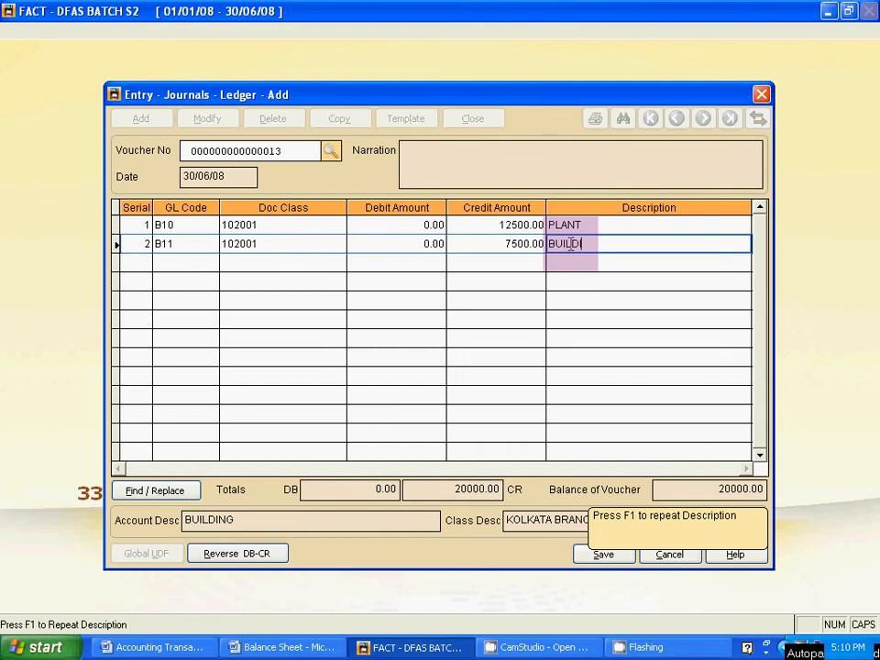
pyautogui.write('NG')
pyautogui.press('Return')
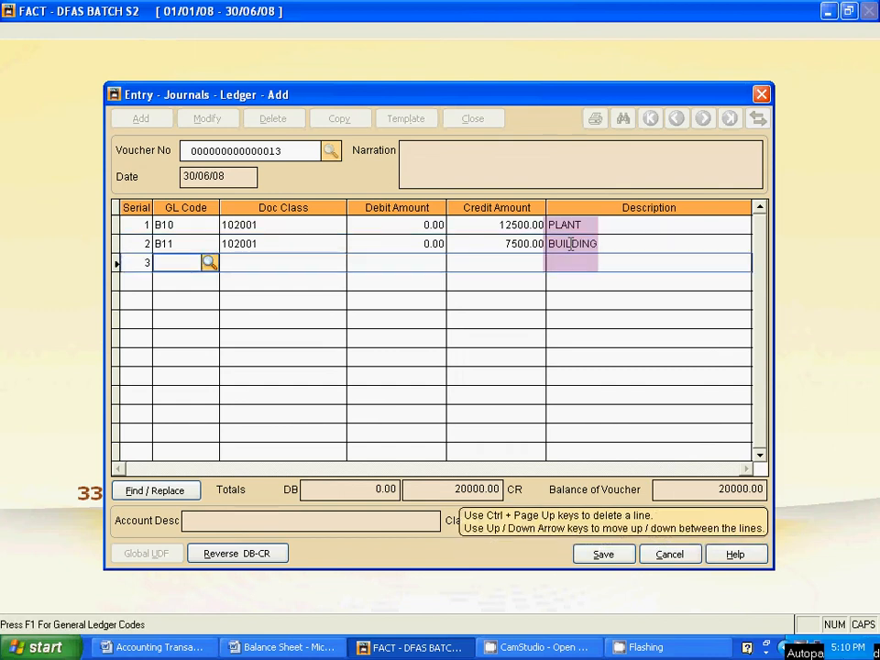
# Step: Look up the furniture's amount in the Balance Sheet document and its depreciation rate in Accounting Transactions 2, and return to FACT
pyautogui.hotkey('alt', 'Tab')
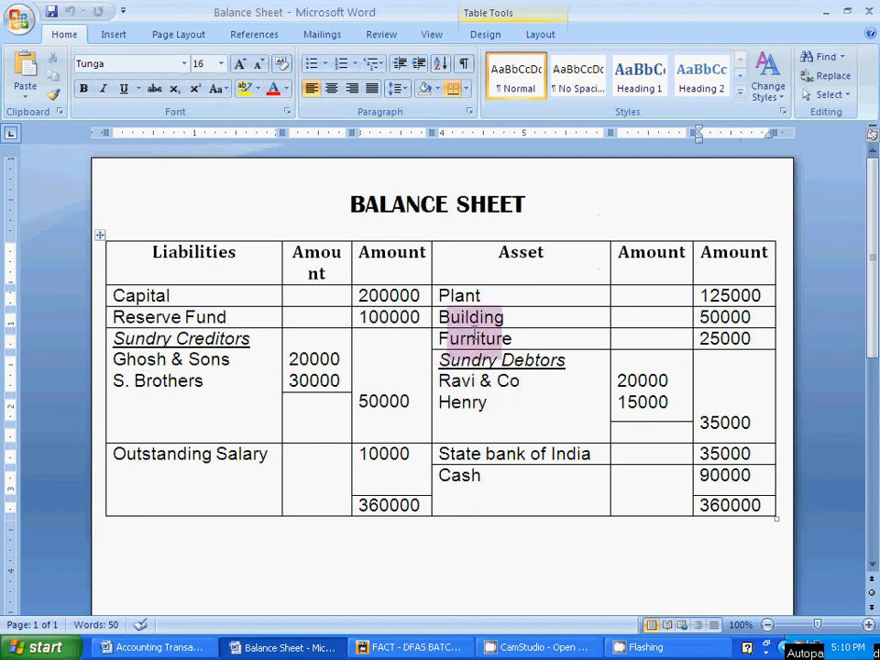
pyautogui.hotkey('alt', 'Tab')
pyautogui.hotkey('alt', 'Tab')
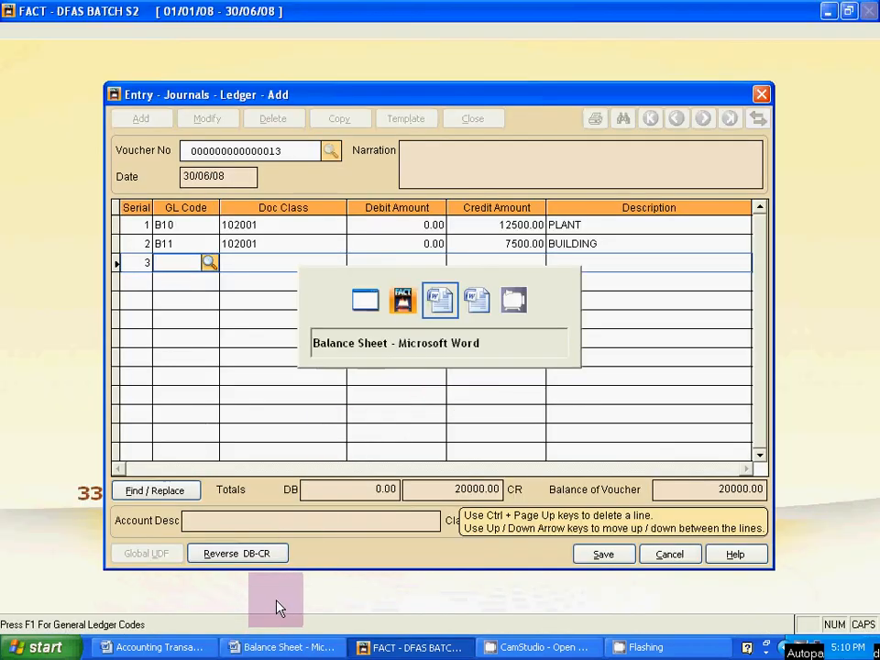
pyautogui.hotkey('alt', 'Tab')
pyautogui.hotkey('alt', 'Tab')
pyautogui.hotkey('alt', 'Tab')
pyautogui.hotkey('alt', 'Tab')
pyautogui.hotkey('alt', 'Tab')
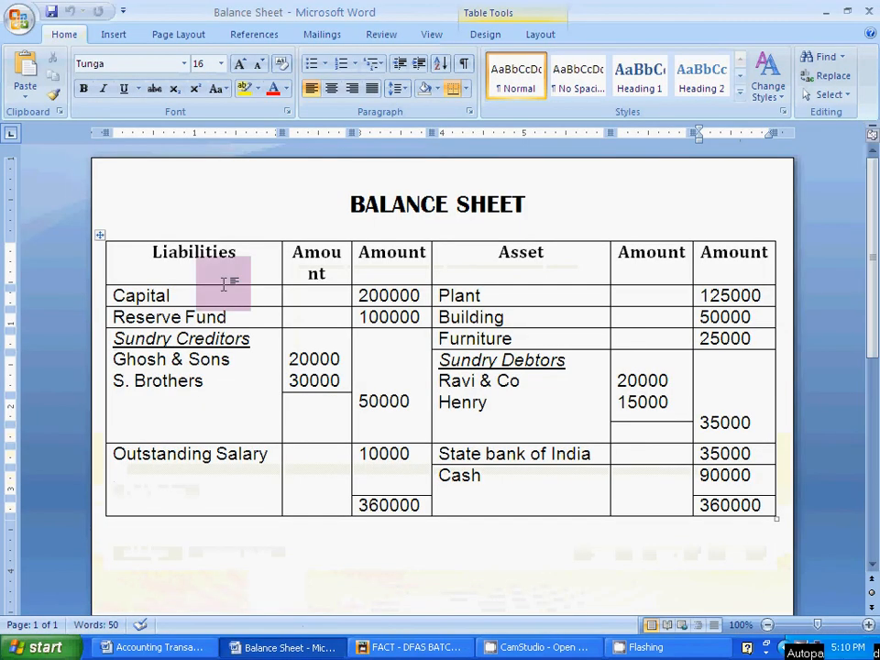
pyautogui.hotkey('alt', 'Tab')
pyautogui.hotkey('alt', 'Tab')
pyautogui.hotkey('alt', 'Tab')
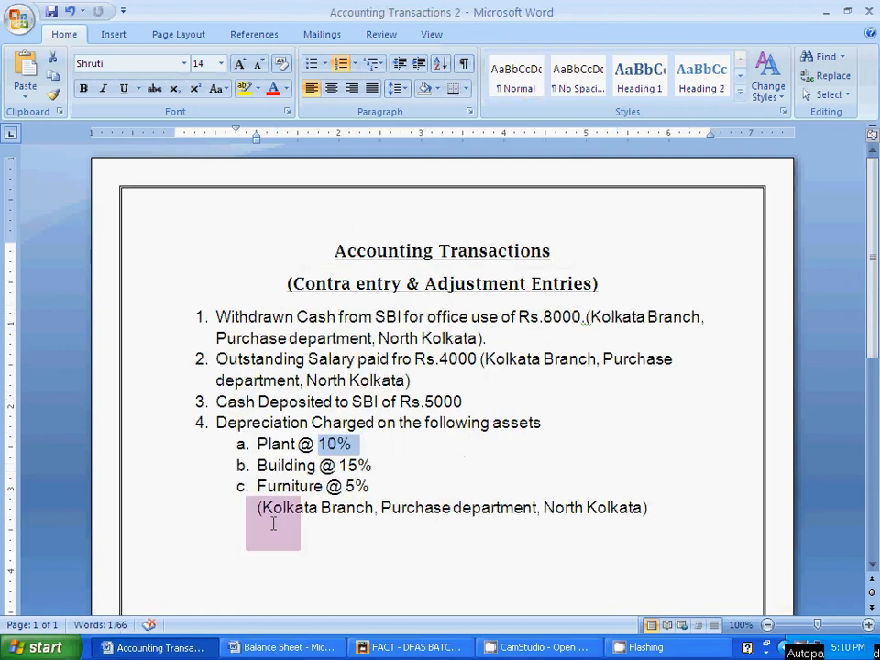
pyautogui.hotkey('alt', 'Tab')
pyautogui.hotkey('alt', 'Tab')
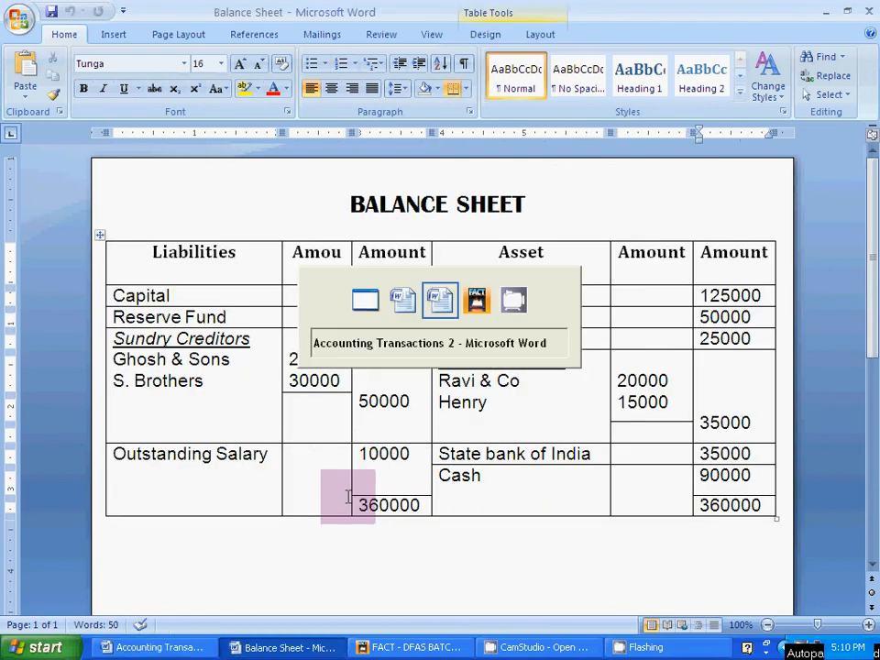
pyautogui.hotkey('alt', 'Tab')
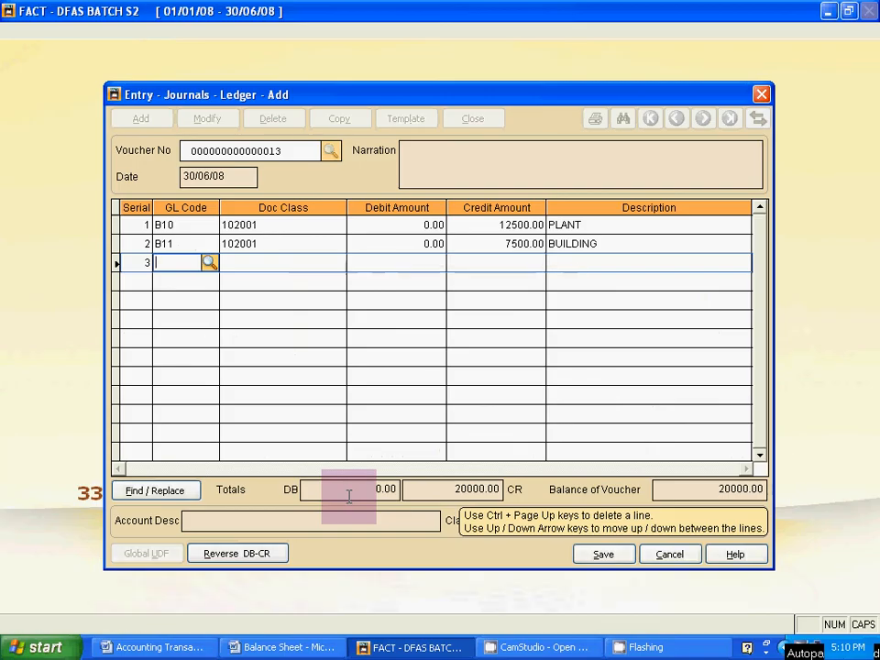
# Step: Set the GL code of the journal's third line to B12, the FURNITURE account
pyautogui.press('Return')
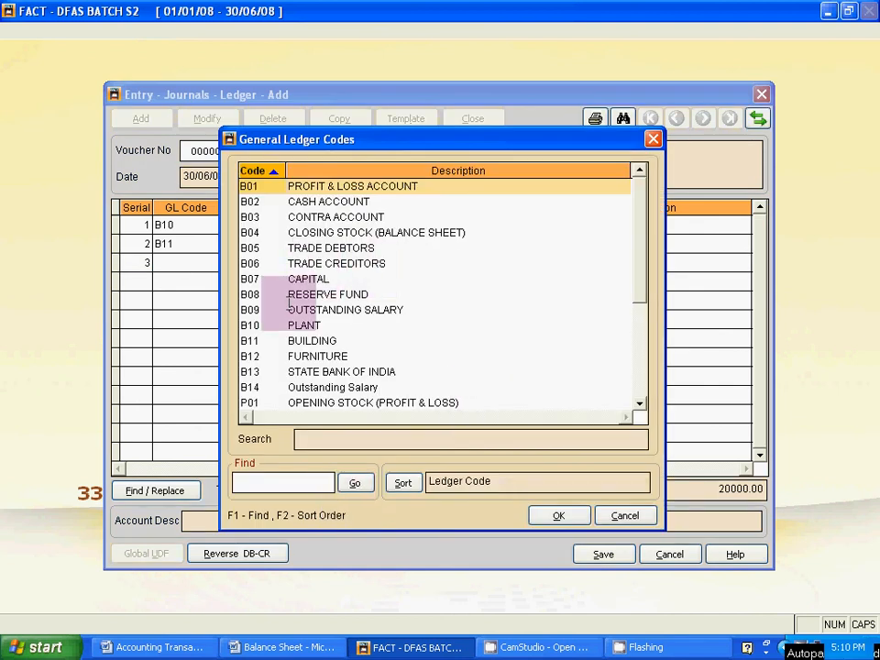
pyautogui.click(328, 353)
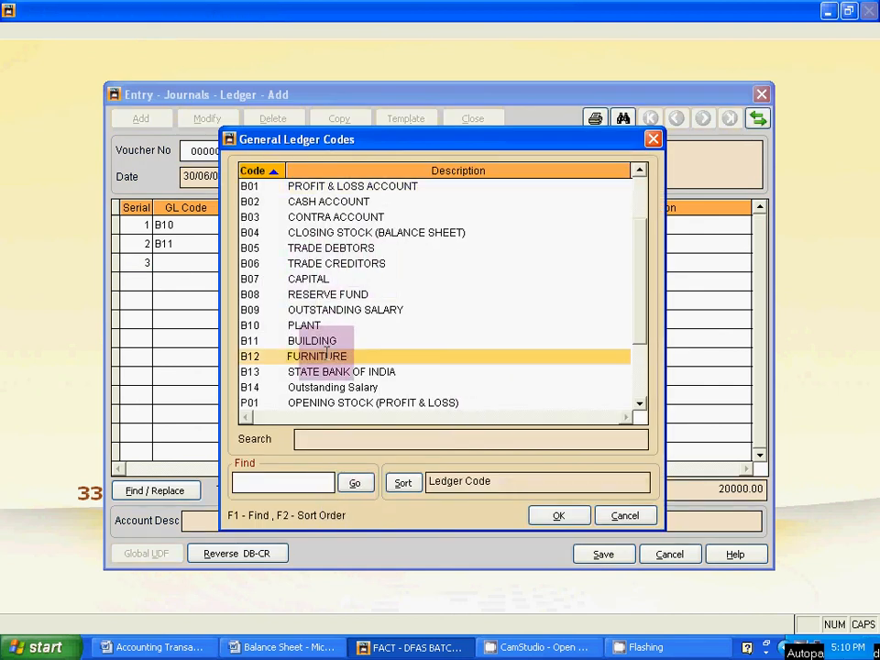
pyautogui.doubleClick(327, 354)
pyautogui.press('Return')
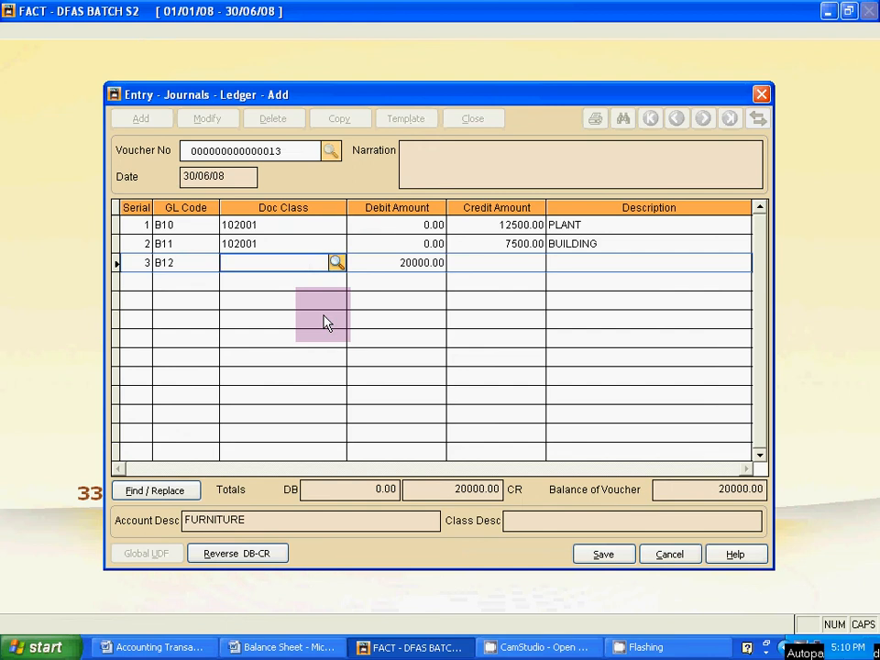
# Step: Assign the furniture line to Kolkata Branch, Purchase Department, North Kolkata and set its debit amount to 0
pyautogui.click(338, 264)
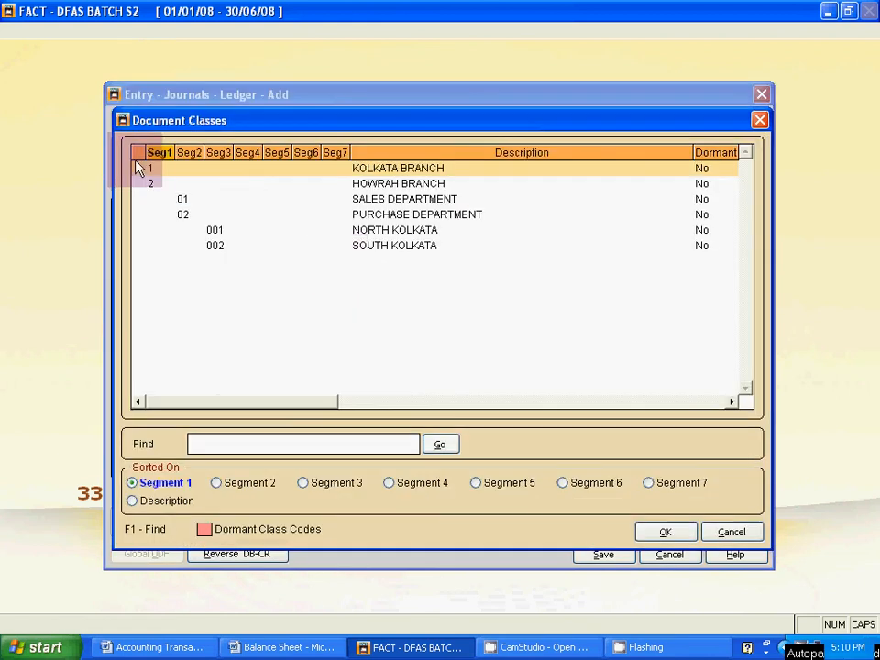
pyautogui.click(419, 167)
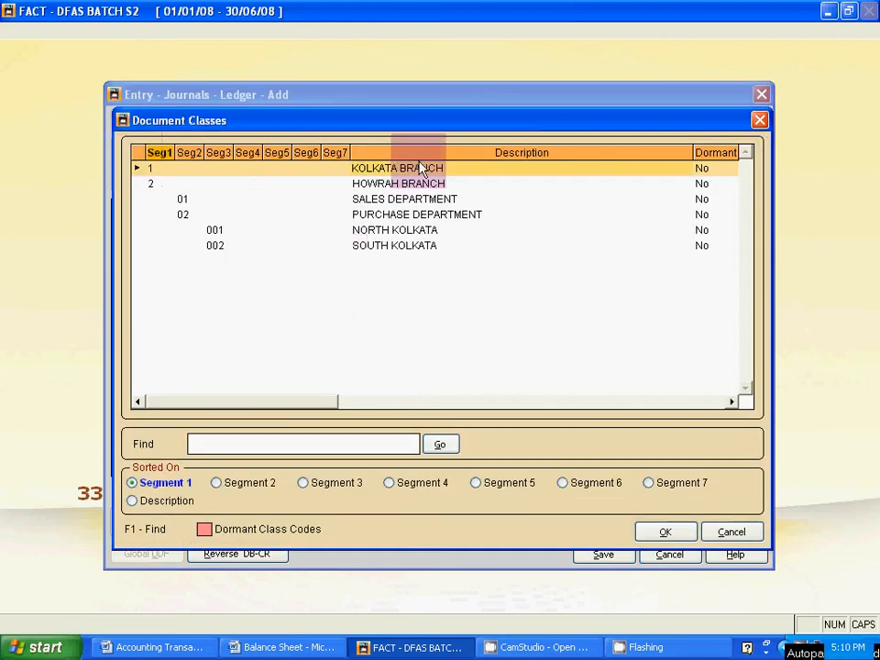
pyautogui.click(408, 214)
pyautogui.click(408, 229)
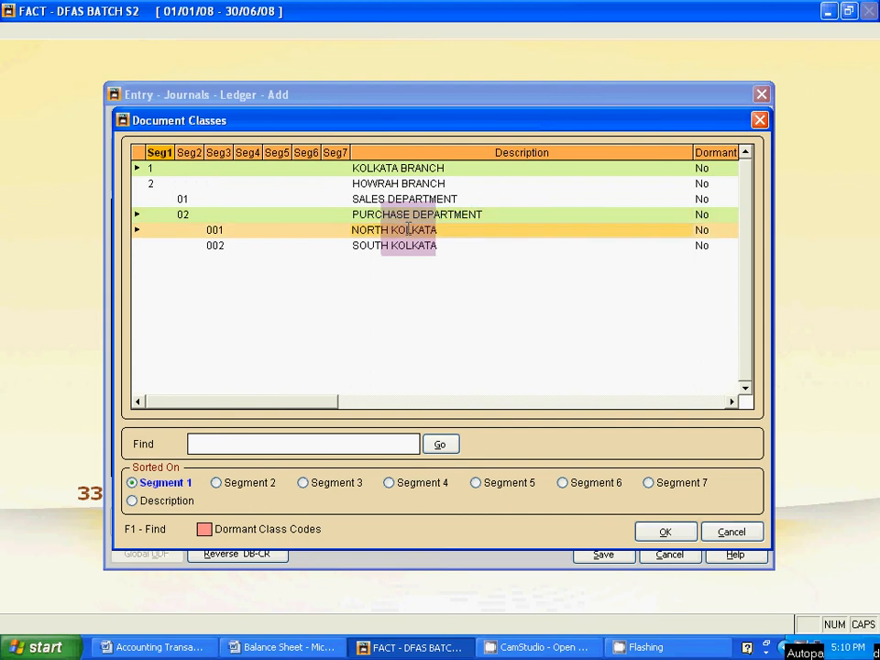
pyautogui.click(664, 532)
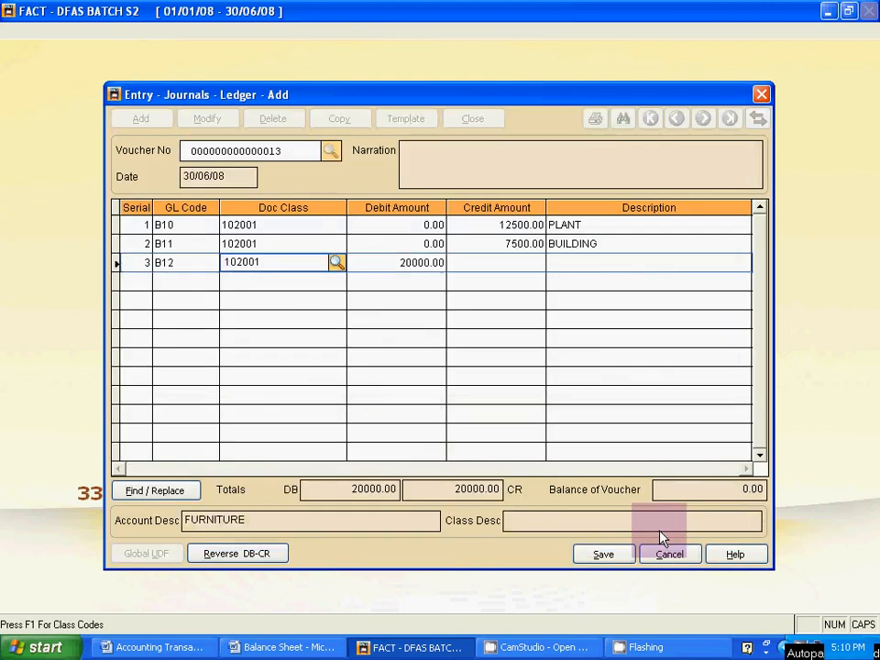
pyautogui.press('Tab')
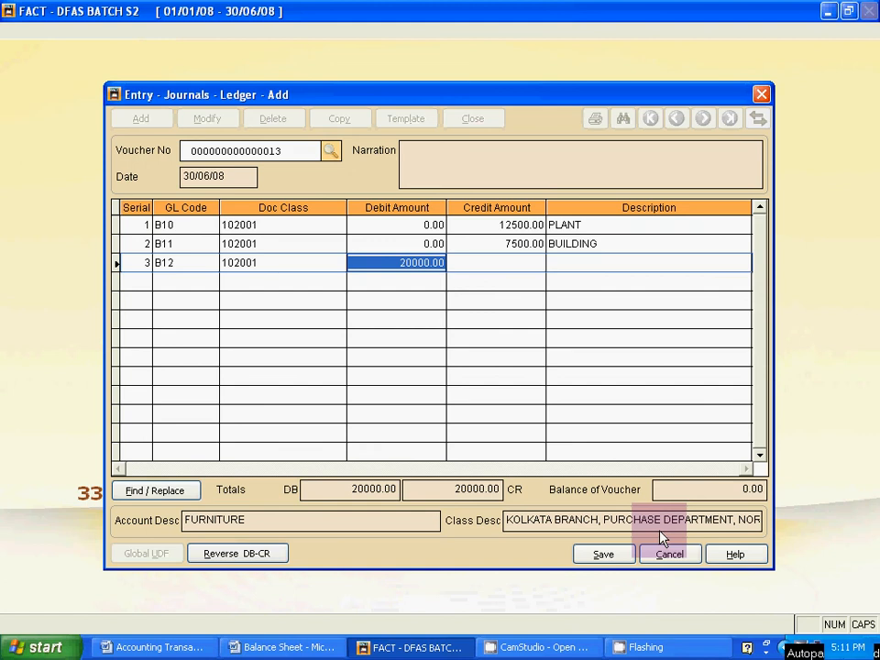
pyautogui.write('0 .')
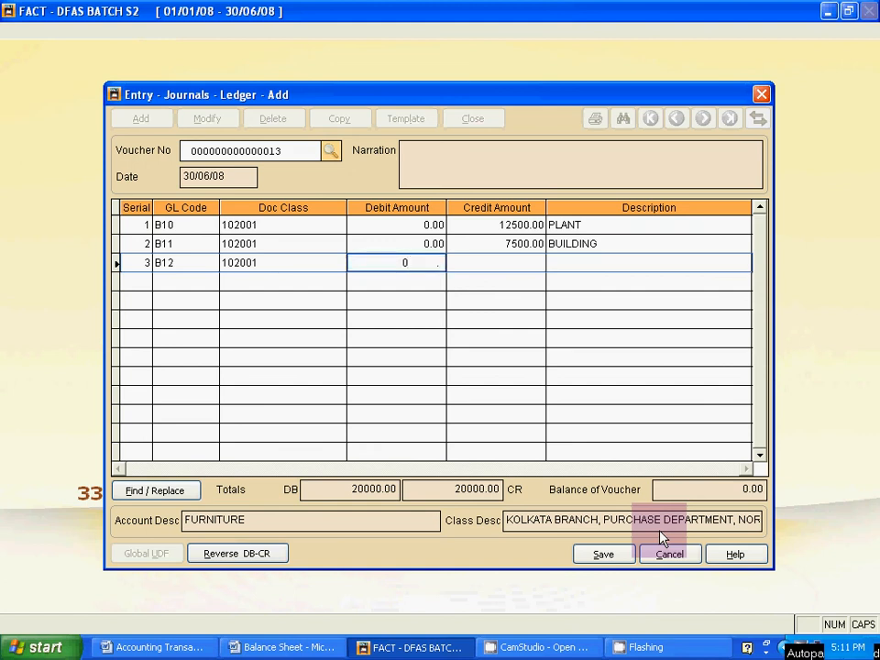
pyautogui.press('Tab')
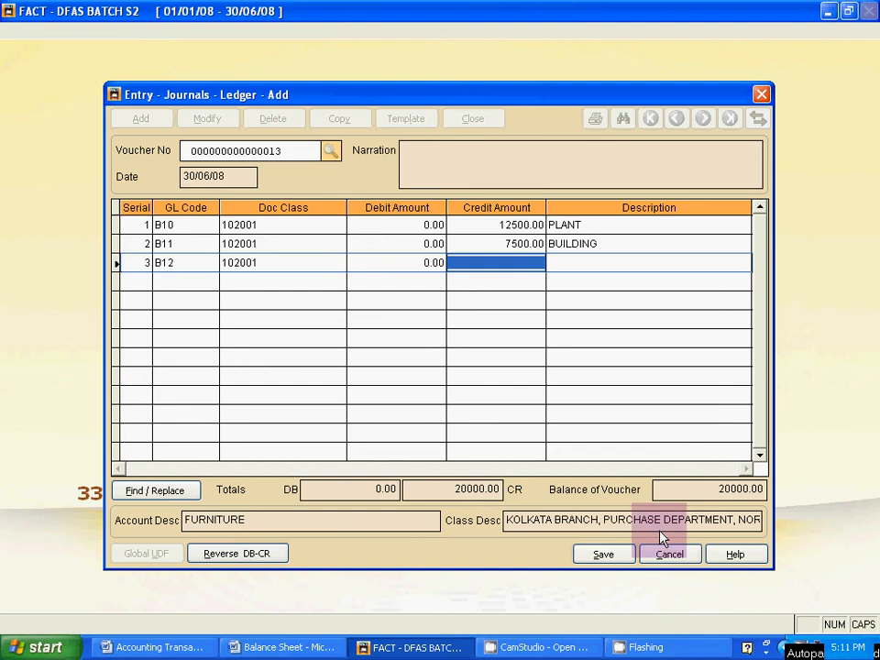
# Step: Calculate the furniture's depreciation in FACT's calculator as 25000 * 5 / 100
pyautogui.press('F2')
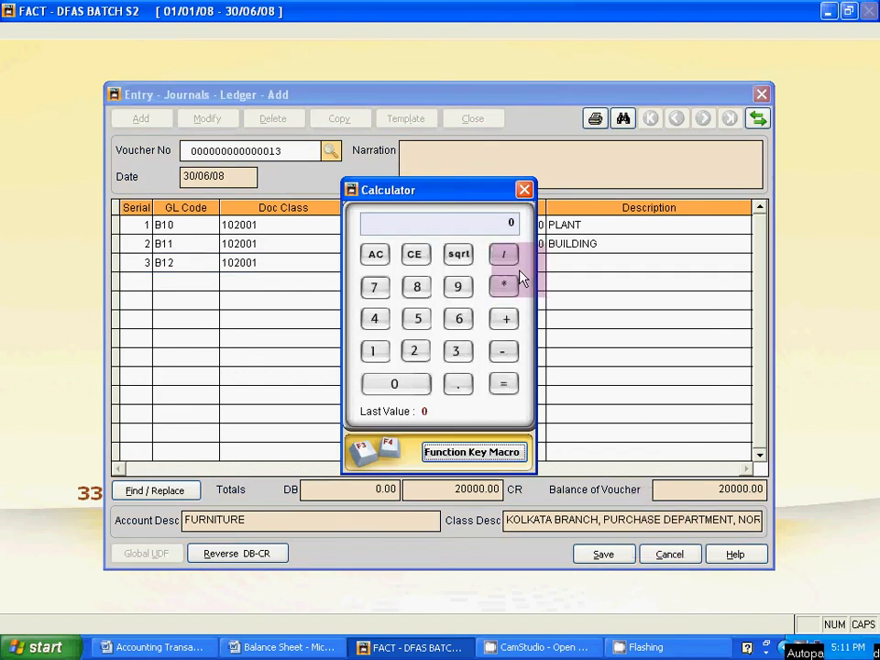
pyautogui.write('25000')
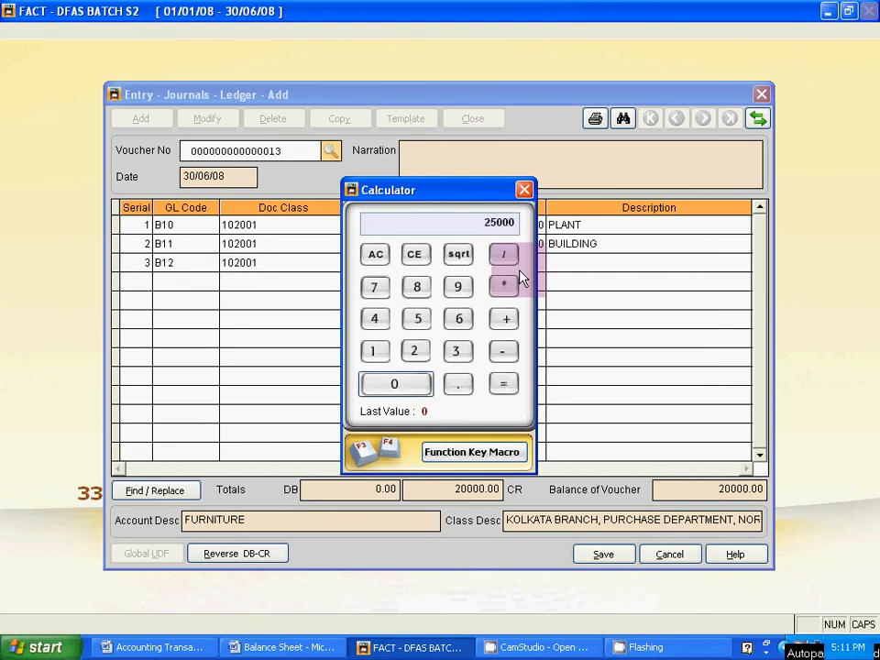
pyautogui.click(505, 285)
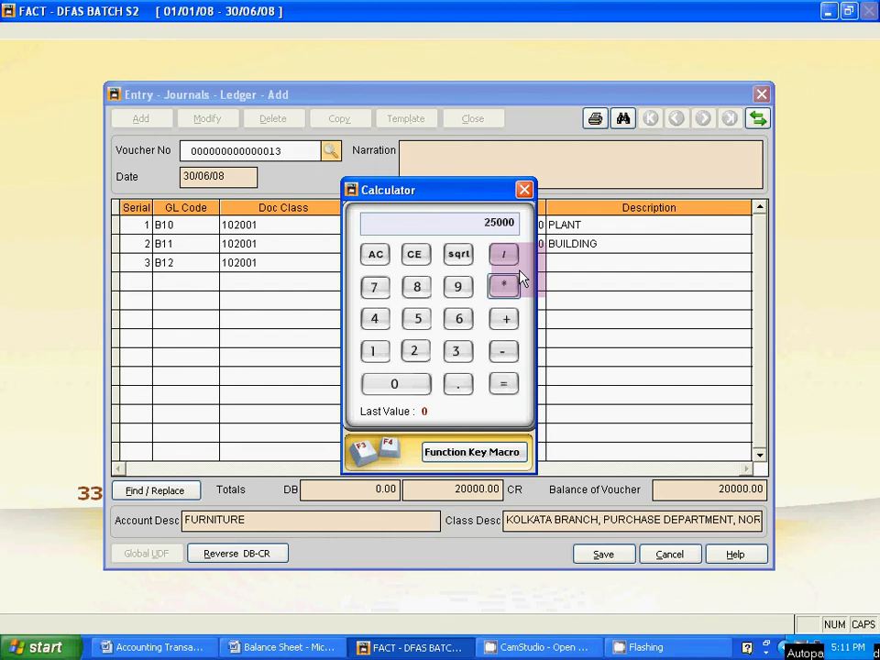
pyautogui.click(420, 321)
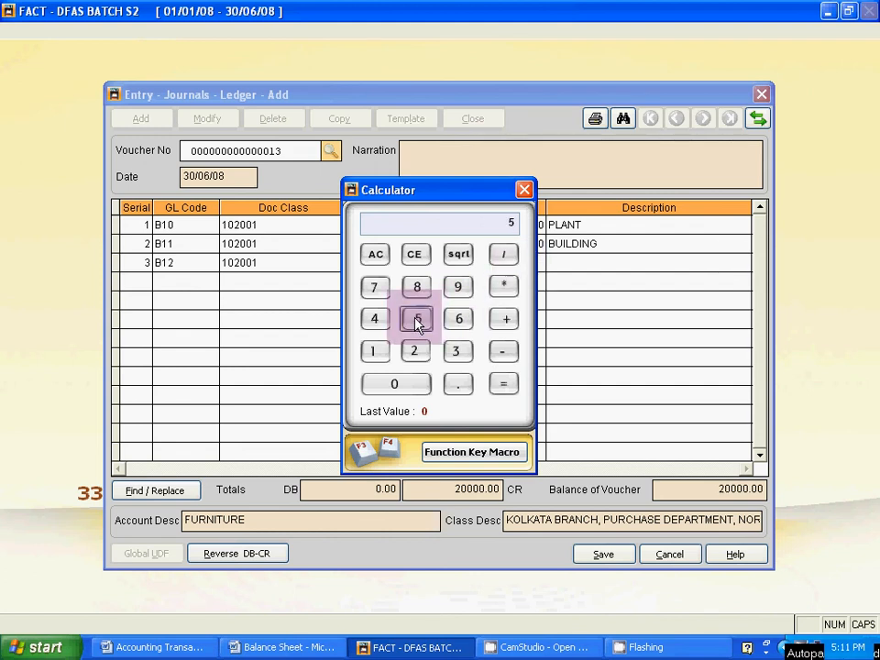
pyautogui.click(507, 256)
pyautogui.click(376, 353)
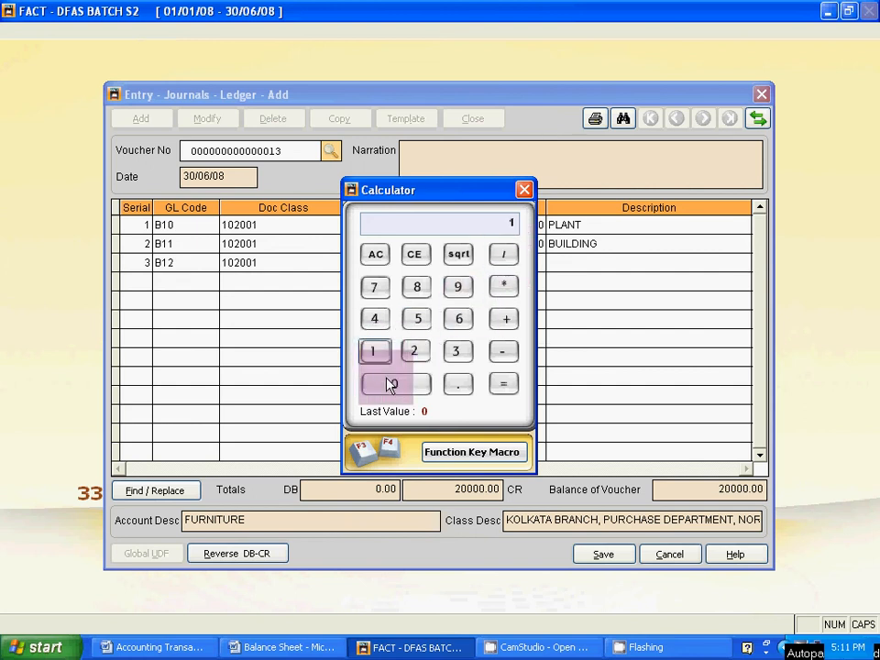
pyautogui.click(388, 385)
pyautogui.click(392, 383)
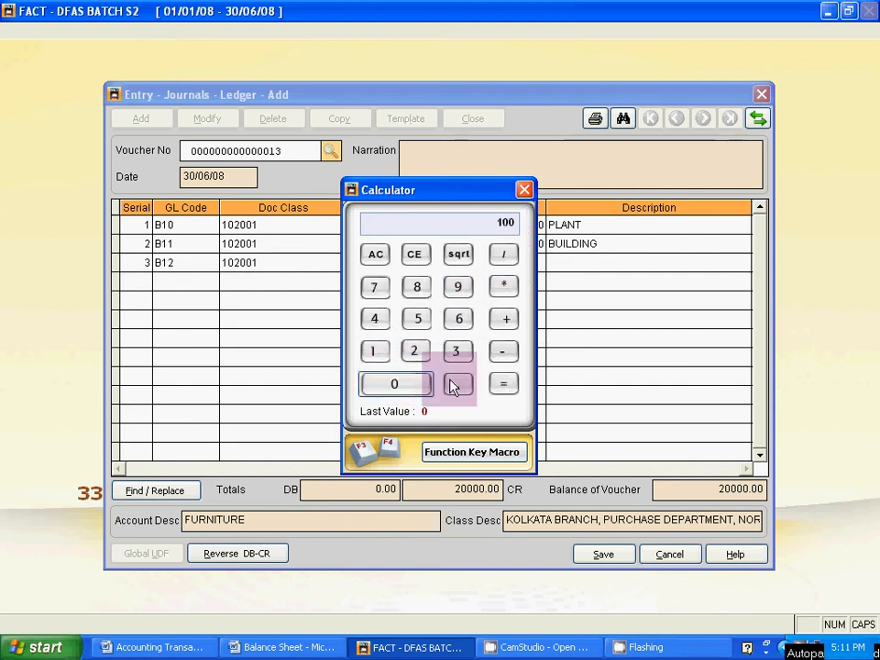
pyautogui.click(500, 385)
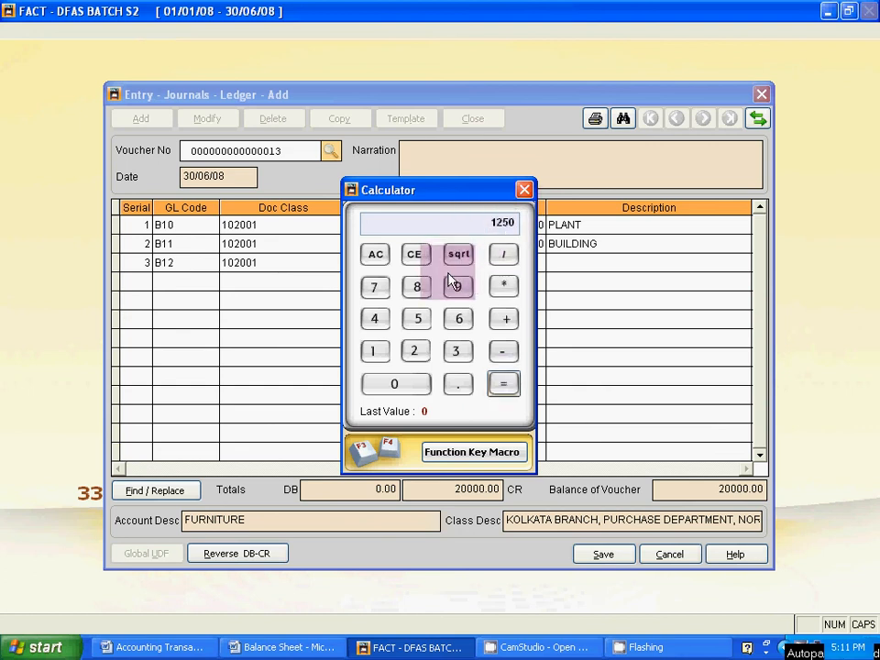
# Step: Copy the calculator's 1250 result into the furniture line's credit amount and set the line's description to FURNITURE
pyautogui.press('Escape')
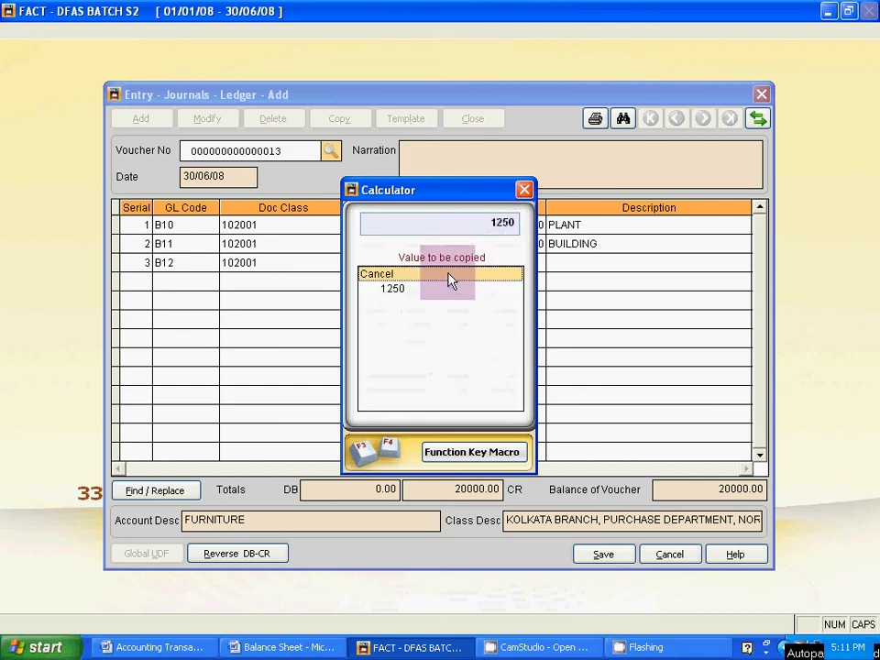
pyautogui.press('Down')
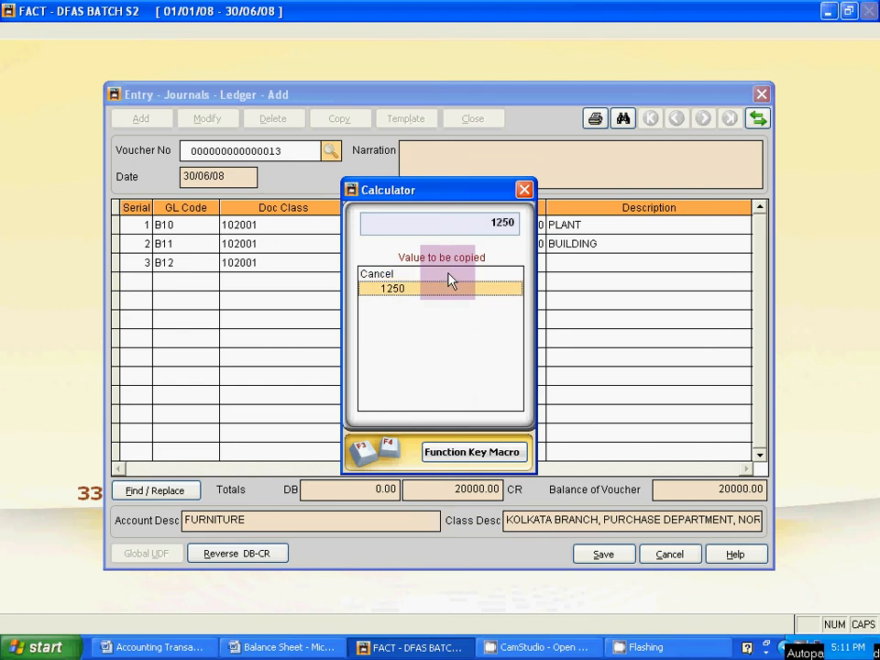
pyautogui.press('Return')
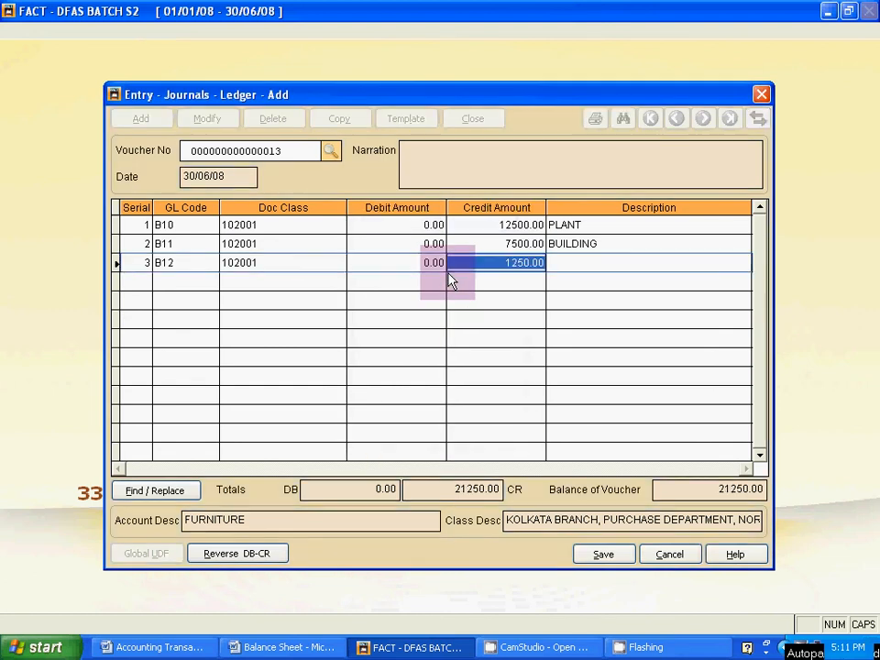
pyautogui.press('Return')
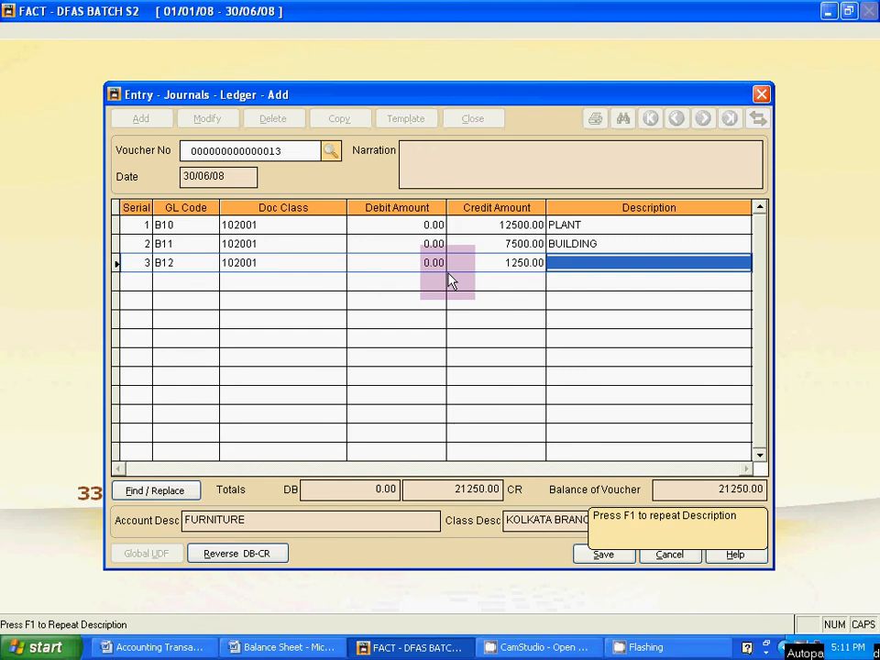
pyautogui.write('FU')
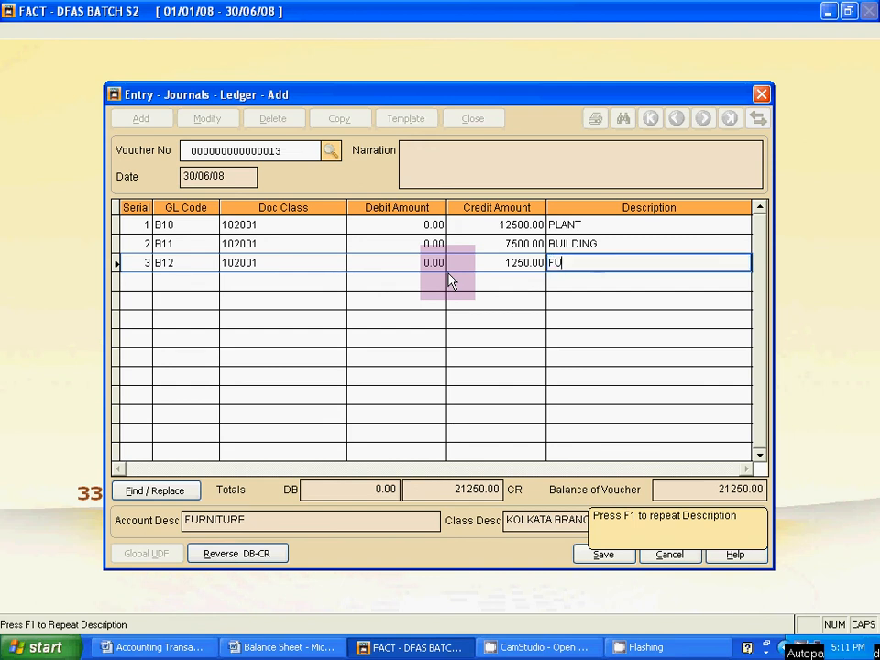
pyautogui.write('RNITURE')
pyautogui.press('Return')
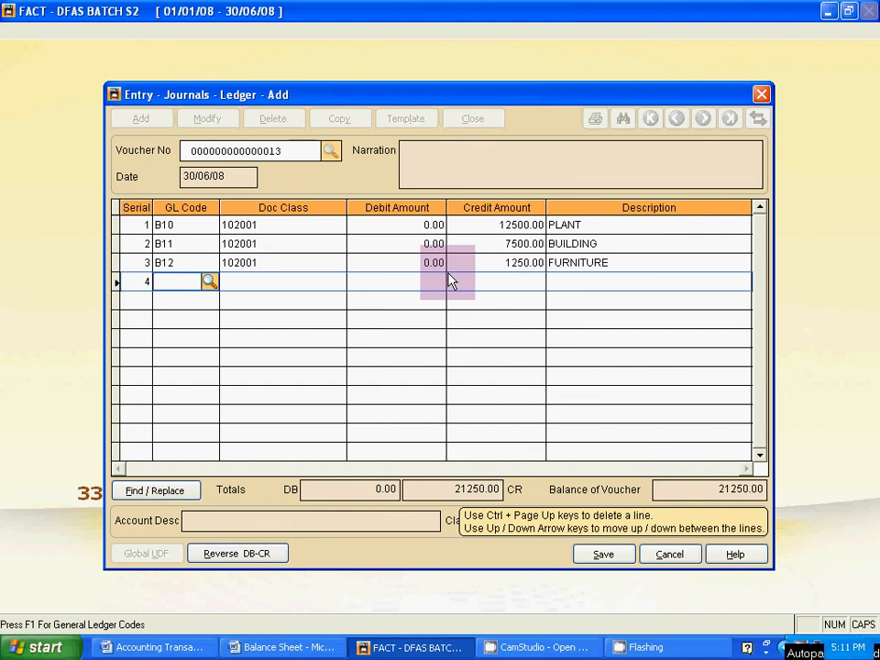
# Step: Look through the General Ledger Codes list for a depreciation account for the fourth line, and close the list
pyautogui.press('F1')
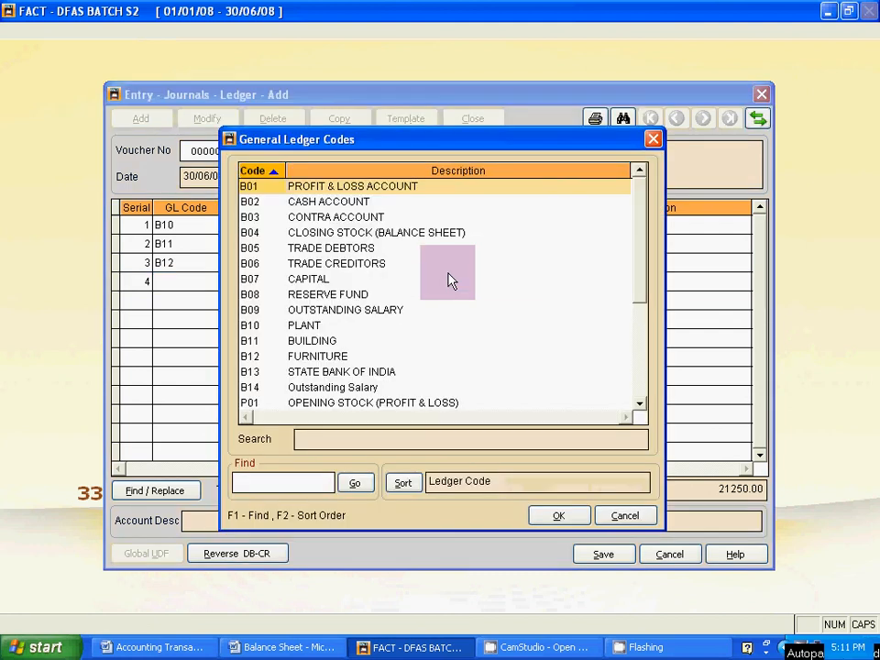
pyautogui.press('Down')
pyautogui.press('Down')
pyautogui.press('Down')
pyautogui.press('Down')
pyautogui.press('Down')
pyautogui.press('Down')
pyautogui.press('Down')
pyautogui.press('Down')
pyautogui.press('Down')
pyautogui.press('Down')
pyautogui.press('Down')
pyautogui.press('Down')
pyautogui.press('Down')
pyautogui.press('Down')
pyautogui.press('Down')
pyautogui.press('Down')
pyautogui.press('Down')
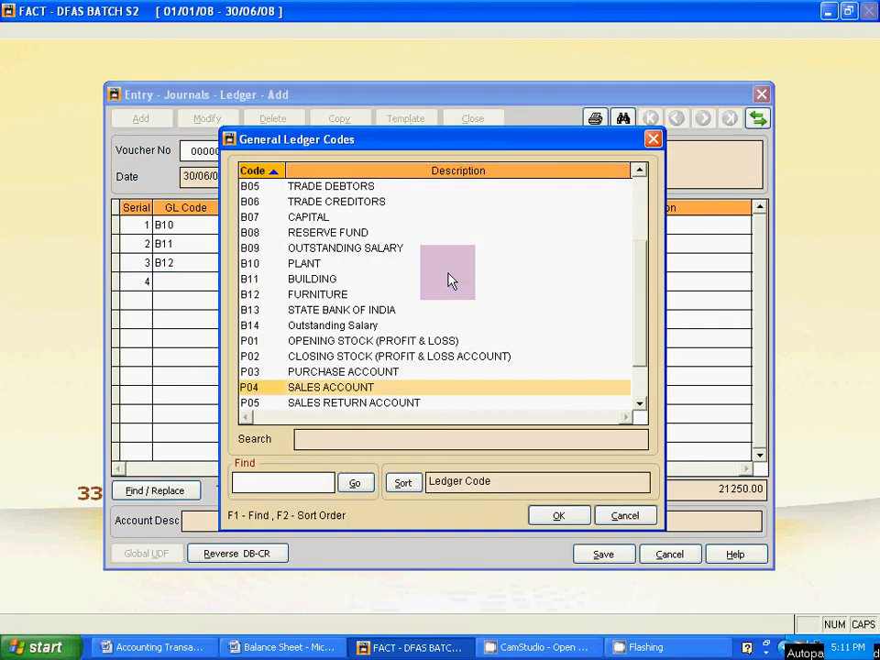
pyautogui.press('Down')
pyautogui.press('Down')
pyautogui.press('Down')
pyautogui.press('Down')
pyautogui.press('Down')
pyautogui.press('Down')
pyautogui.press('Down')
pyautogui.press('Down')
pyautogui.press('Up')
pyautogui.press('Up')
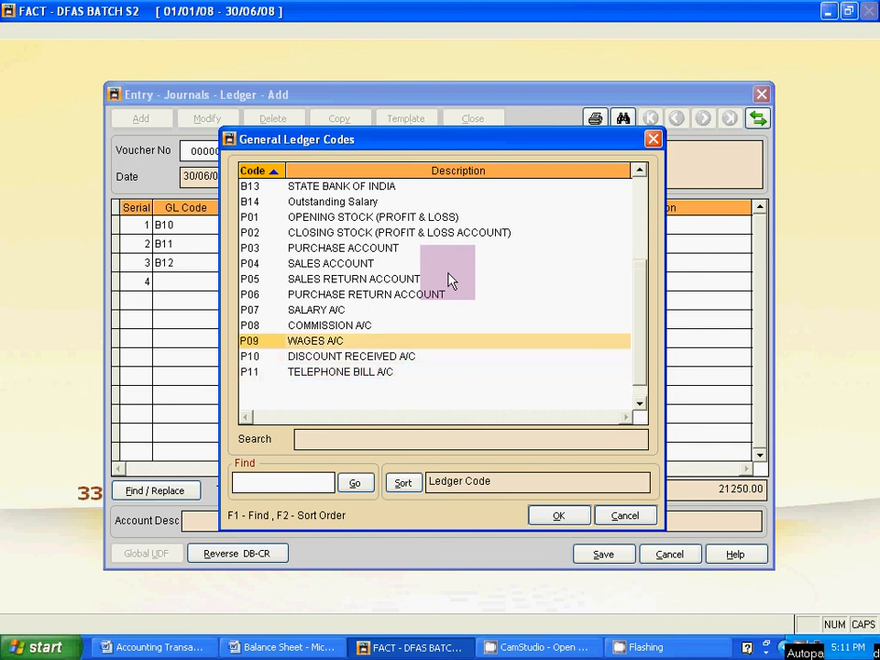
pyautogui.press('Up')
pyautogui.press('Up')
pyautogui.press('Up')
pyautogui.press('Up')
pyautogui.press('Up')
pyautogui.press('Up')
pyautogui.press('Up')
pyautogui.press('Up')
pyautogui.press('Up')
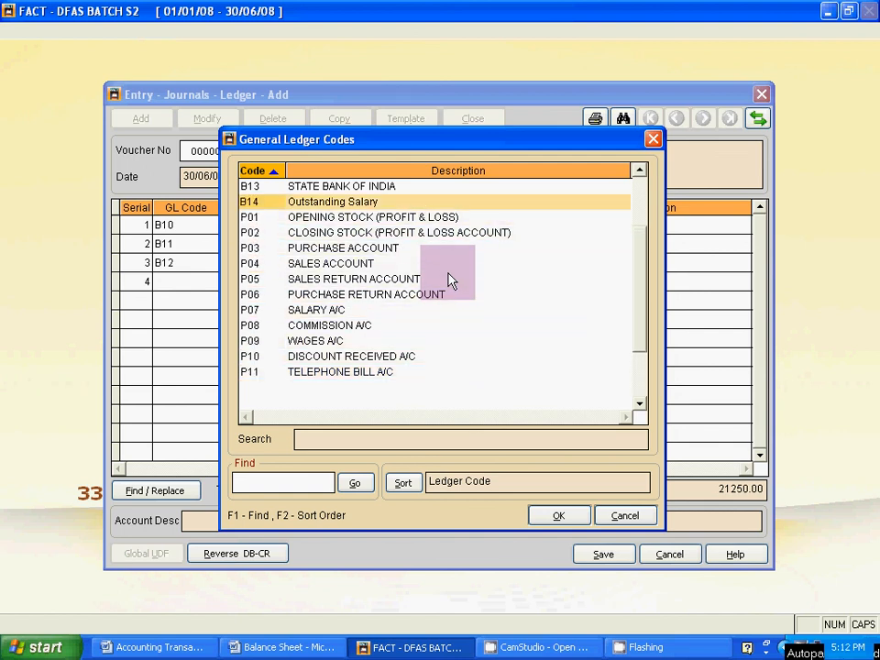
pyautogui.press('Up')
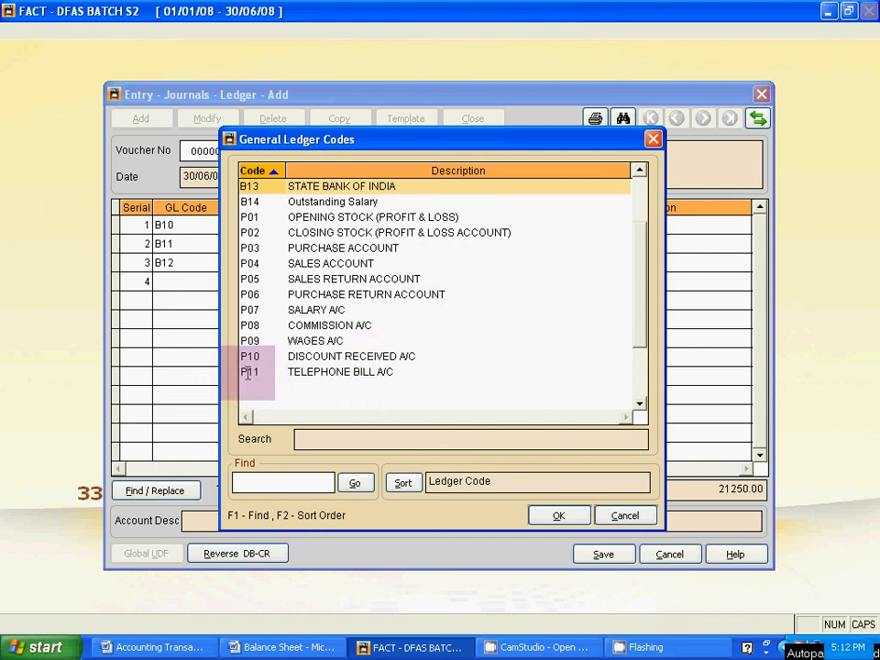
pyautogui.press('Escape')
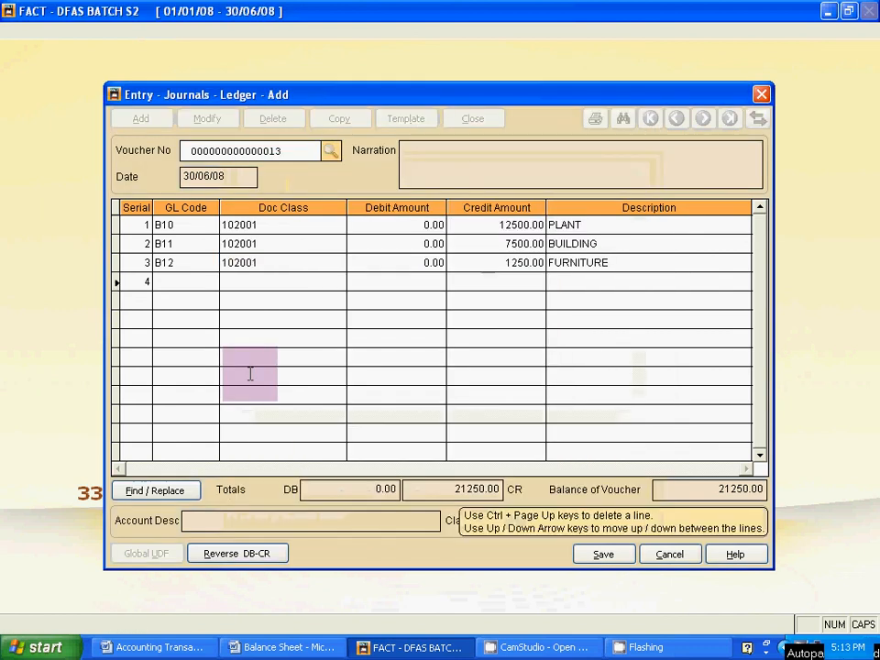
# Step: Enter GL code P12 on the fourth line and create it as a new Profit & Loss account described as DEPRECIATION
pyautogui.write('P')
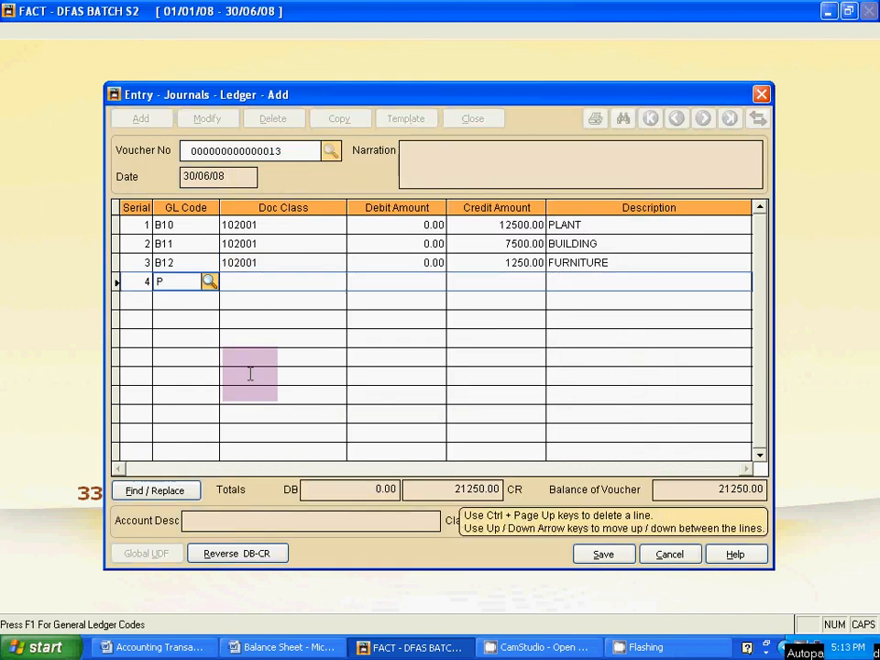
pyautogui.write('12')
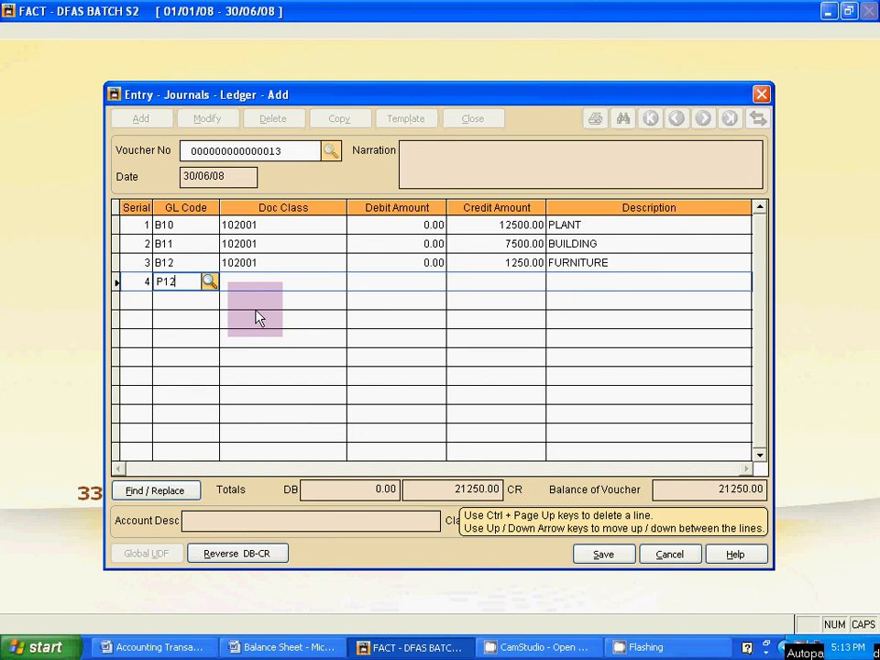
pyautogui.press('Return')
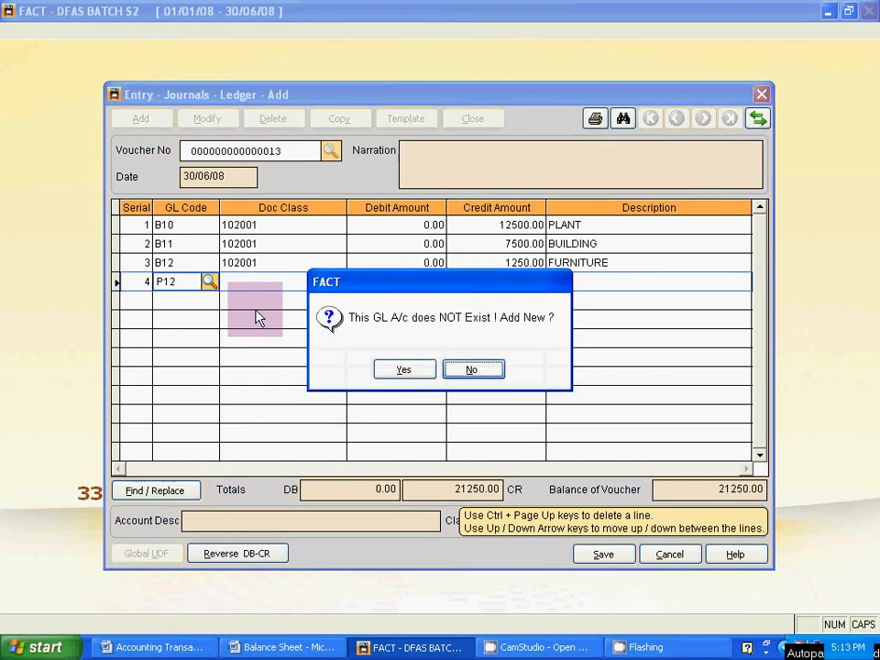
pyautogui.click(401, 370)
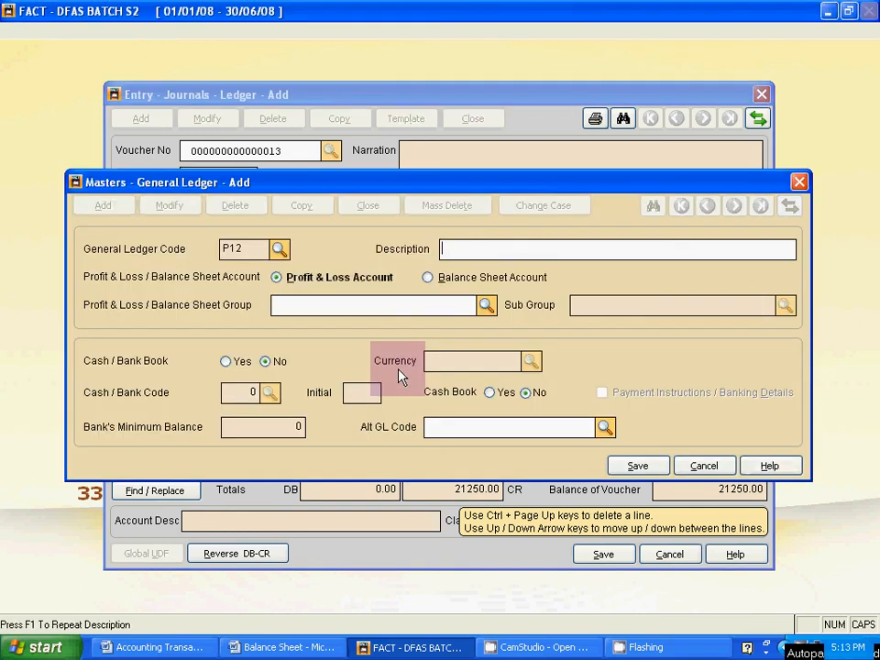
pyautogui.write('DEPRECIATION')
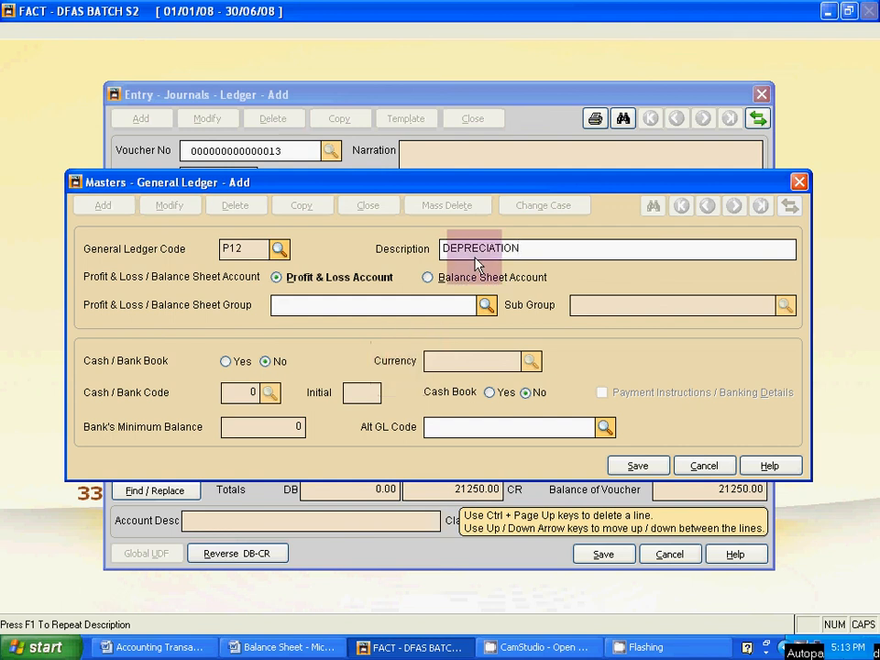
pyautogui.press('Tab')
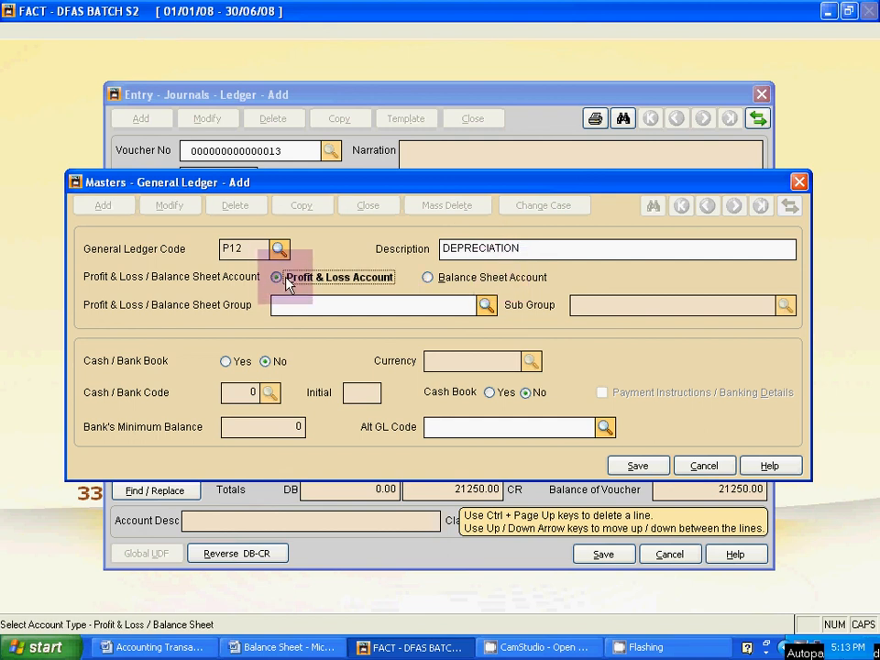
pyautogui.press('Tab')
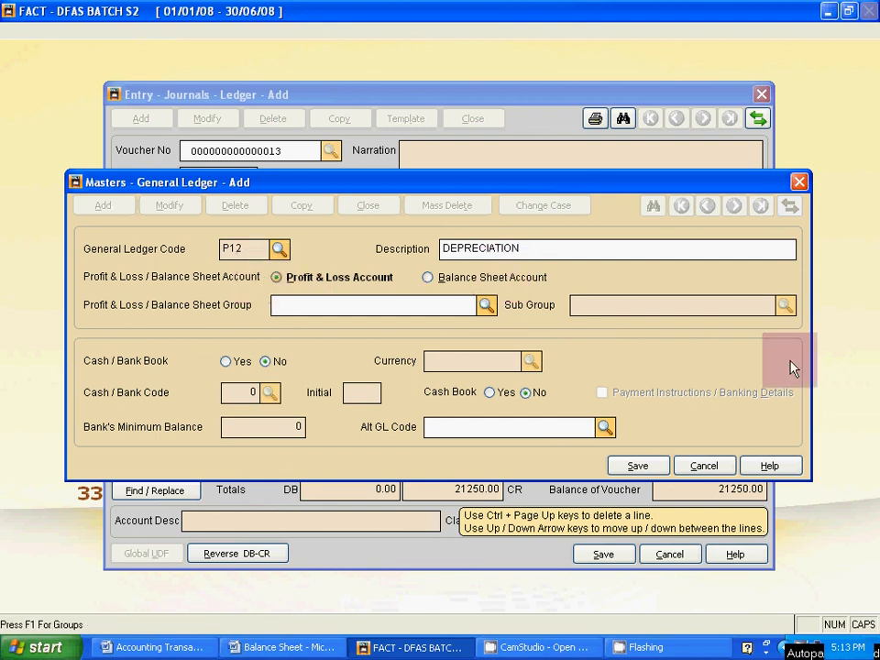
pyautogui.click(638, 465)
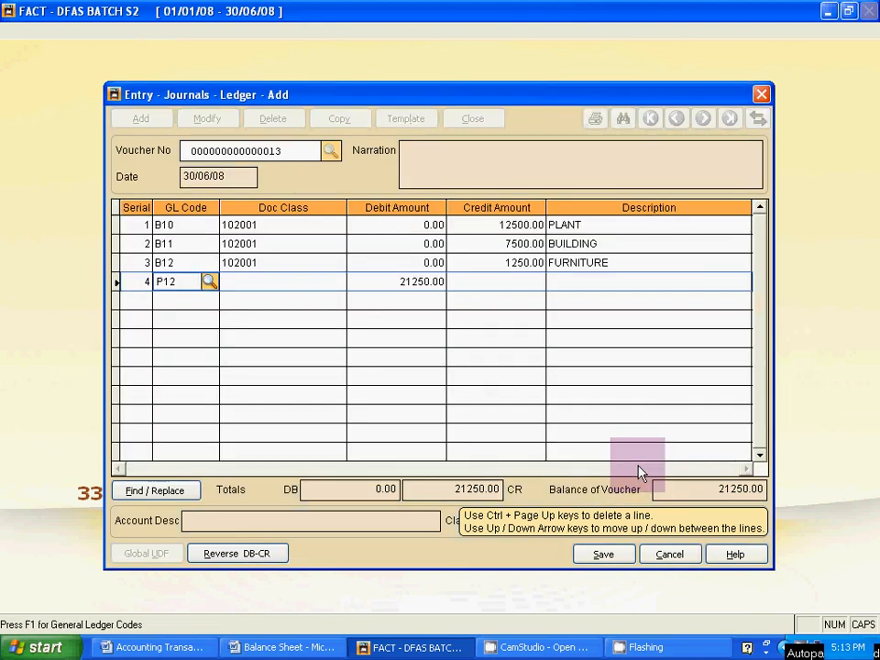
# Step: Accept the depreciation line's 21250.00 debit and 0.00 credit amounts and set its description to DEPRECIATION
pyautogui.press('Tab')
pyautogui.press('Tab')
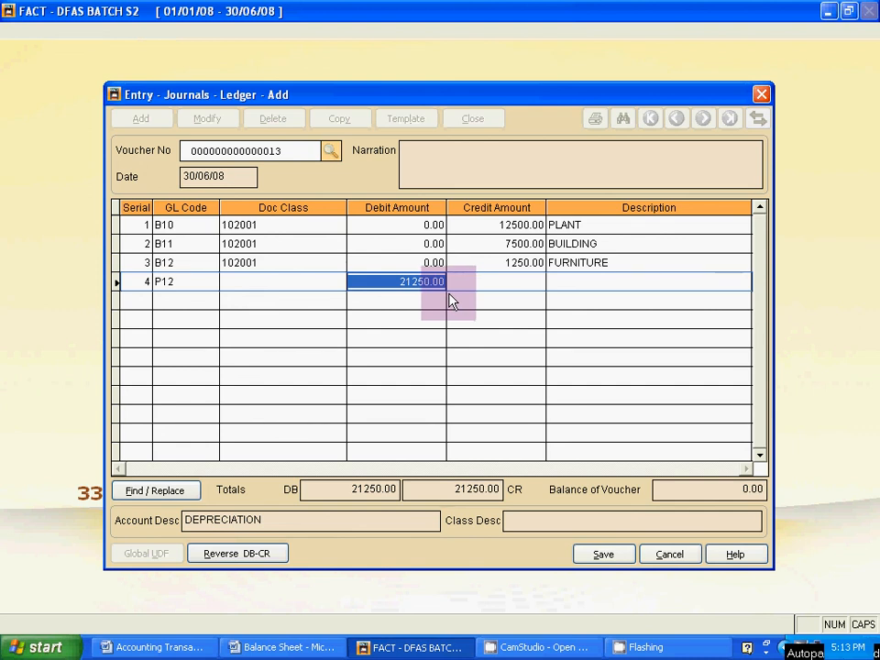
pyautogui.press('Tab')
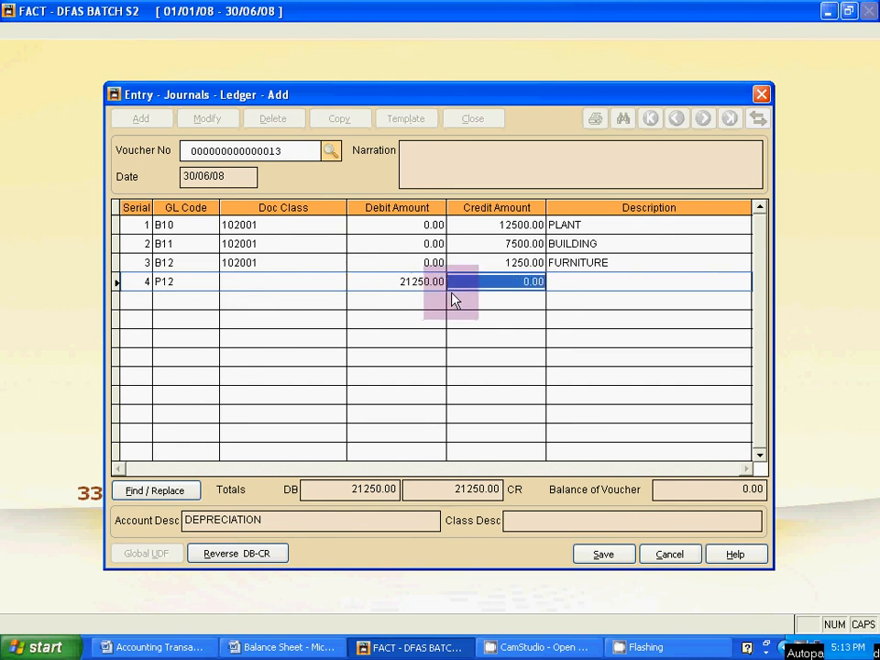
pyautogui.press('Tab')
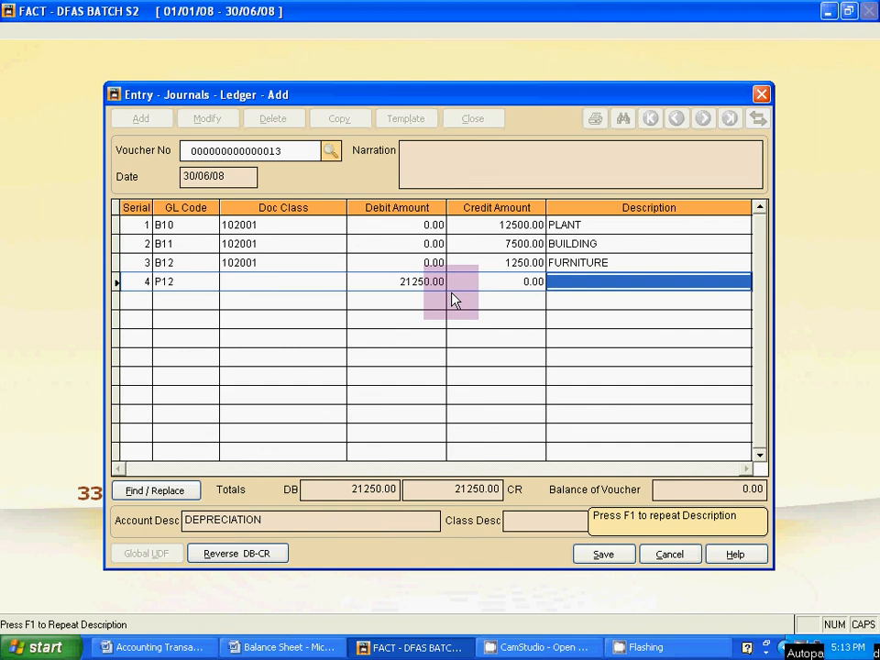
pyautogui.write('DEPRE')
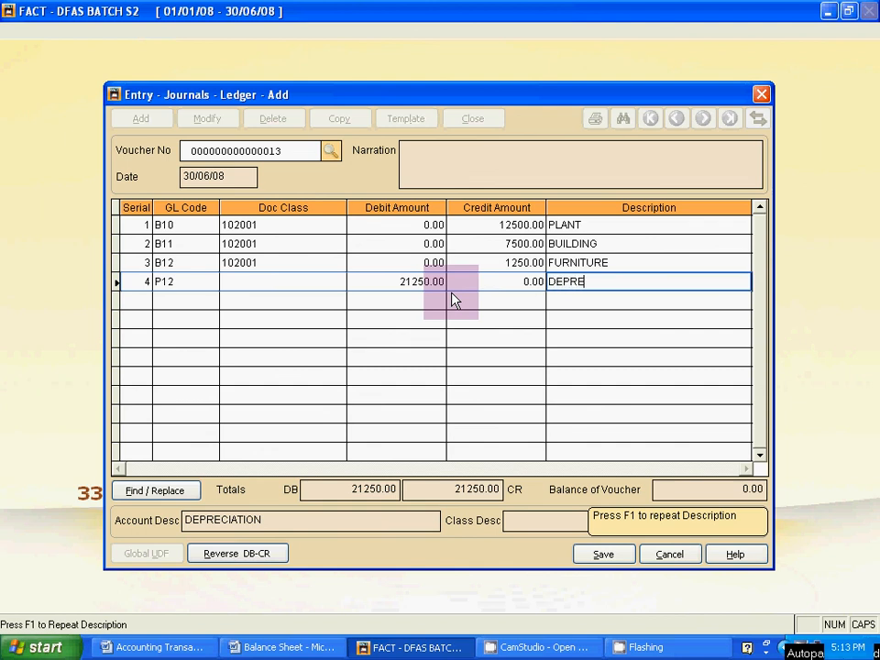
pyautogui.write('CIATION')
pyautogui.press('Return')
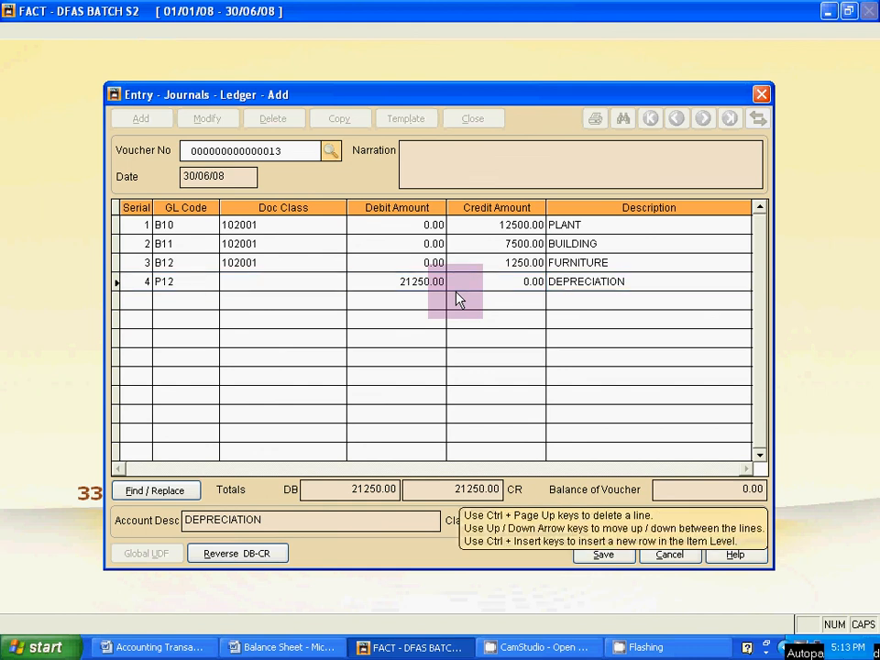
pyautogui.press('Return')
# Step: Assign the depreciation line to Purchase Department, North Kolkata, and save the journal voucher without adding another
pyautogui.click(602, 555)
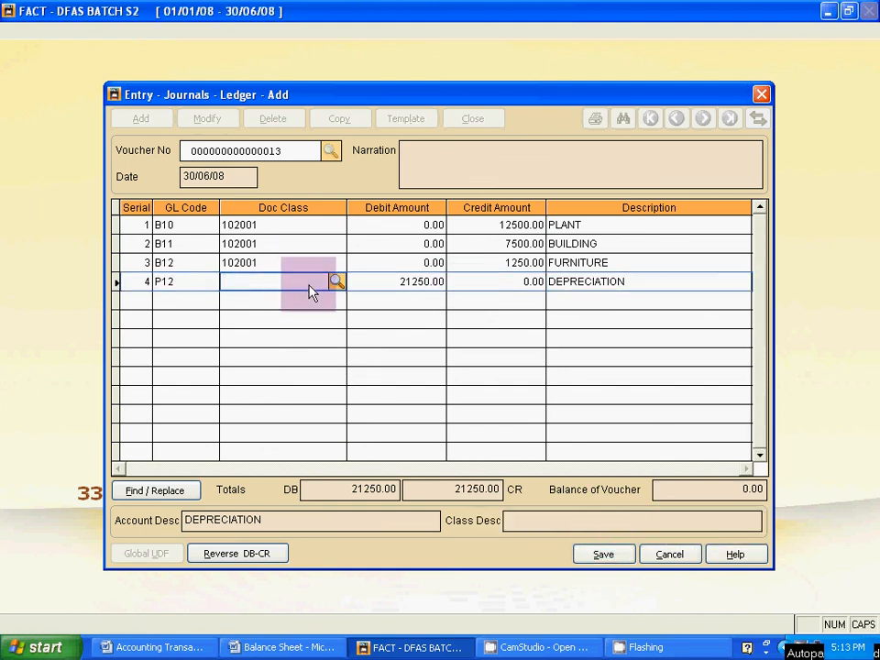
pyautogui.click(335, 281)
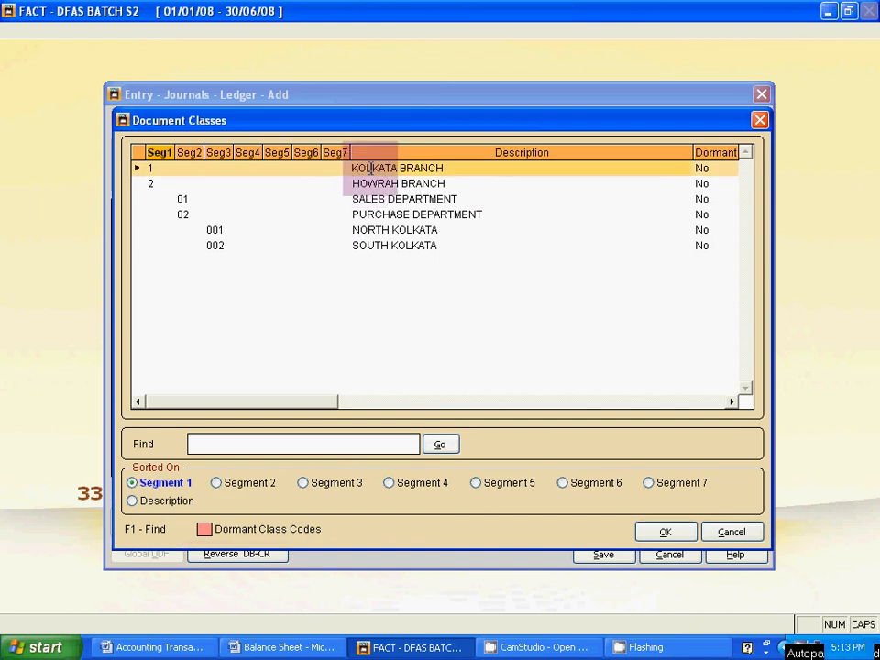
pyautogui.click(378, 214)
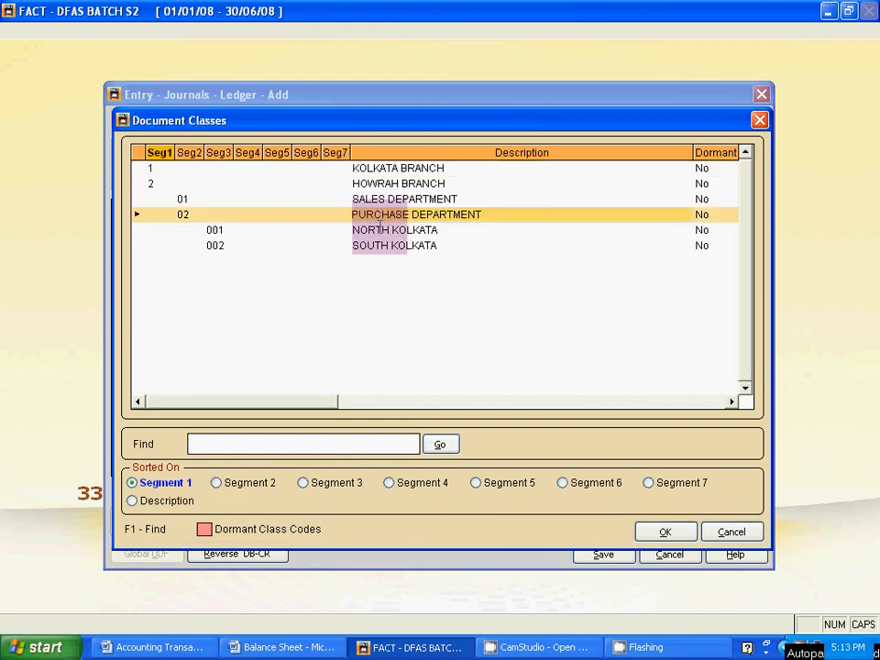
pyautogui.click(378, 230)
pyautogui.click(659, 530)
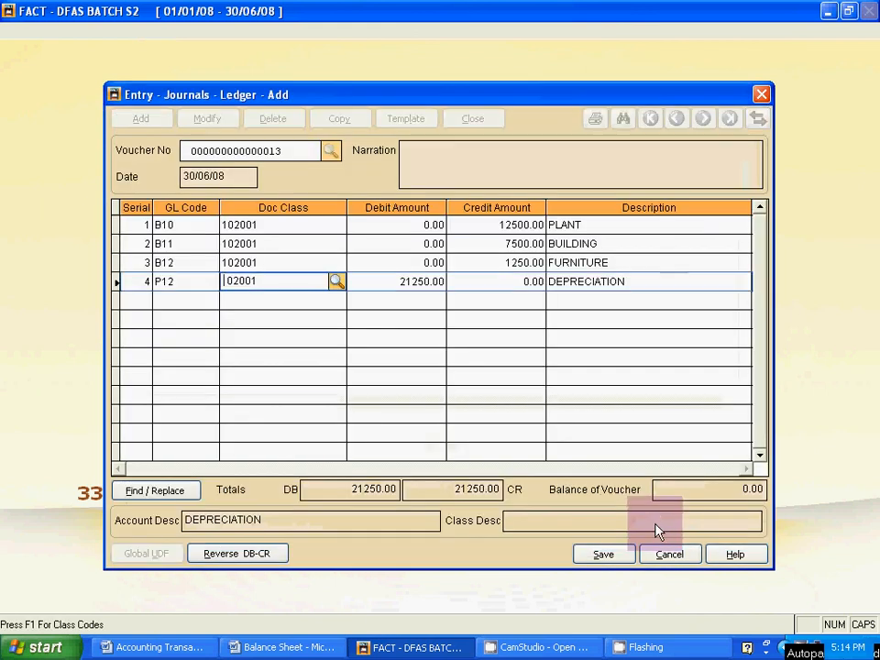
pyautogui.click(607, 557)
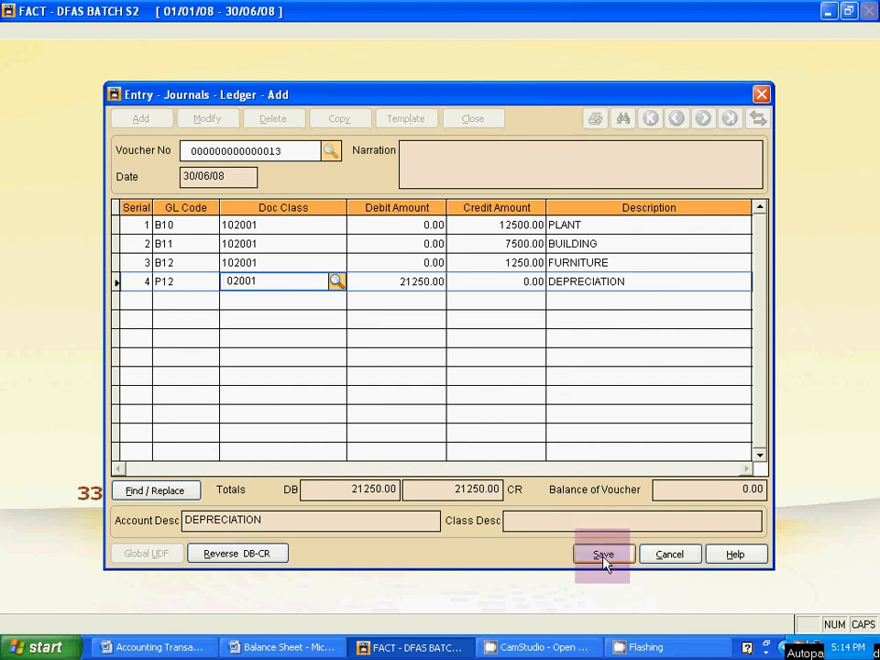
pyautogui.click(605, 558)
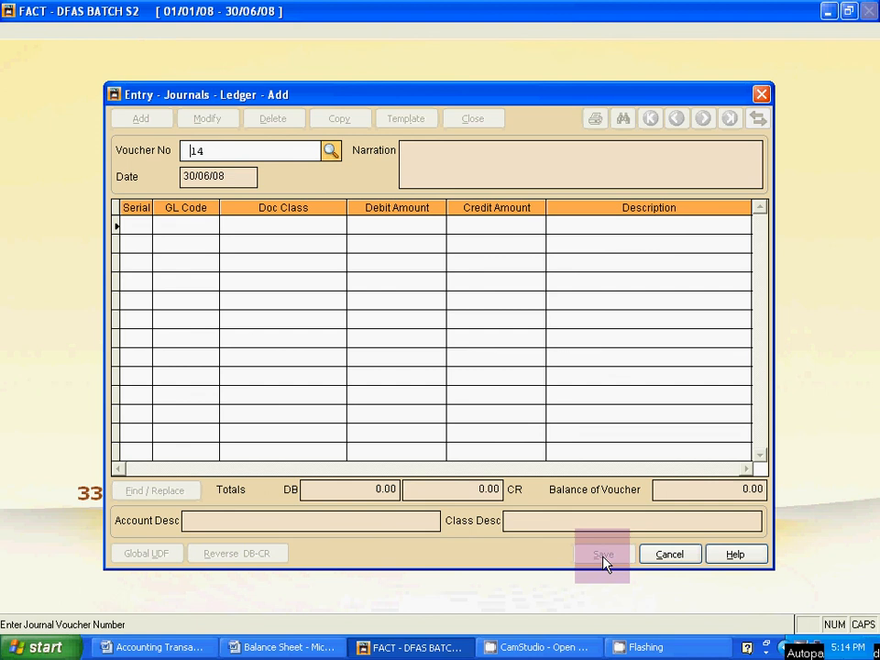
pyautogui.press('Escape')
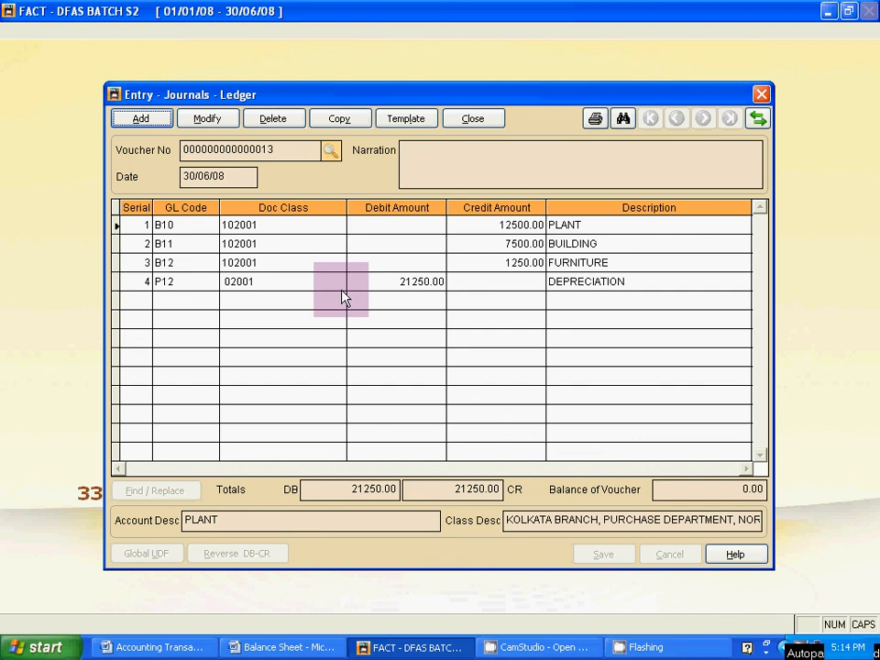
# Step: Switch to the Accounting Transactions 2 document in Word and review the listed contra and adjustment entries through the depreciation item
pyautogui.hotkey('alt', 'Tab')
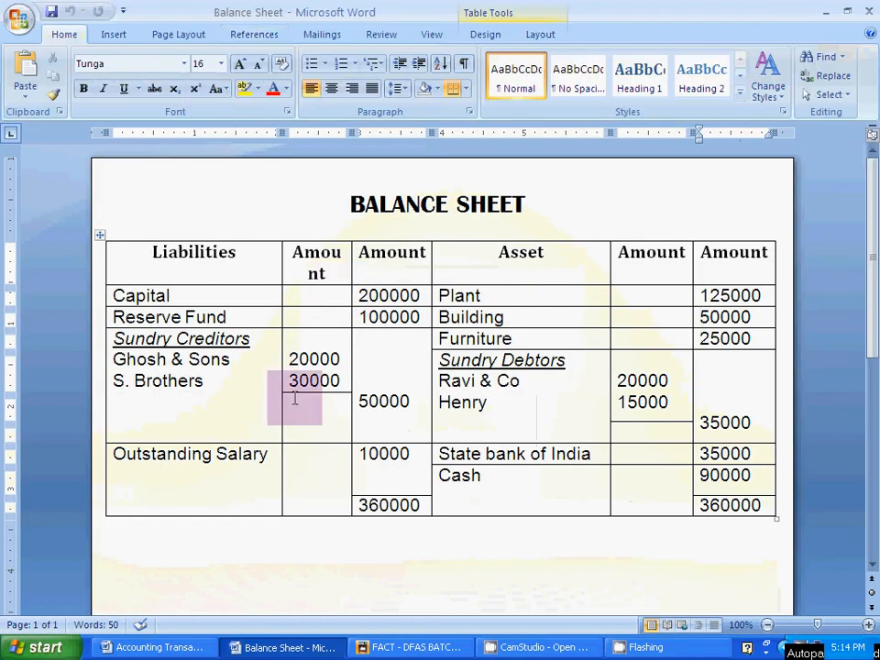
pyautogui.hotkey('alt', 'Tab')
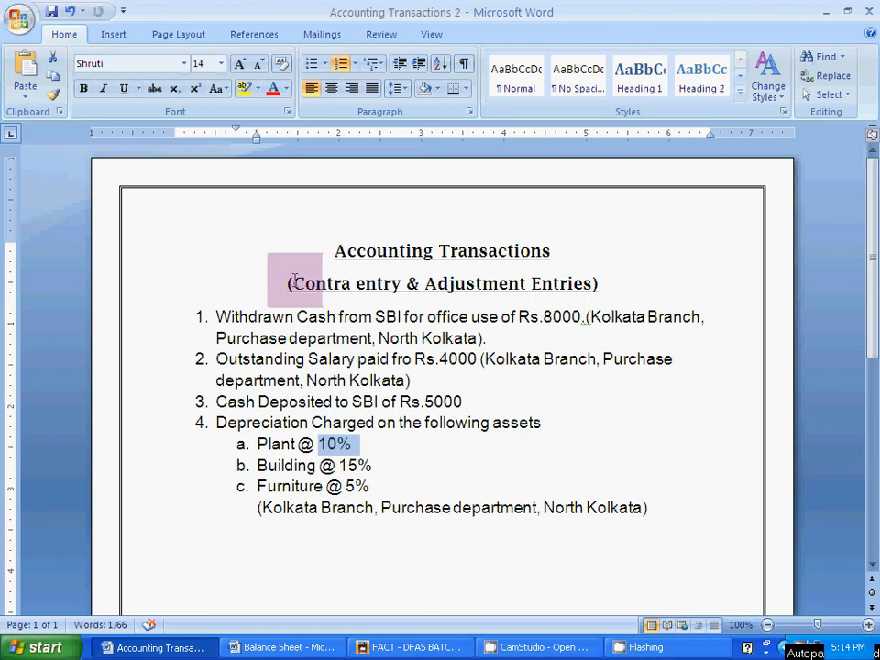
pyautogui.moveTo(294, 280); pyautogui.dragTo(429, 380)
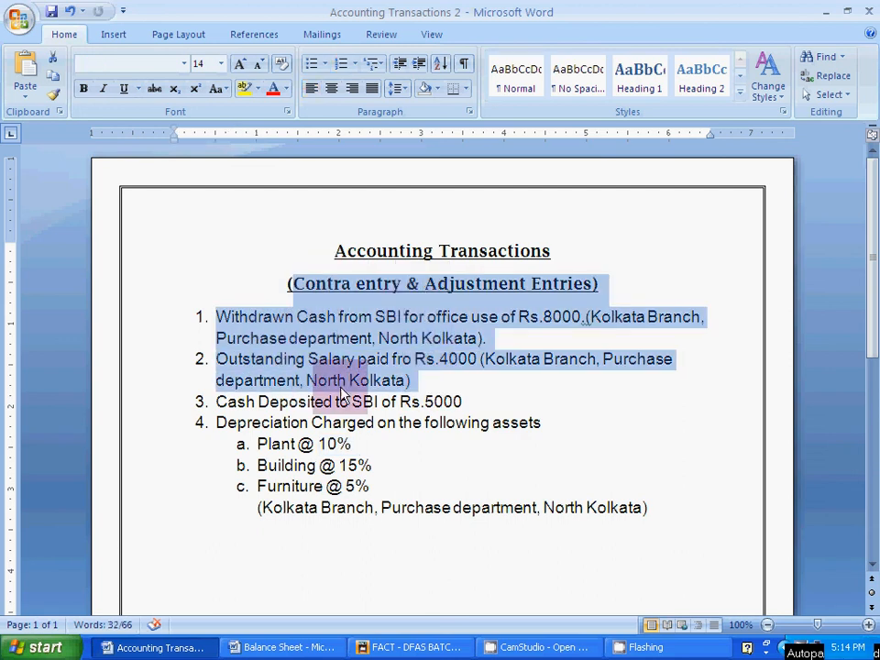
pyautogui.click(339, 444)
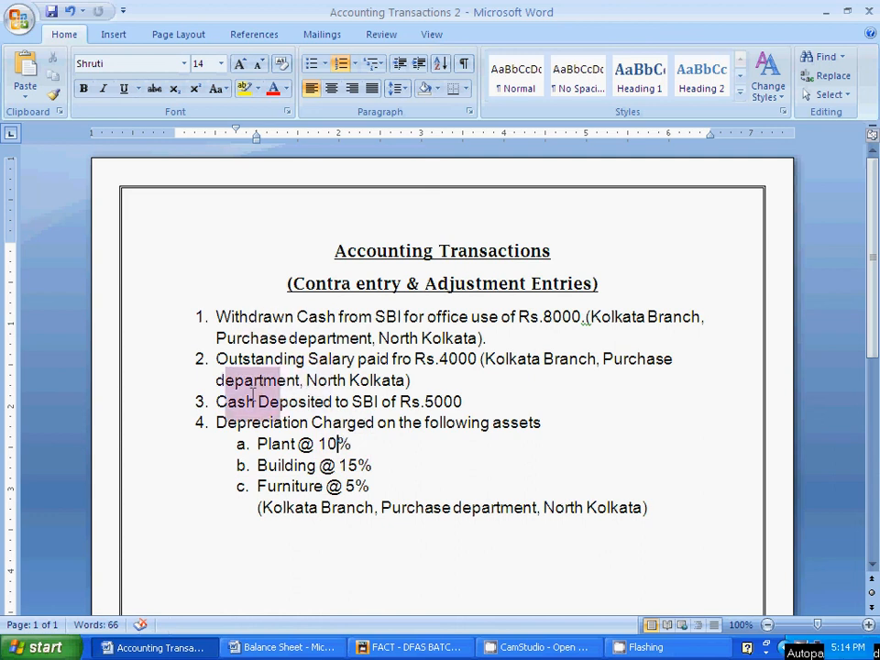
pyautogui.moveTo(216, 316); pyautogui.dragTo(309, 316)
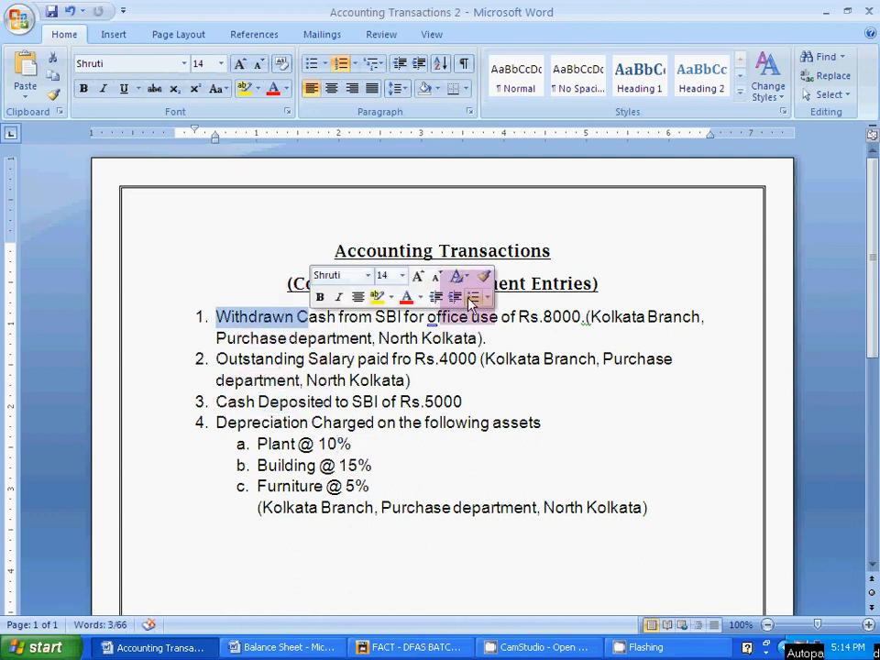
pyautogui.click(458, 374)
pyautogui.click(328, 358)
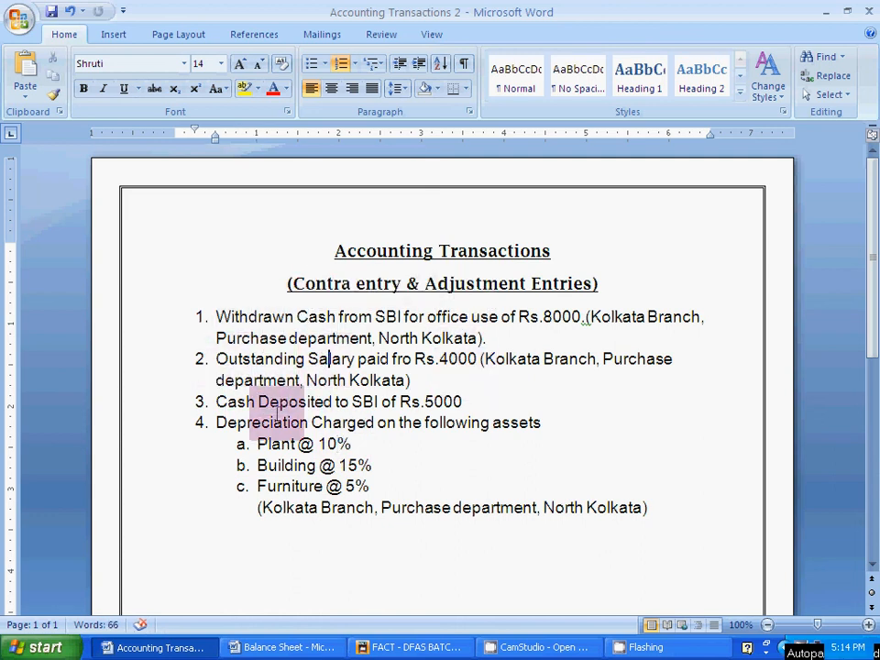
pyautogui.moveTo(256, 423); pyautogui.dragTo(699, 517)
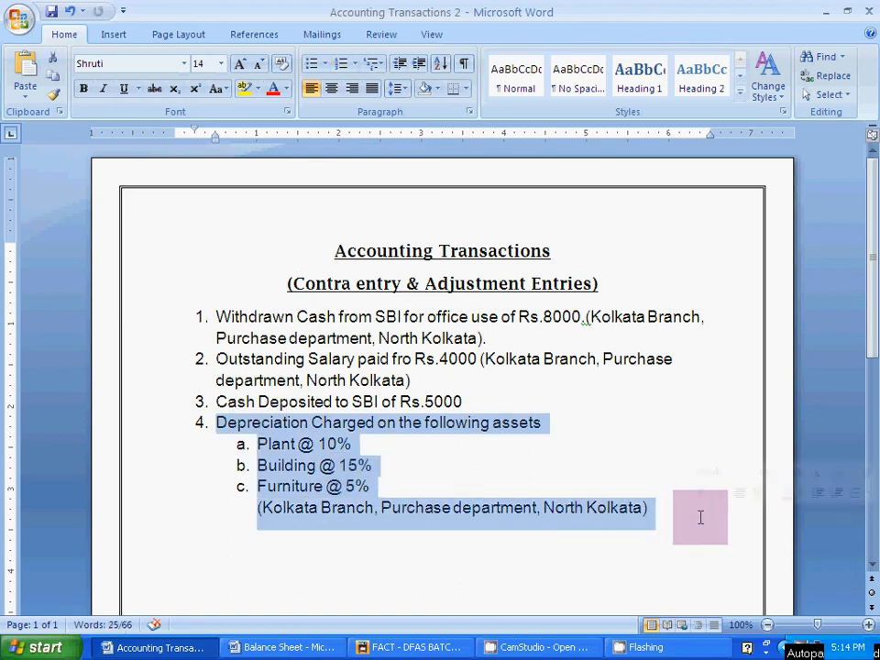